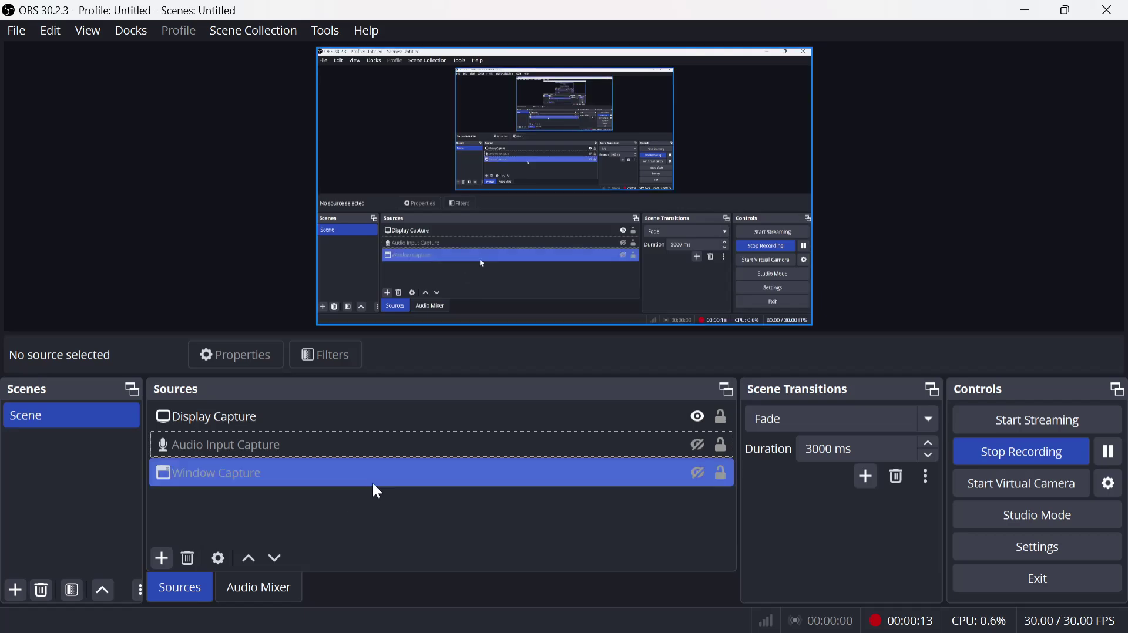
left_click(327, 417)
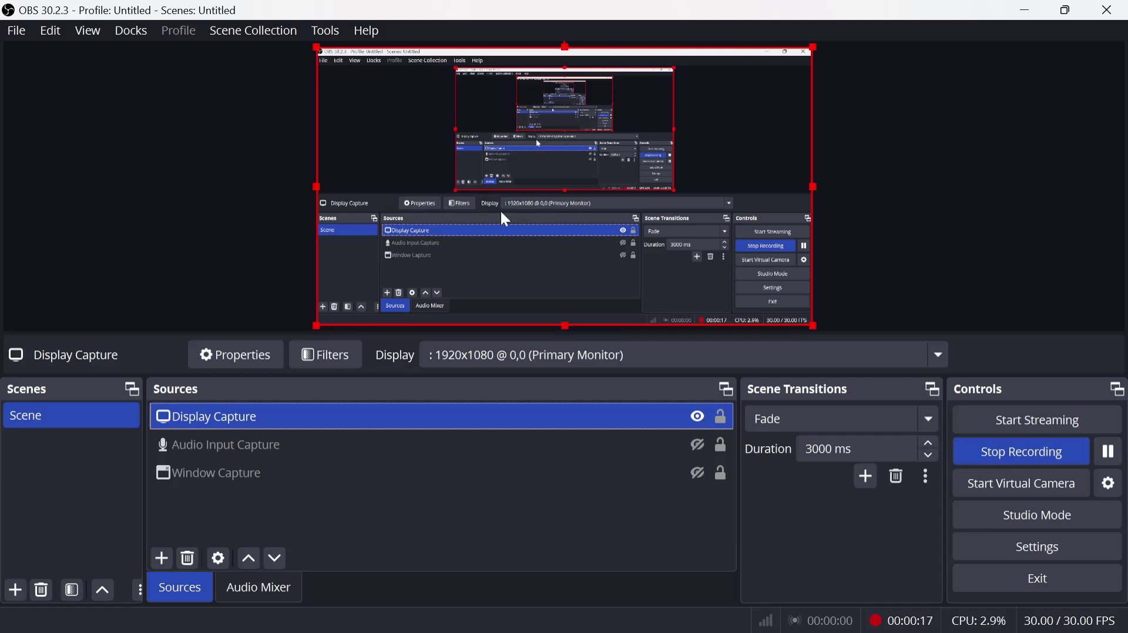
left_click(432, 507)
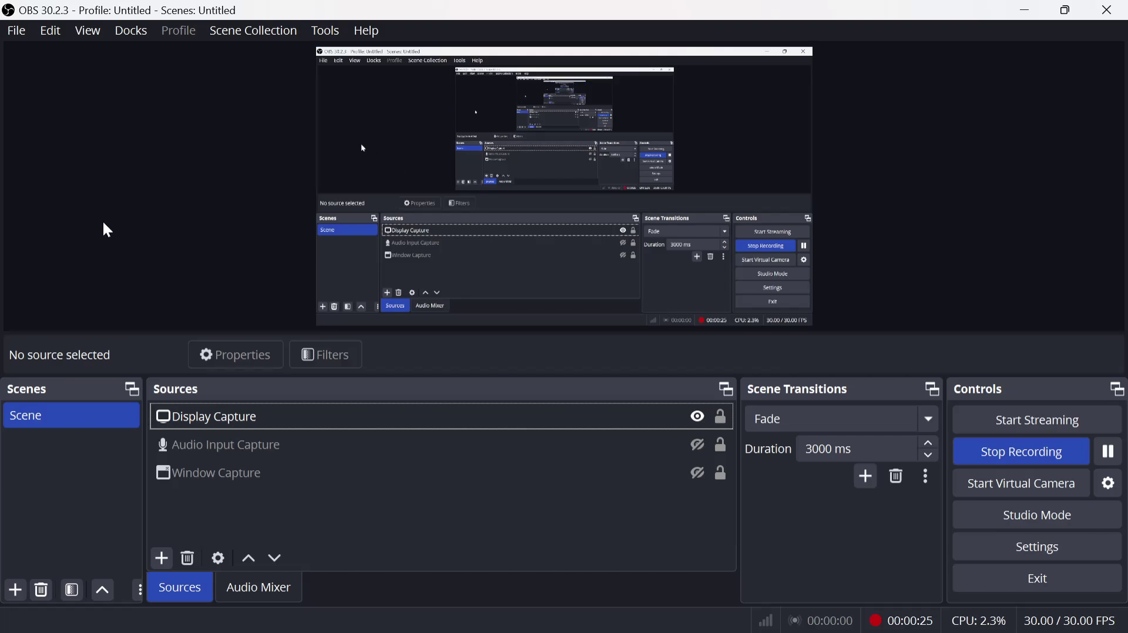
- Add a new Video Capture Device source named "My Viedo Capturing" to the scene
left_click(162, 559)
left_click(214, 579)
left_click(161, 557)
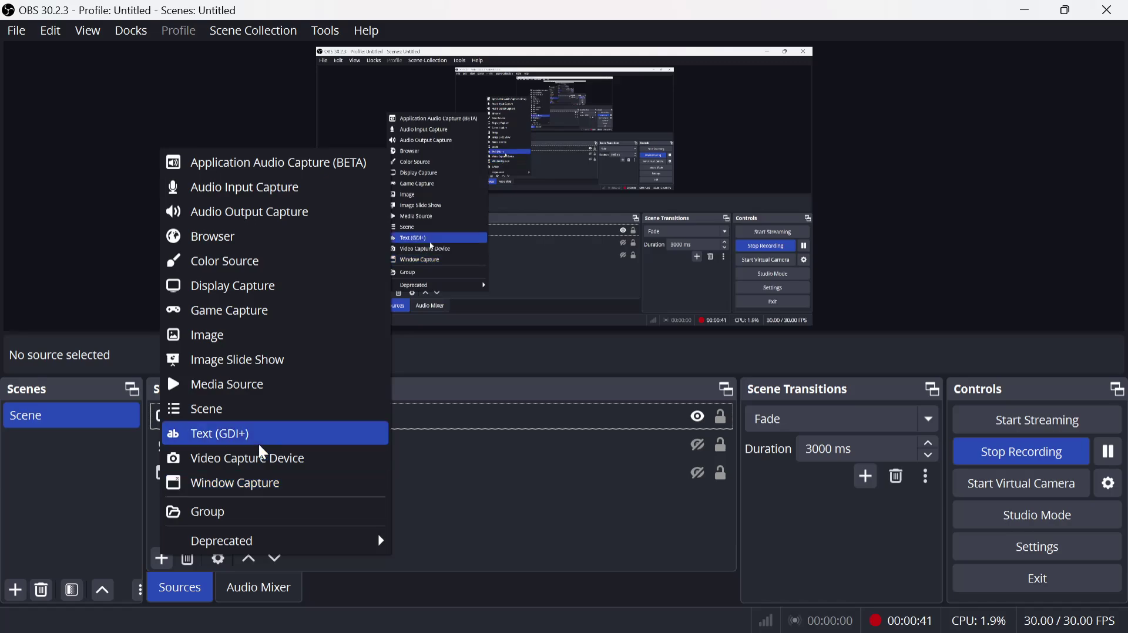
left_click(259, 459)
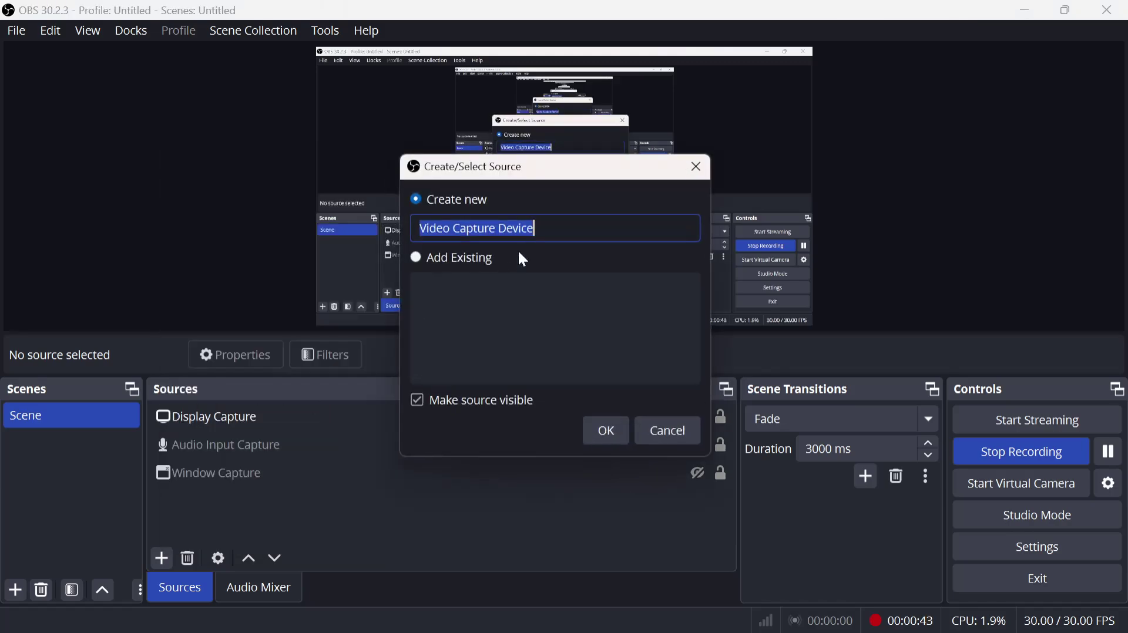
left_click(500, 228)
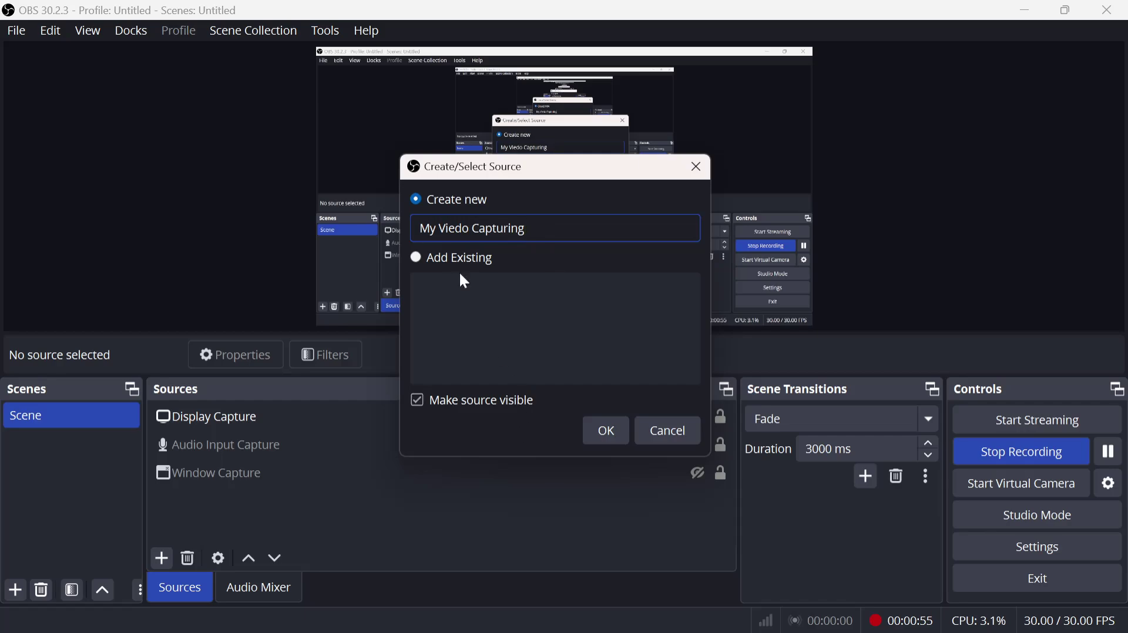
left_click(609, 439)
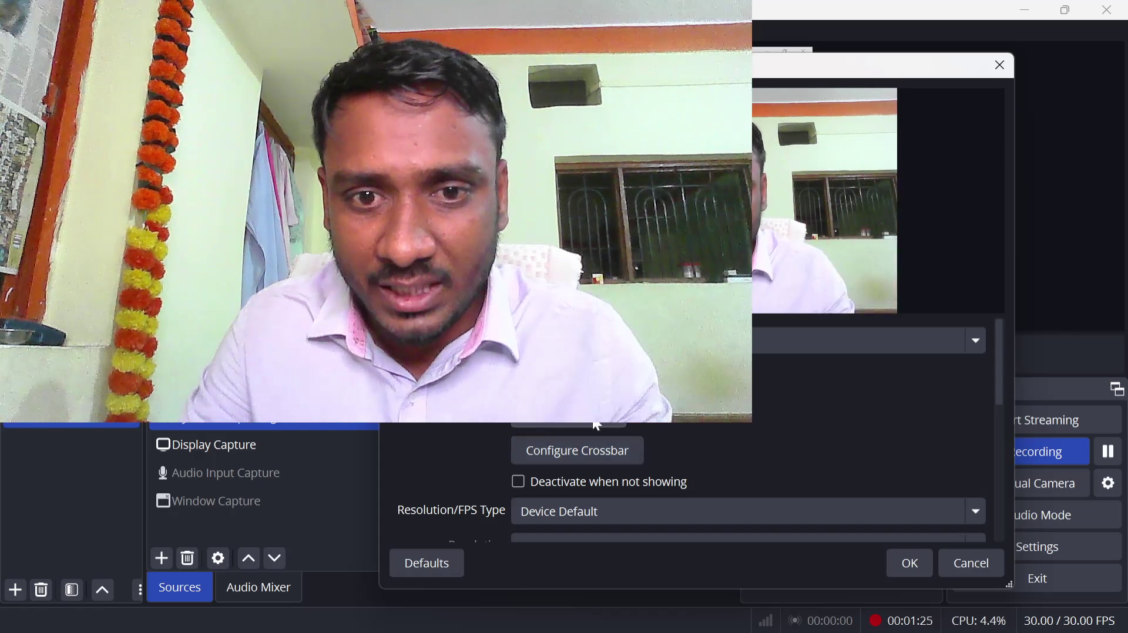
- Choose the first listed camera as the capture device and apply its video configuration
left_click(705, 340)
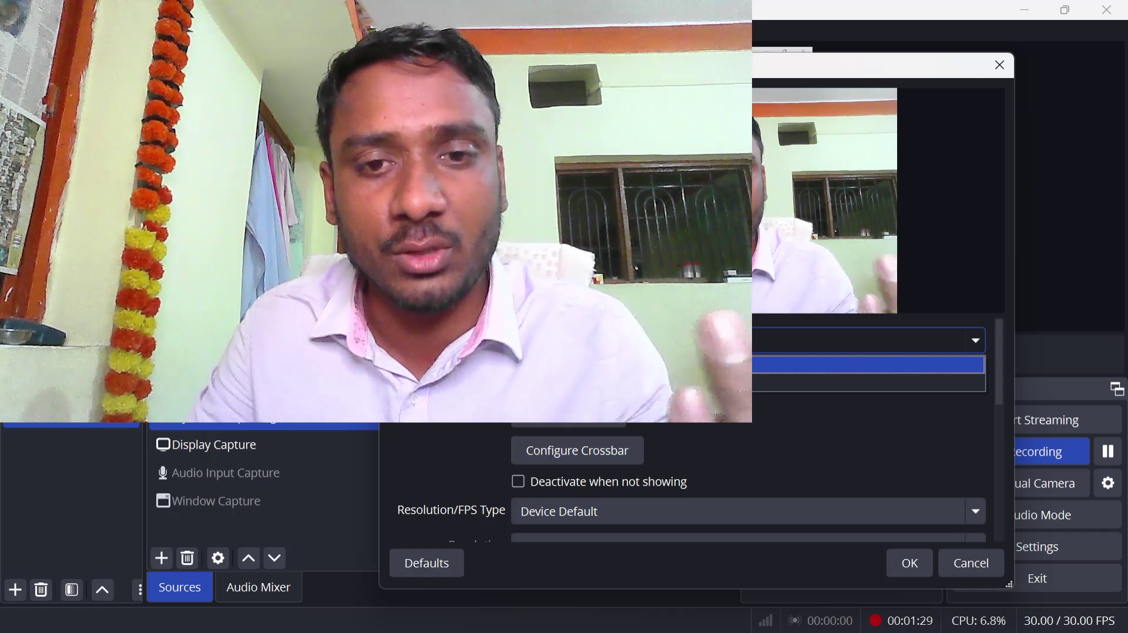
left_click(675, 365)
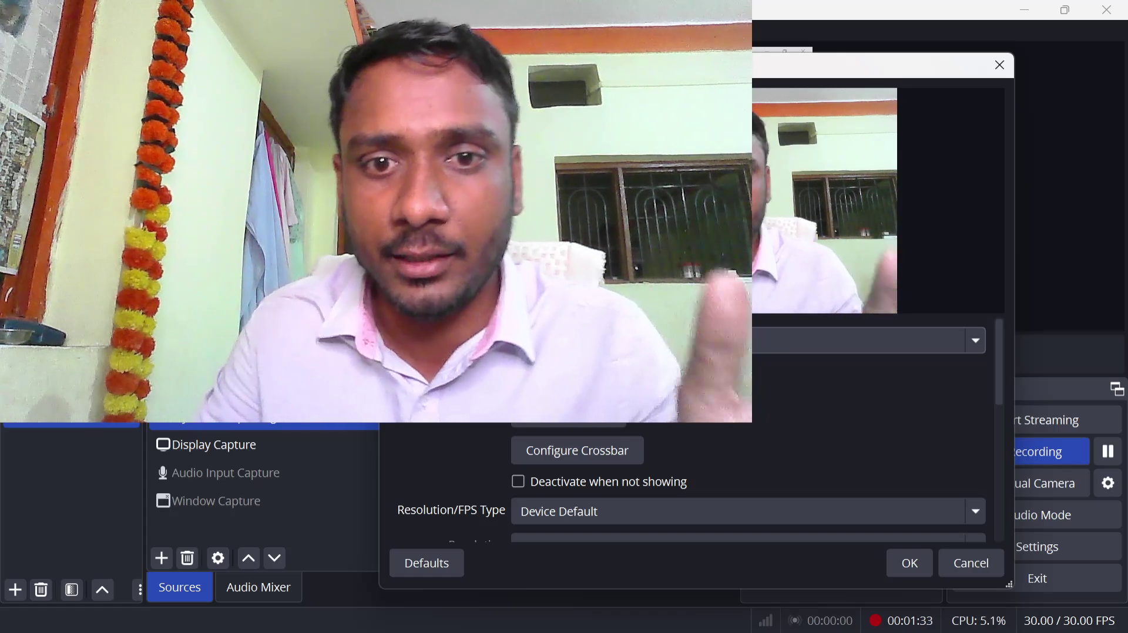
left_click(581, 423)
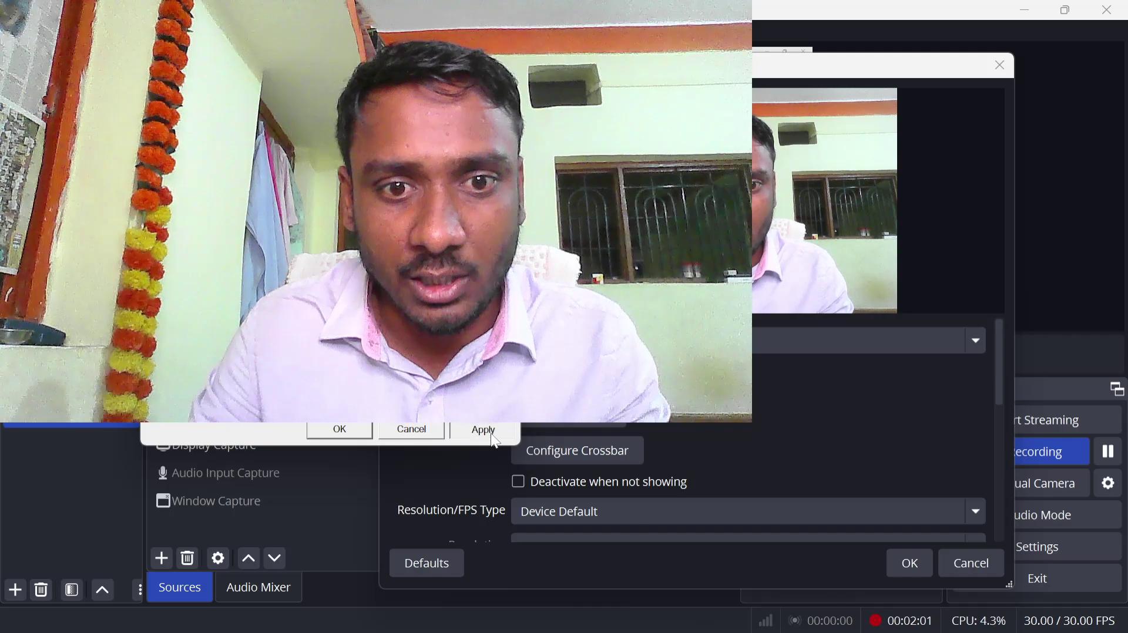
left_click(492, 434)
key("Return")
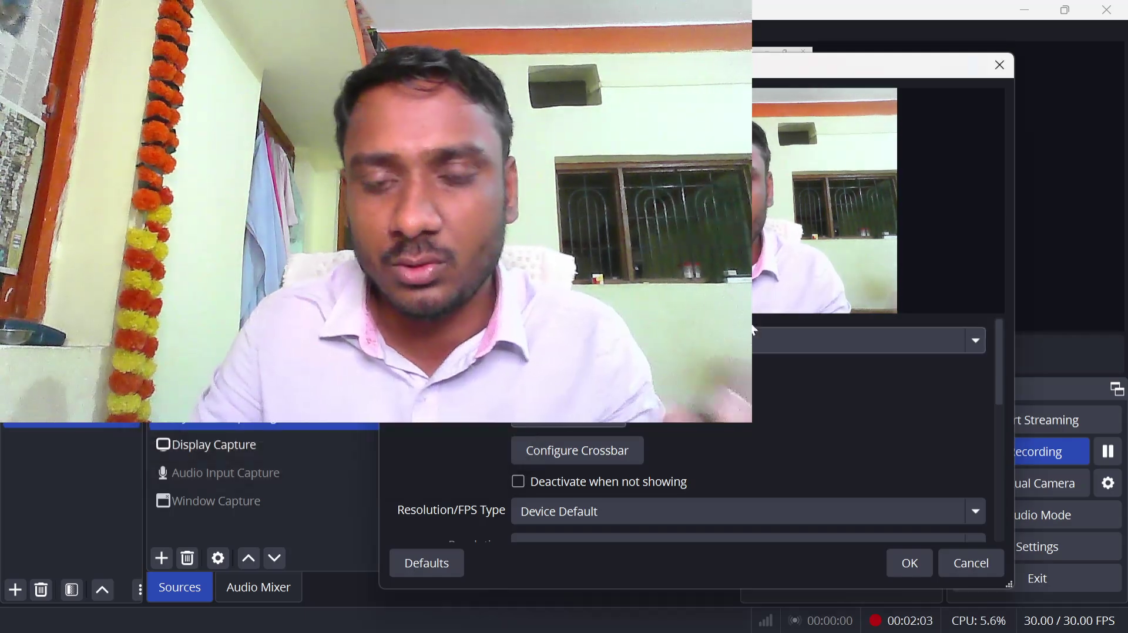
- Review the camera source's video format, color, buffering, flip, rotation and audio output settings
scroll(586, 473, "down", 5)
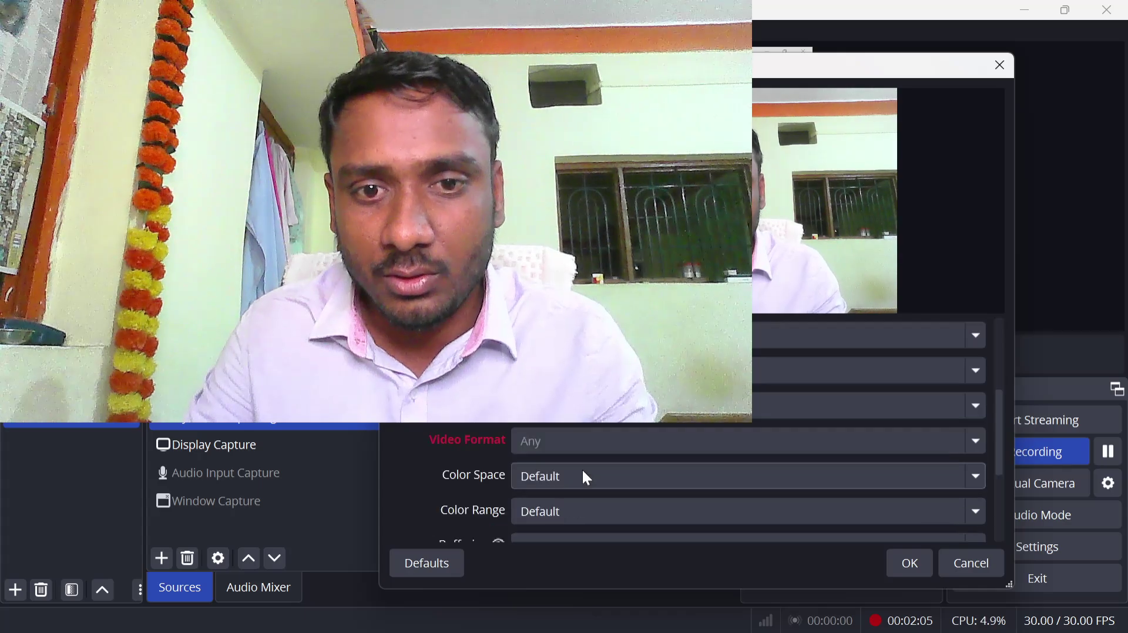
scroll(567, 447, "down", 4)
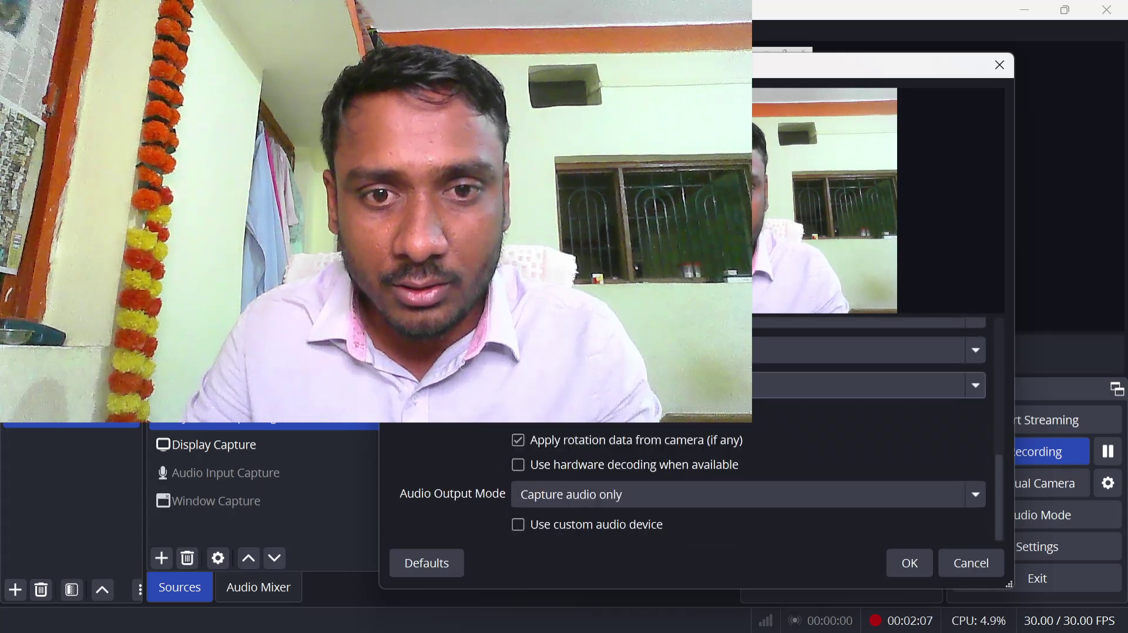
scroll(529, 434, "up", 2)
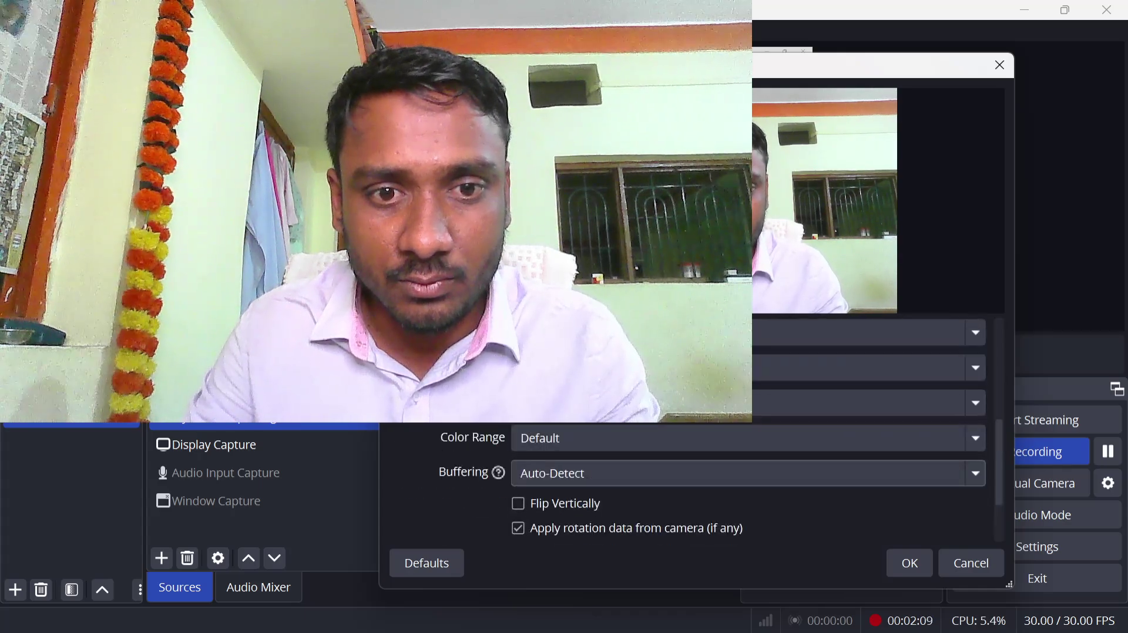
left_click(573, 438)
left_click(573, 427)
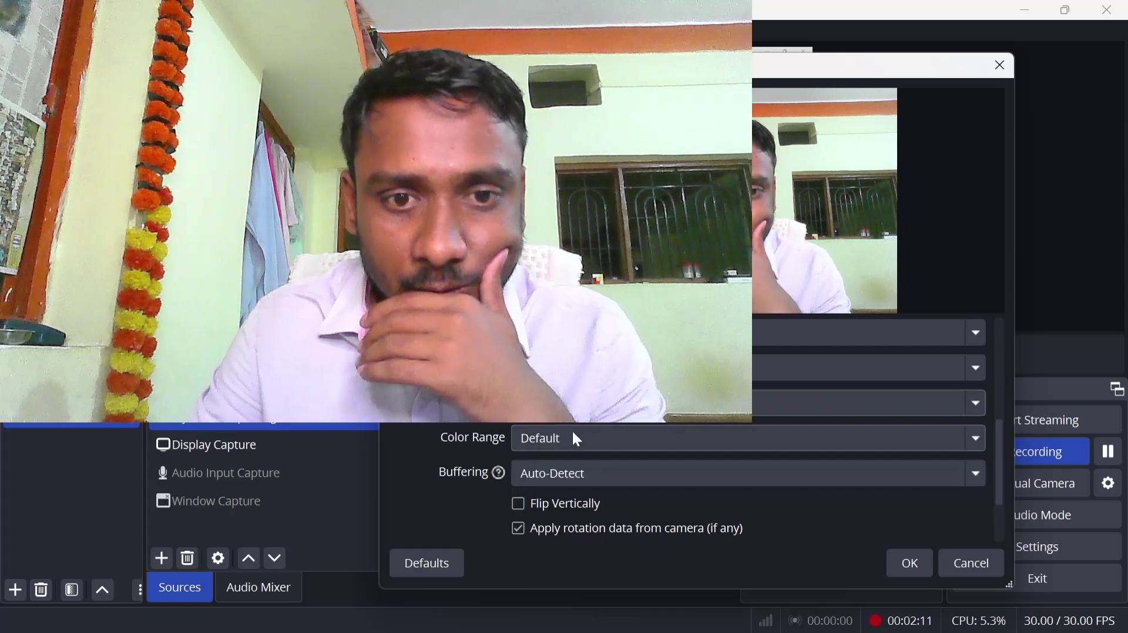
scroll(568, 446, "down", 2)
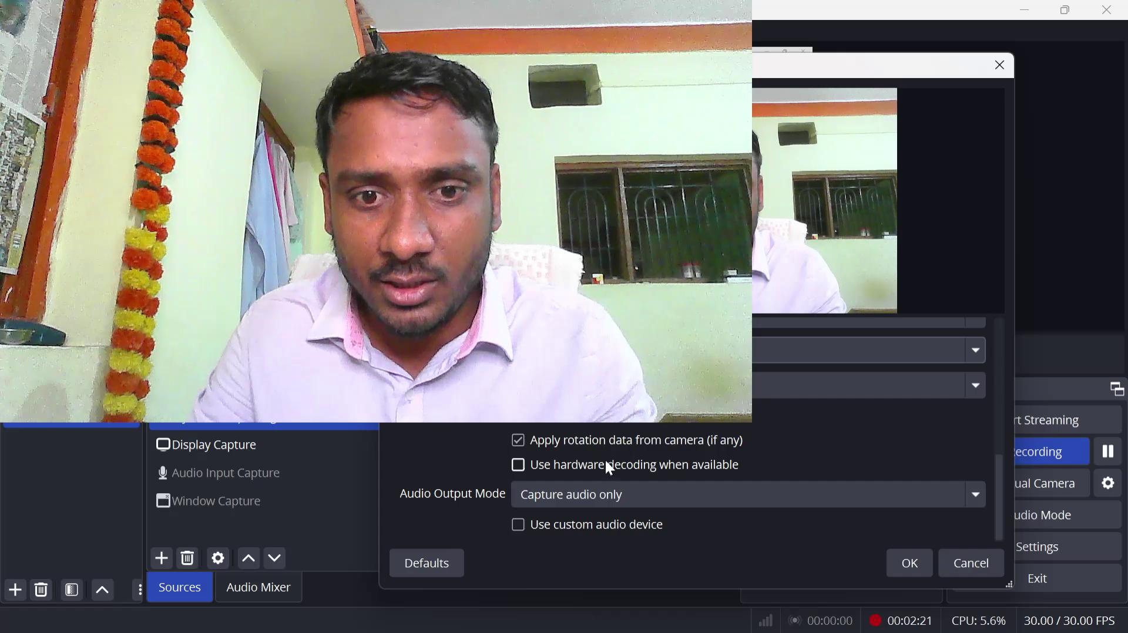
scroll(563, 471, "up", 2)
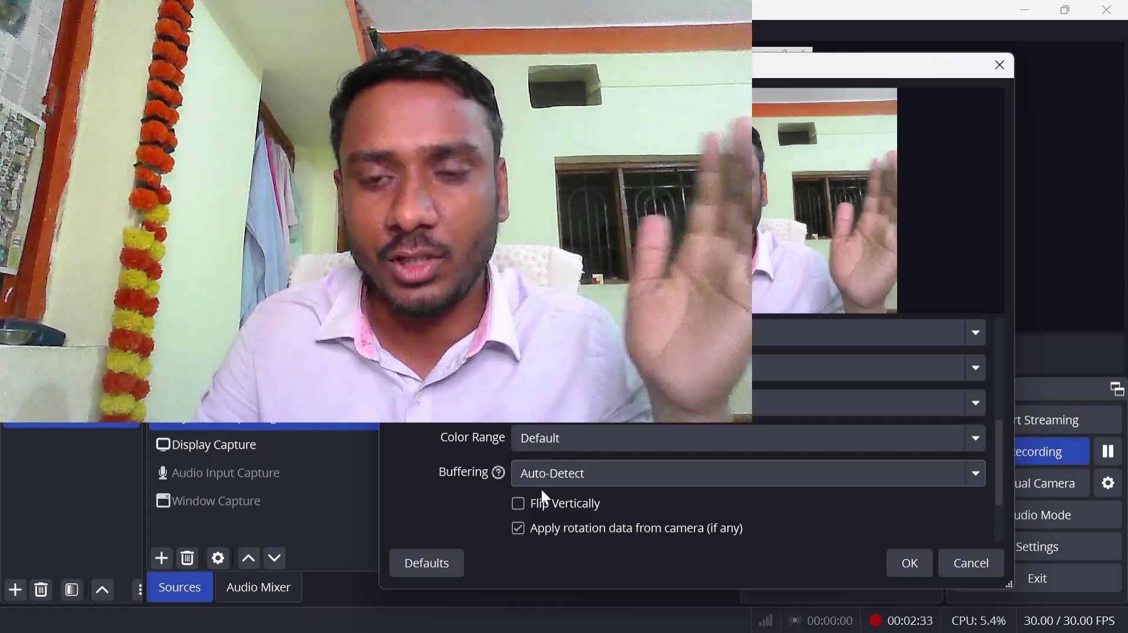
mouse_move(532, 477)
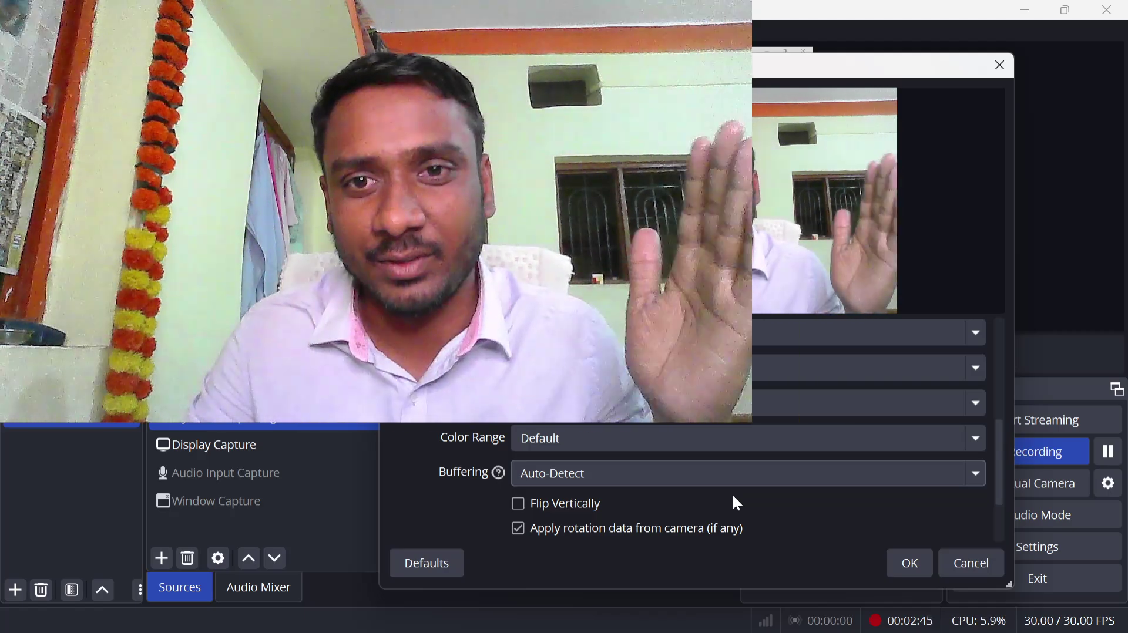
scroll(654, 529, "down", 2)
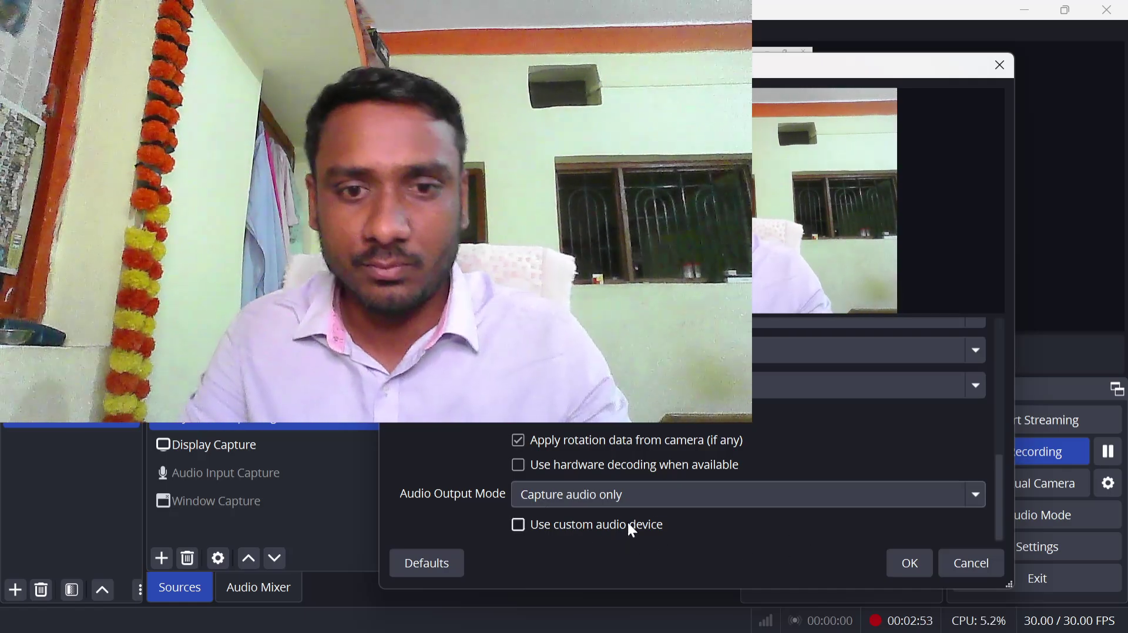
- Keep the audio output mode at Capture audio only and accept the camera source's properties
left_click(645, 498)
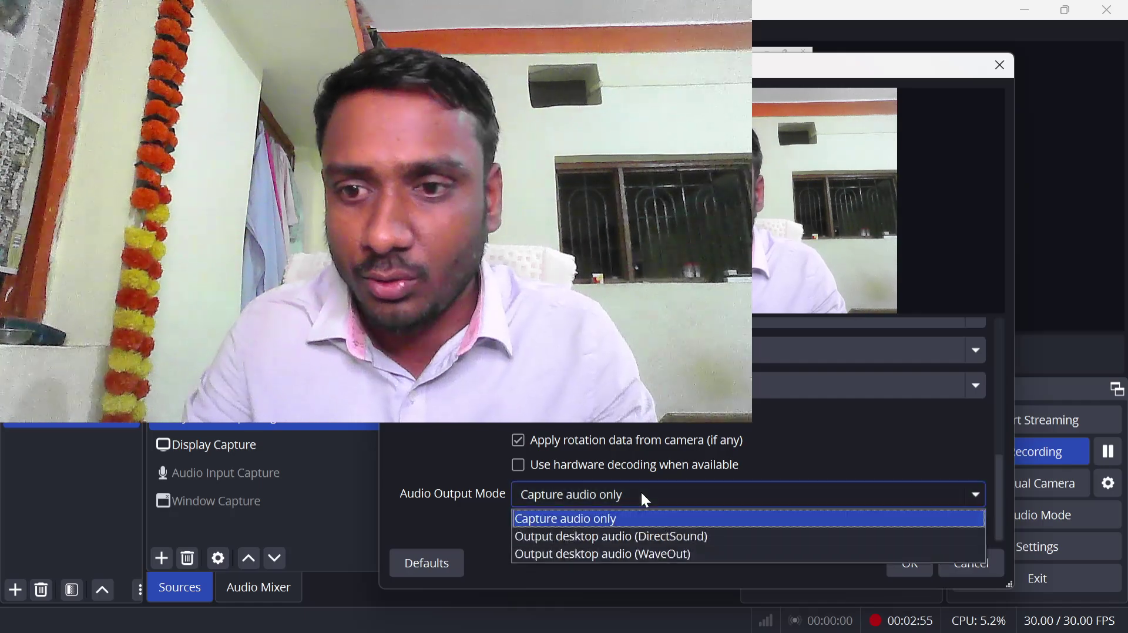
left_click(645, 498)
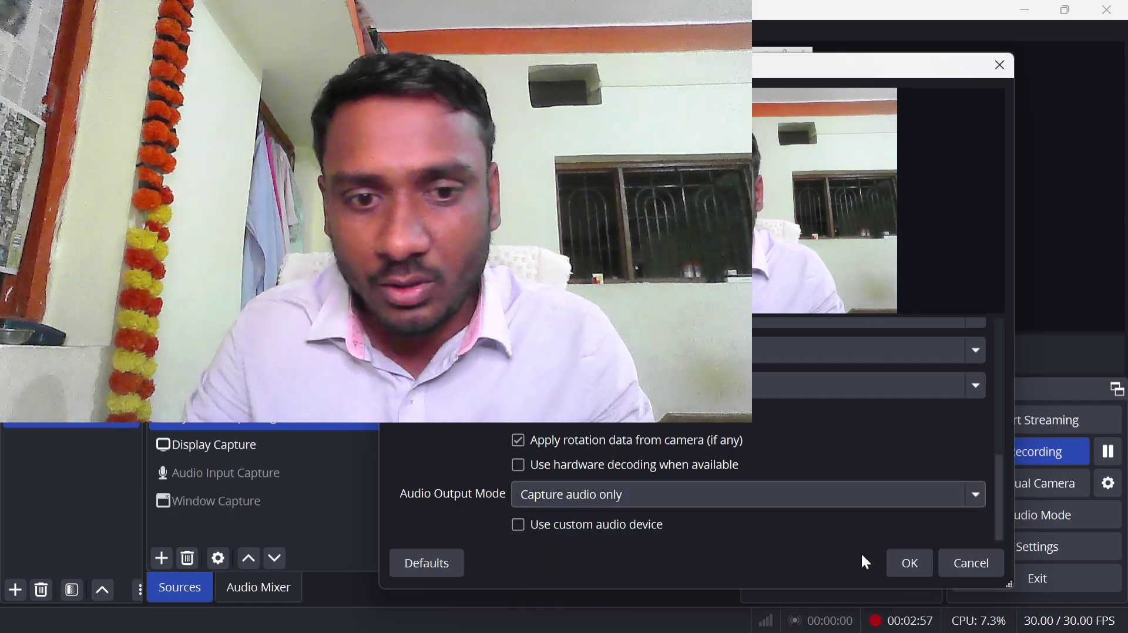
left_click(898, 564)
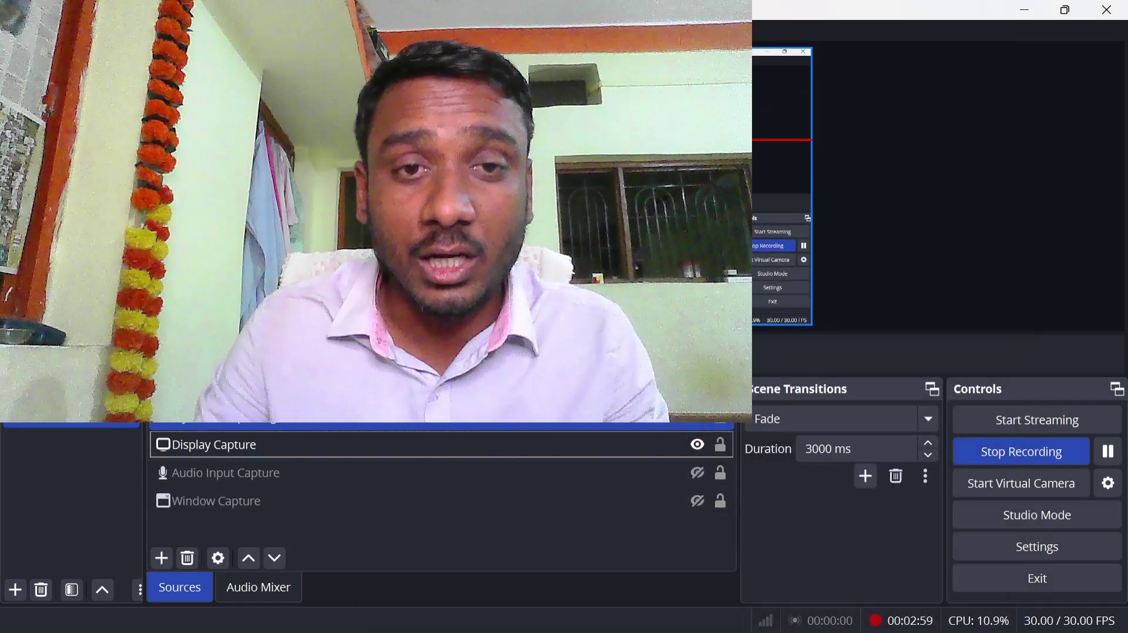
- Flip the Display Capture source horizontally
left_click(333, 447)
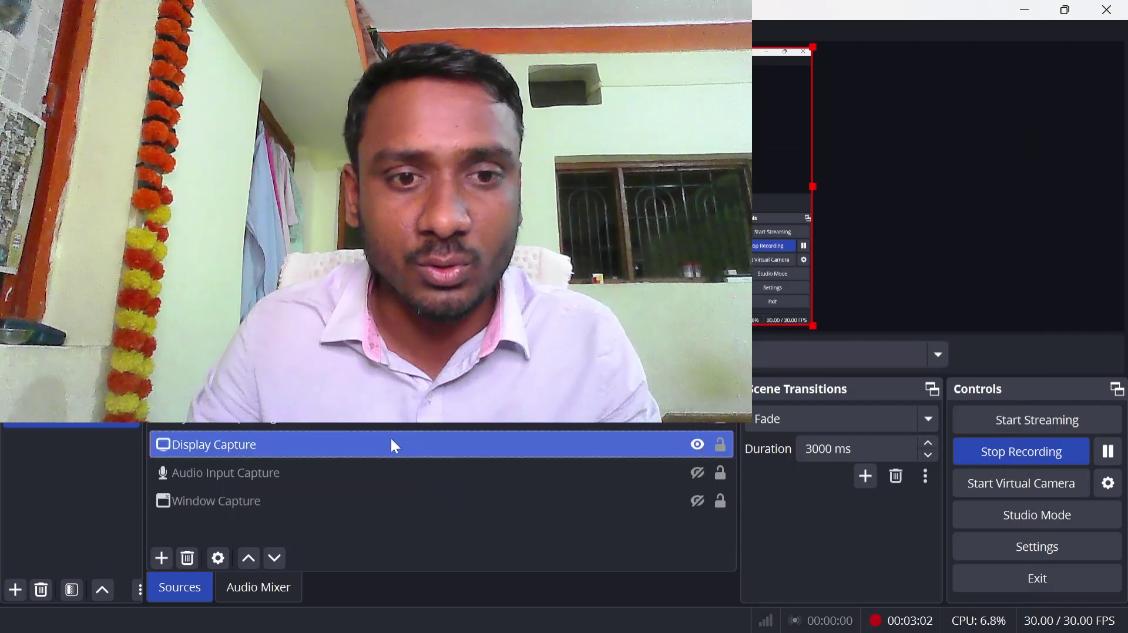
right_click(391, 447)
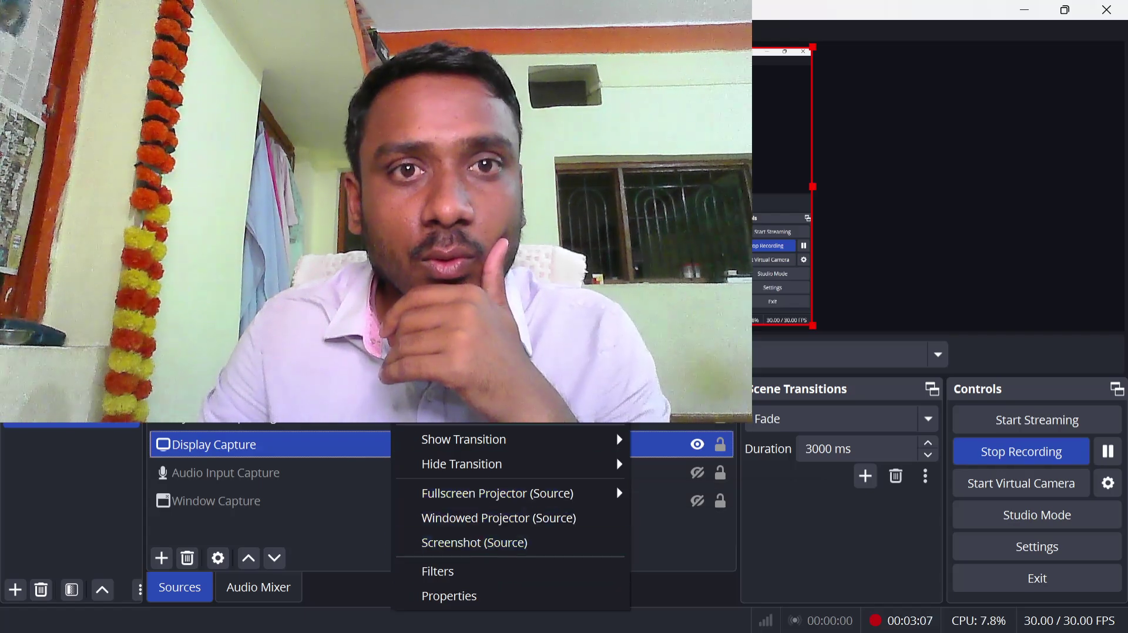
mouse_move(470, 15)
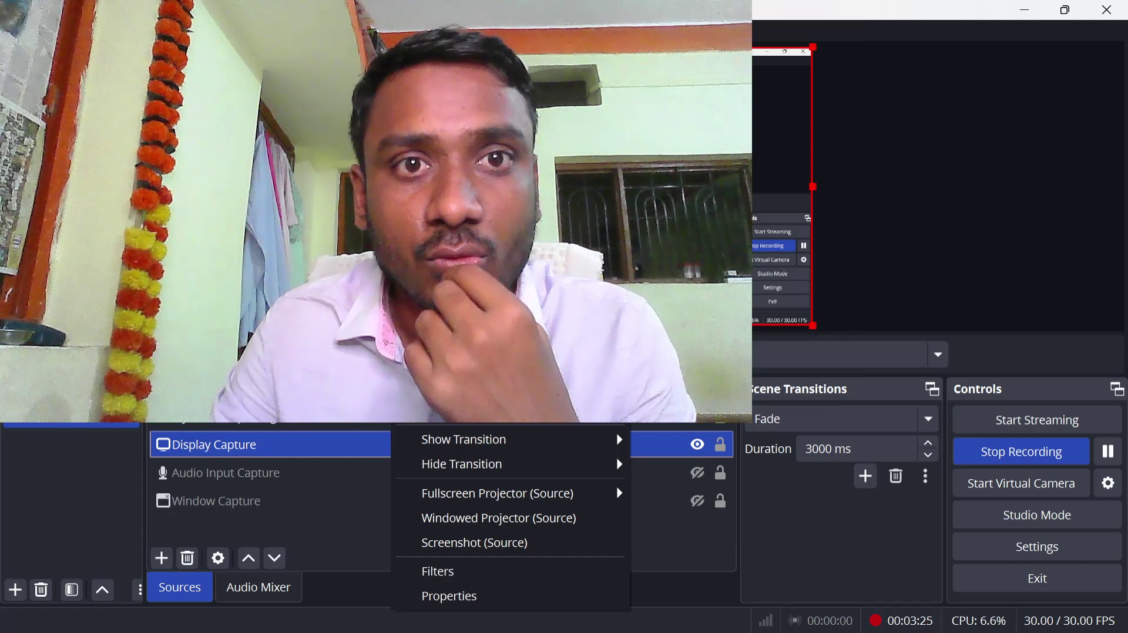
mouse_move(506, 287)
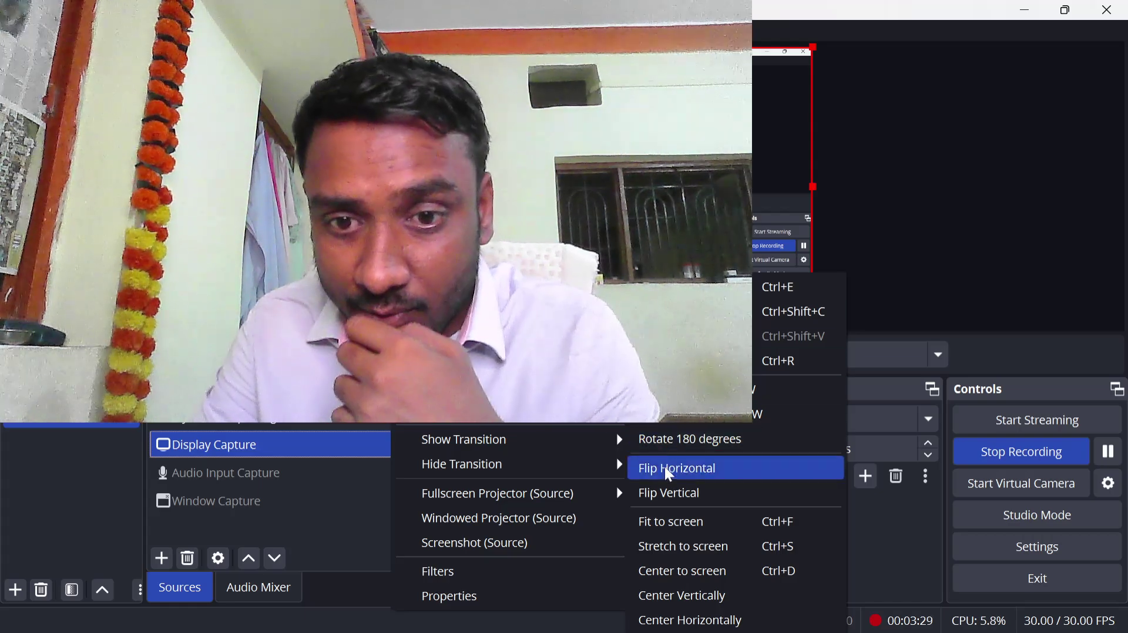
left_click(665, 467)
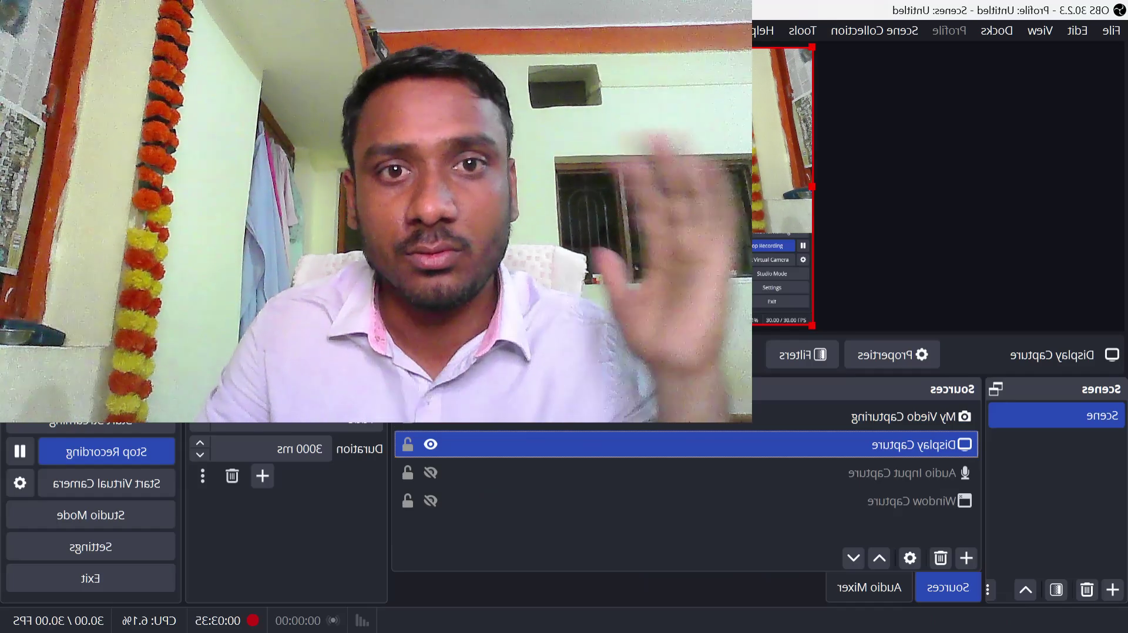
- Reverse the mirroring of the Display Capture source with another horizontal flip
right_click(564, 448)
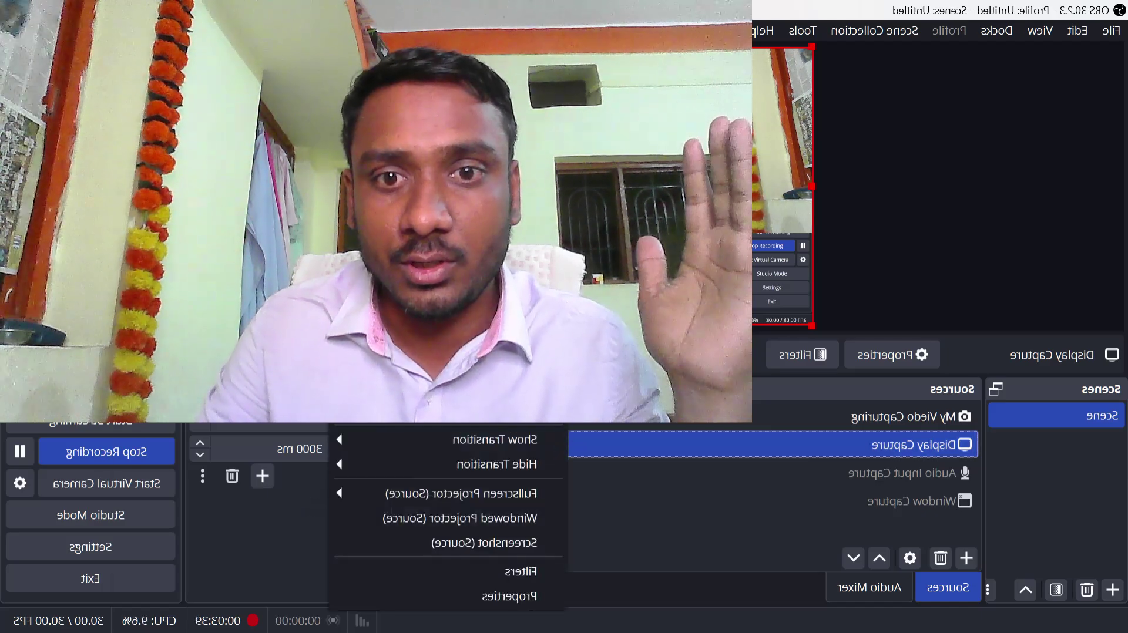
mouse_move(488, 358)
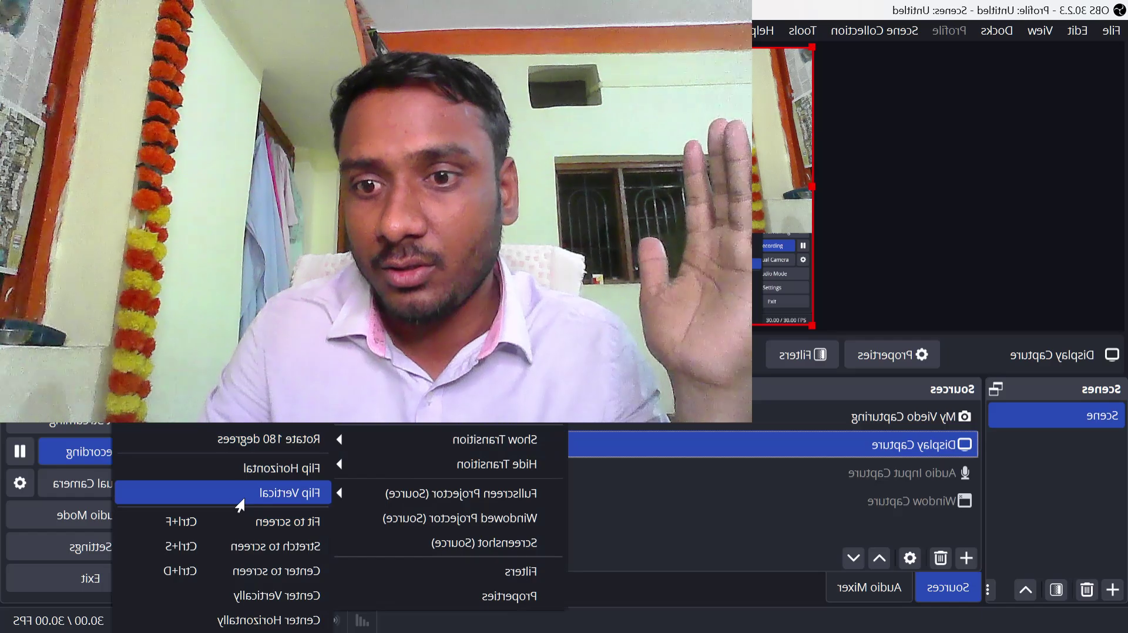
left_click(236, 470)
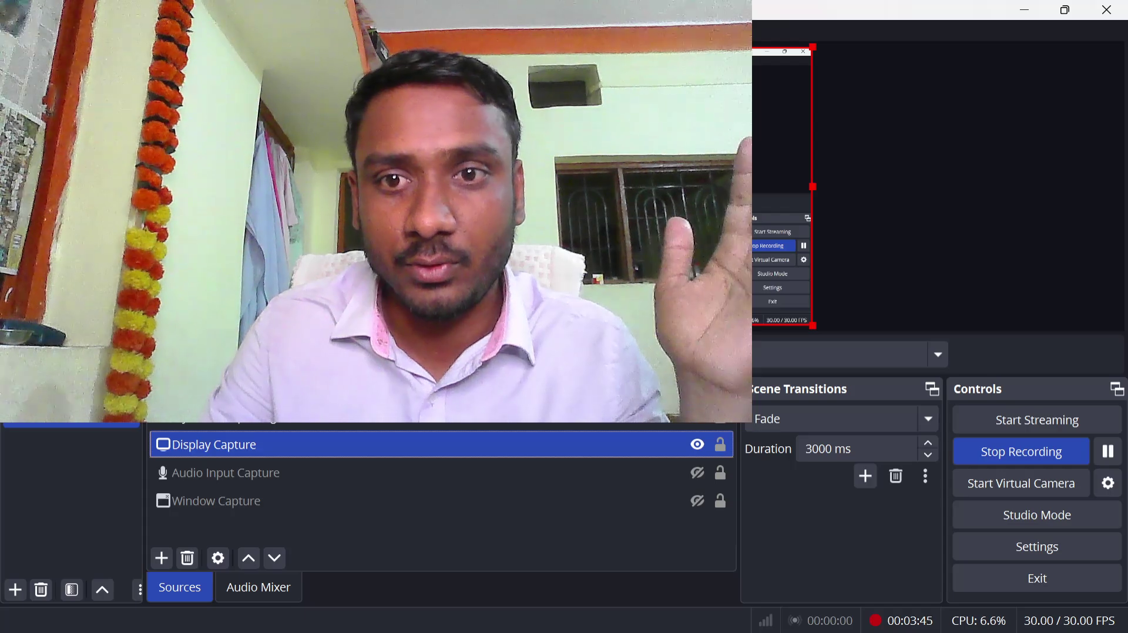
- Mirror the Display Capture source again with Flip Horizontal
right_click(502, 443)
mouse_move(676, 415)
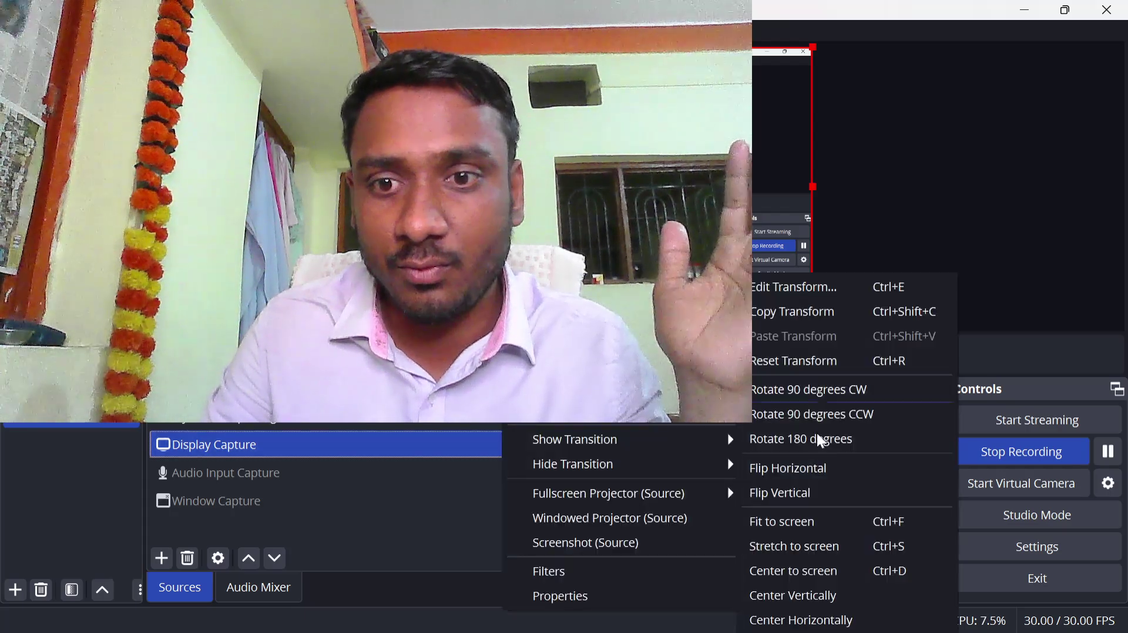
left_click(833, 476)
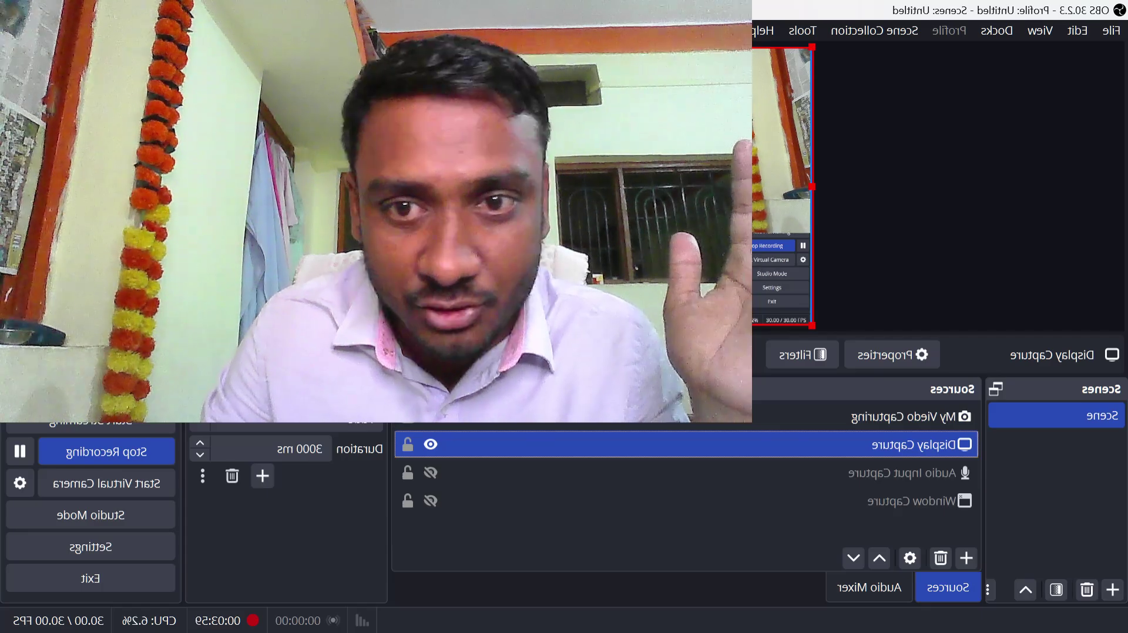
- Return the Display Capture source to its normal orientation with a horizontal flip
right_click(611, 444)
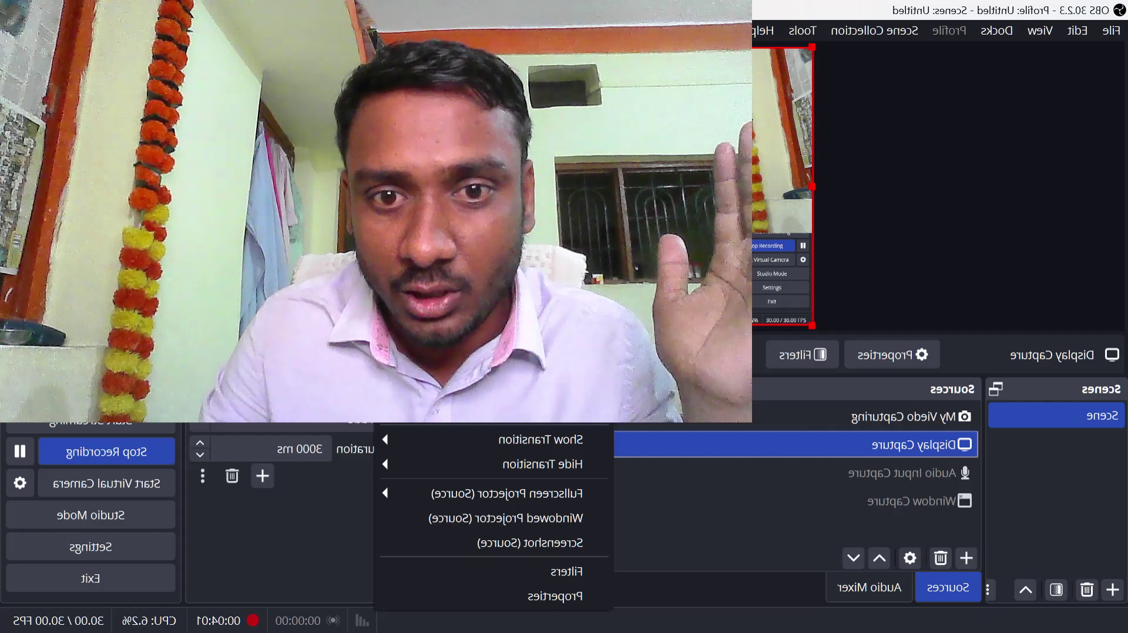
mouse_move(529, 307)
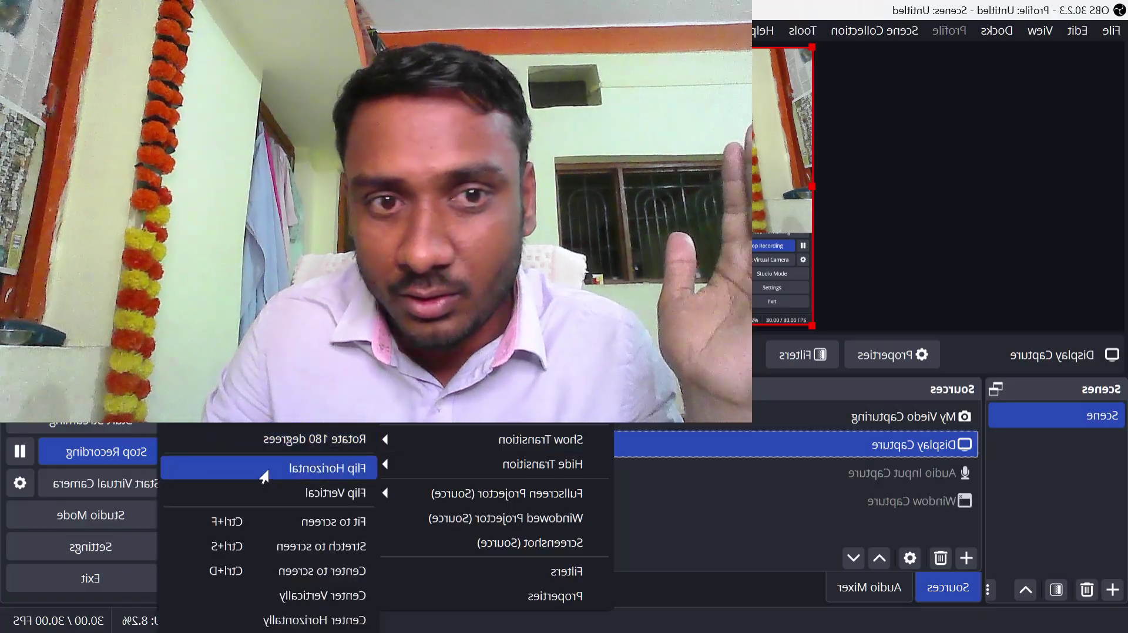
left_click(265, 473)
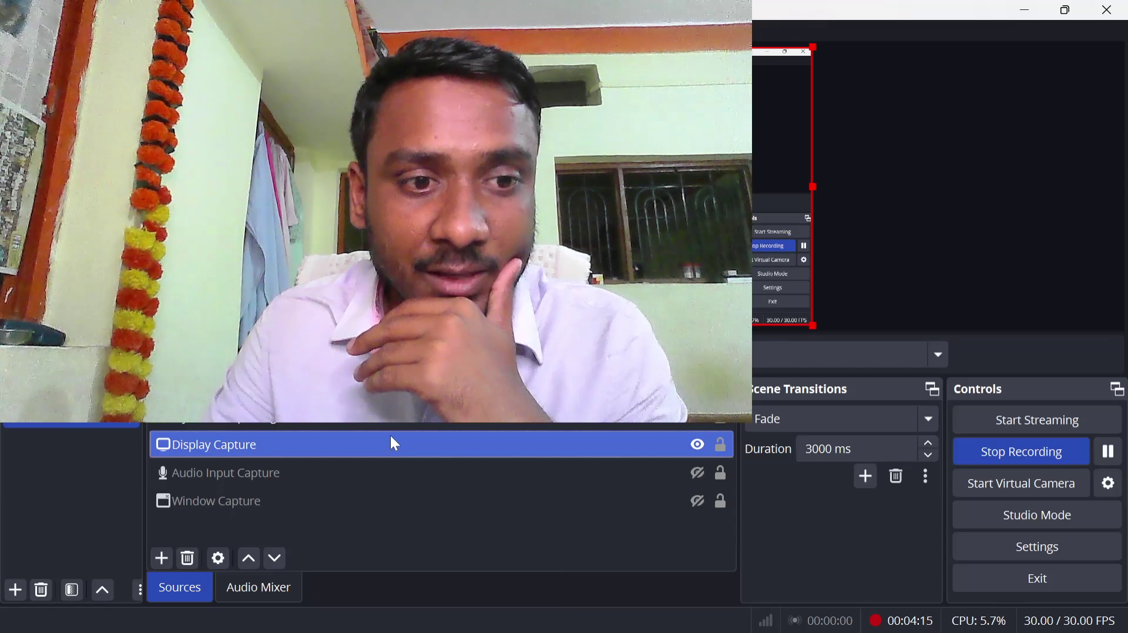
- Select the My Viedo Capturing webcam source and shrink its overlay in the canvas's upper-left corner
left_click(392, 409)
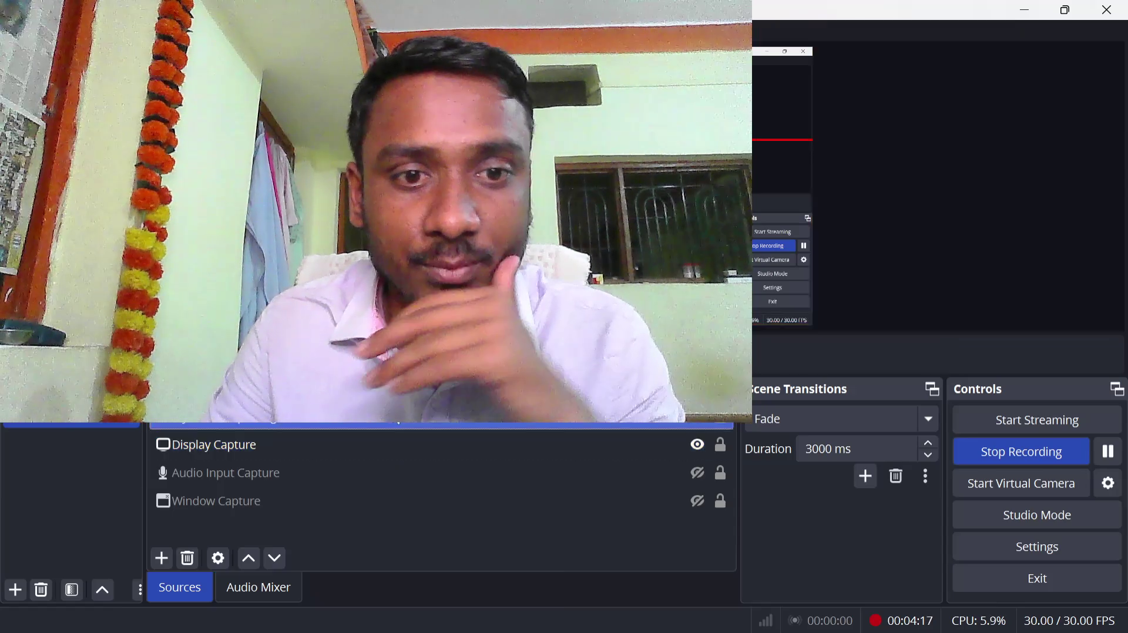
right_click(392, 410)
mouse_move(500, 287)
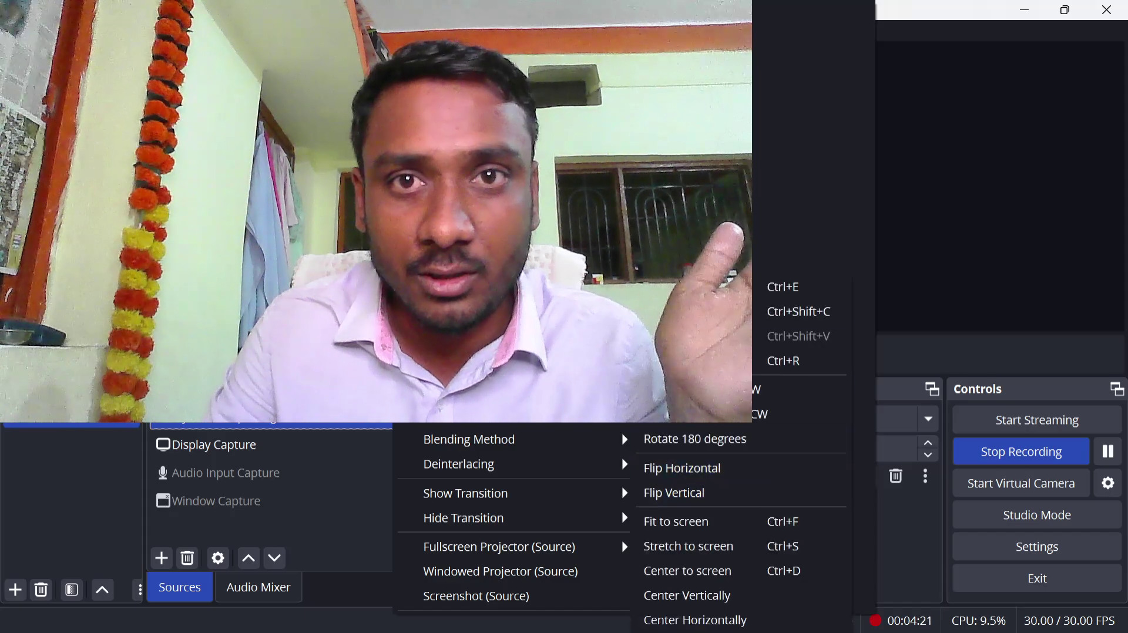
left_click(971, 232)
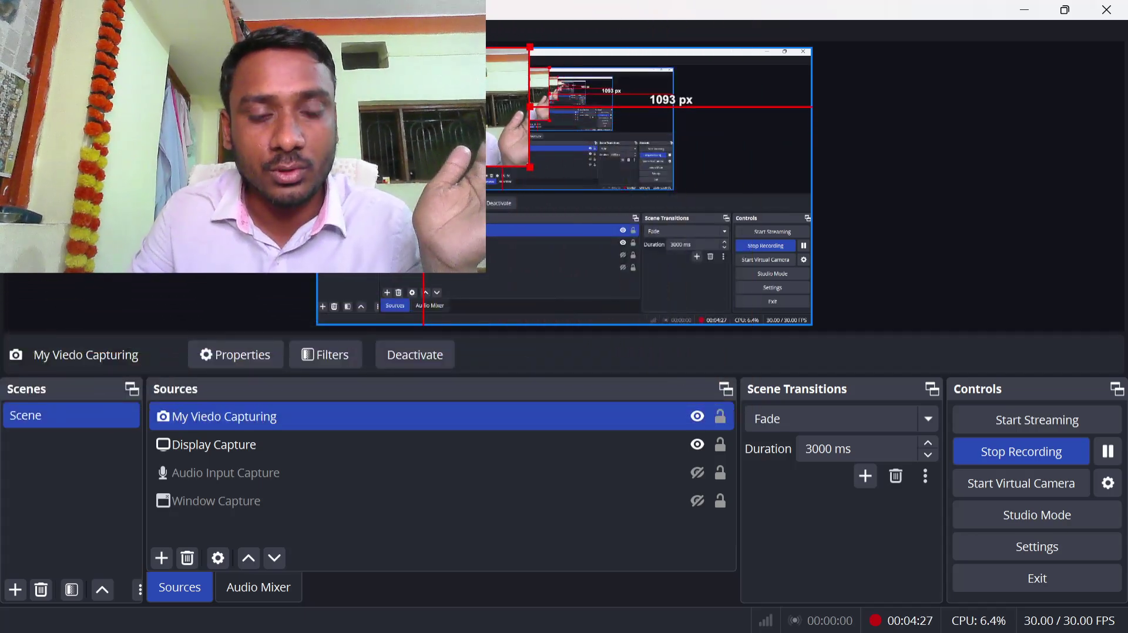
- Mirror the My Viedo Capturing webcam source with Flip Horizontal
right_click(445, 410)
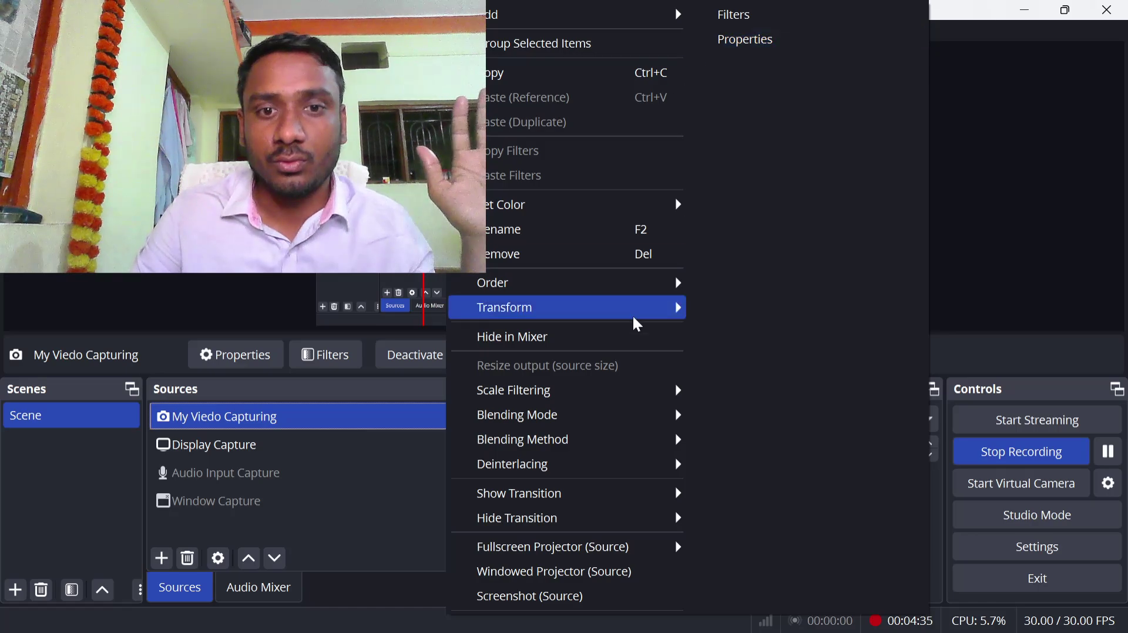
mouse_move(680, 306)
left_click(754, 467)
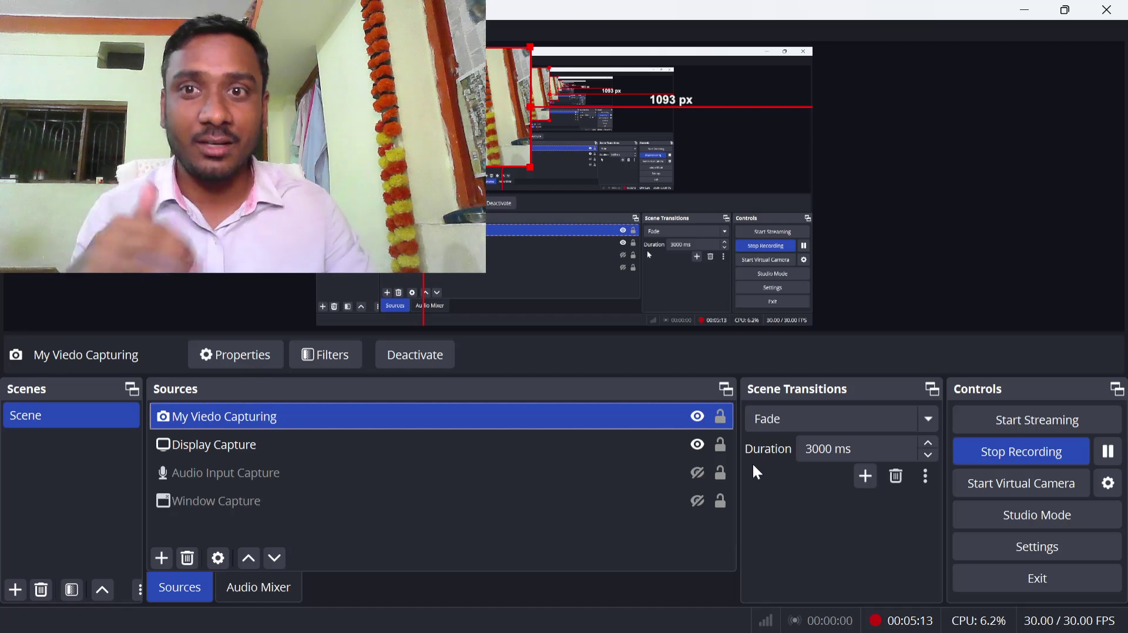
- Return the webcam source to its previous orientation with another horizontal flip
right_click(546, 416)
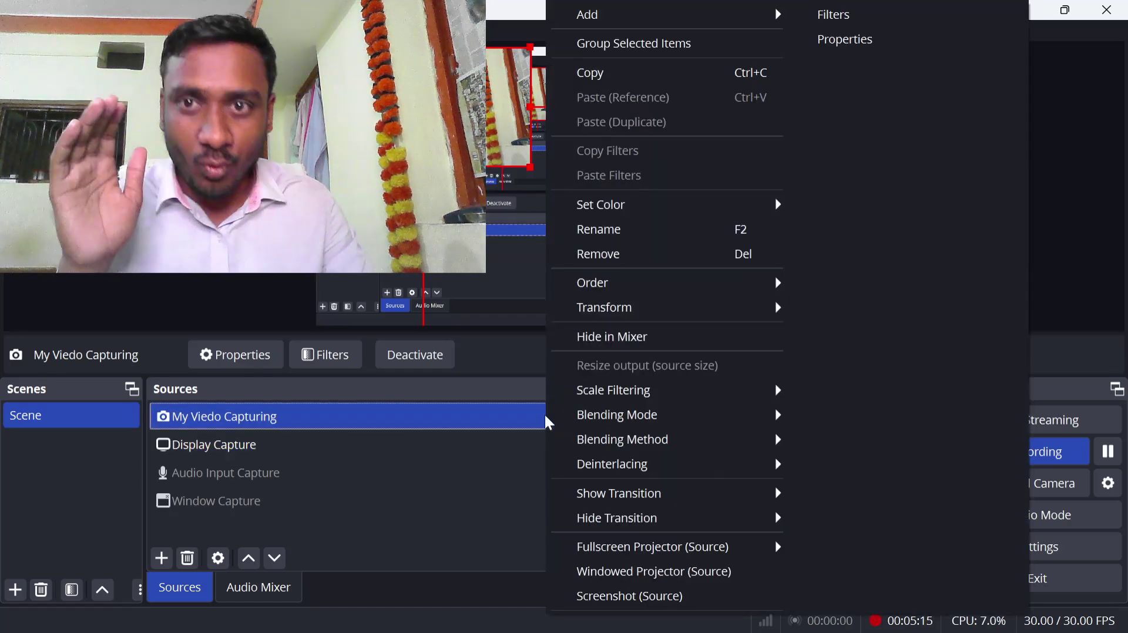
mouse_move(702, 312)
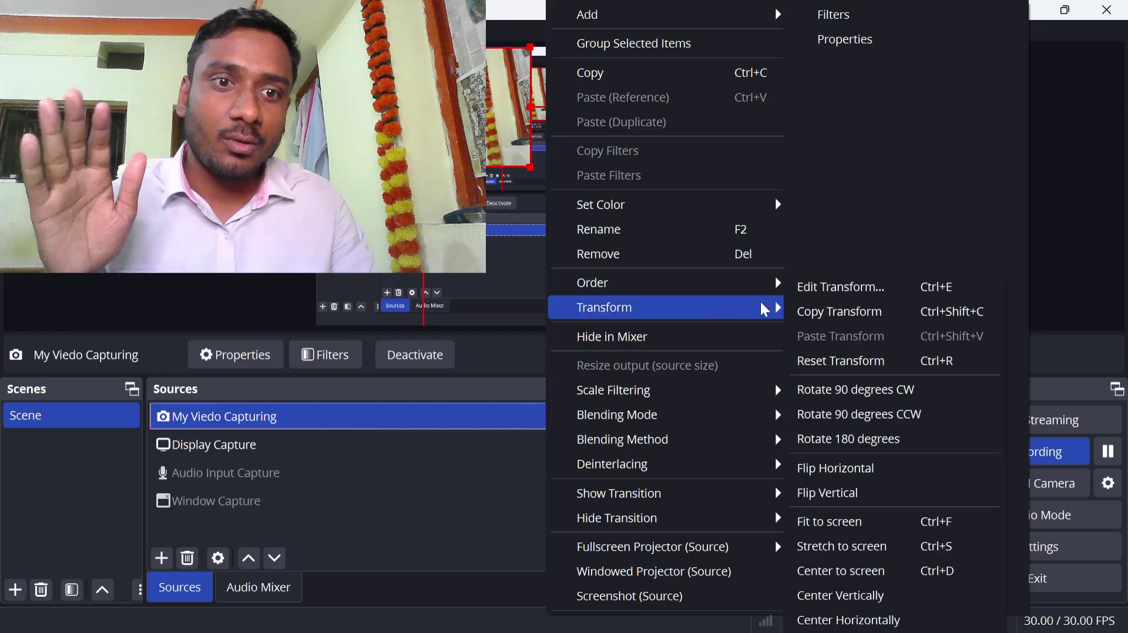
left_click(880, 470)
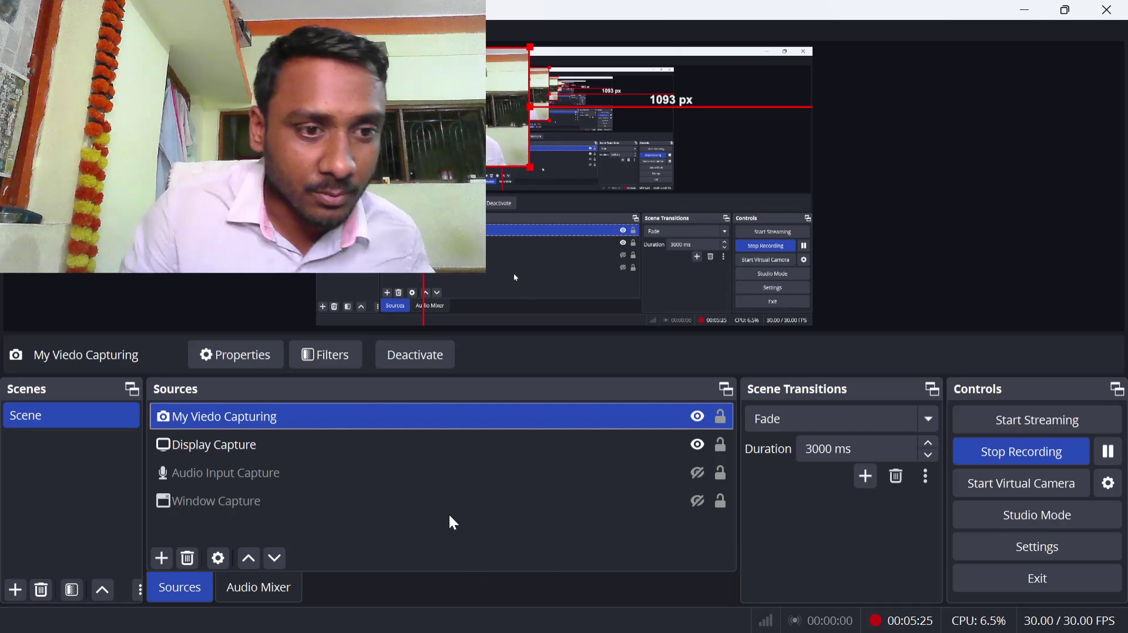
- Check the filters applied to the My Viedo Capturing source
left_click(322, 362)
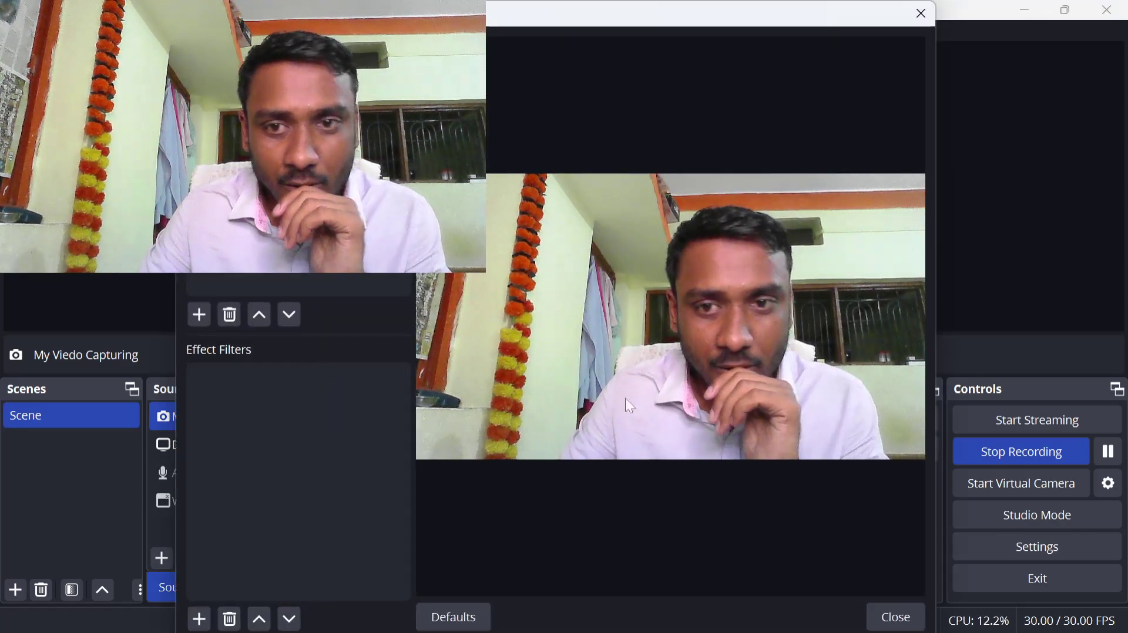
left_click(892, 614)
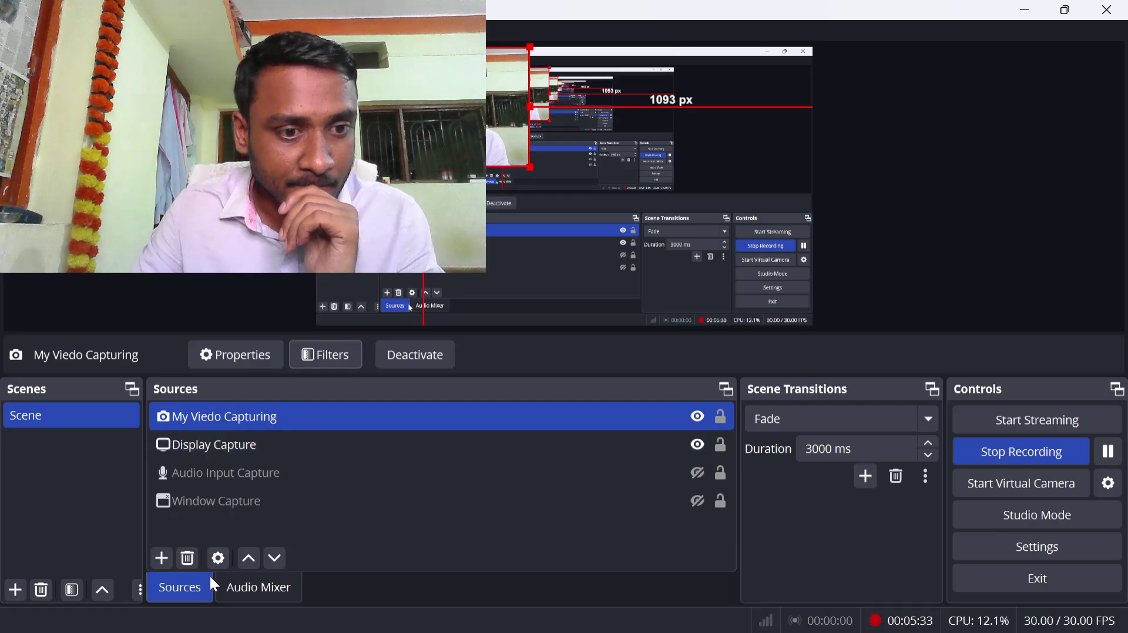
- Choose Luma Wipe as the show transition for the My Viedo Capturing source
right_click(305, 414)
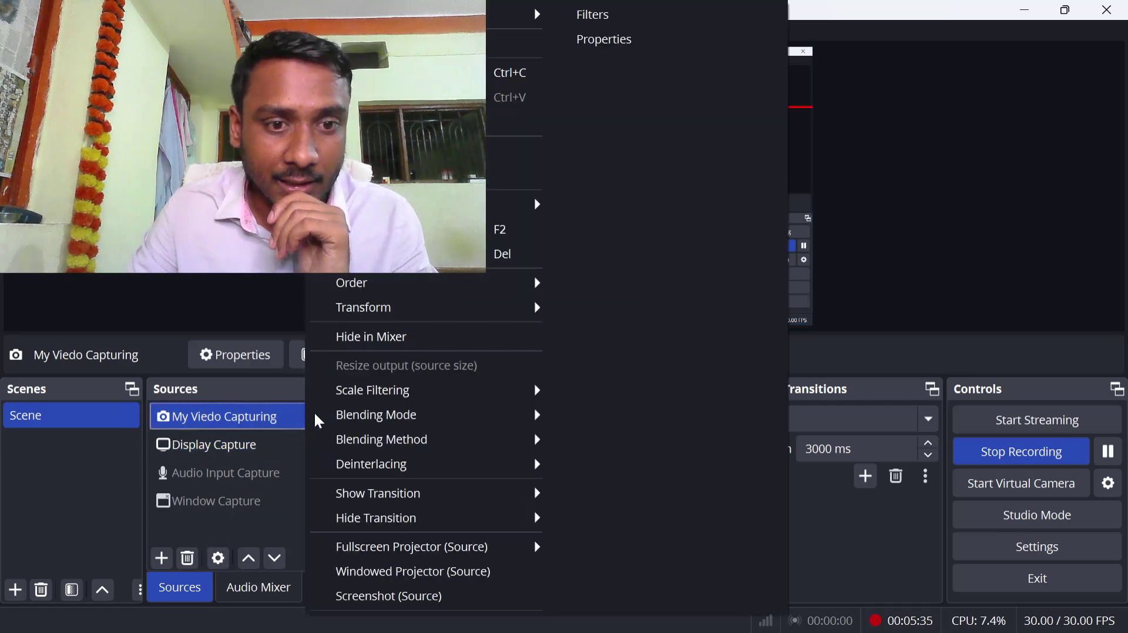
mouse_move(470, 501)
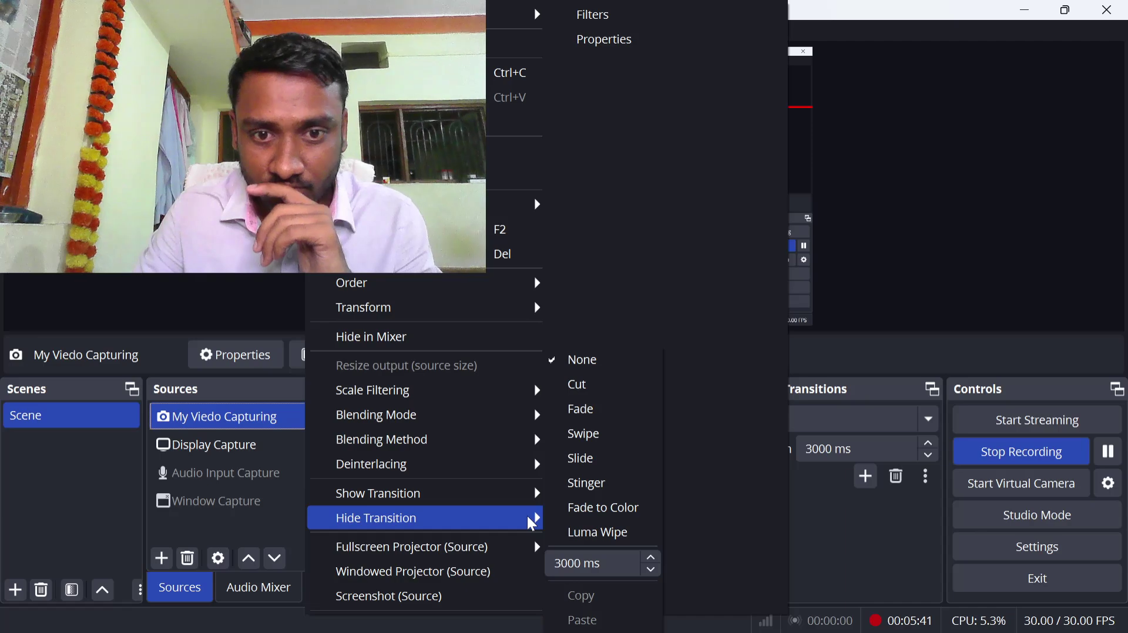
mouse_move(525, 469)
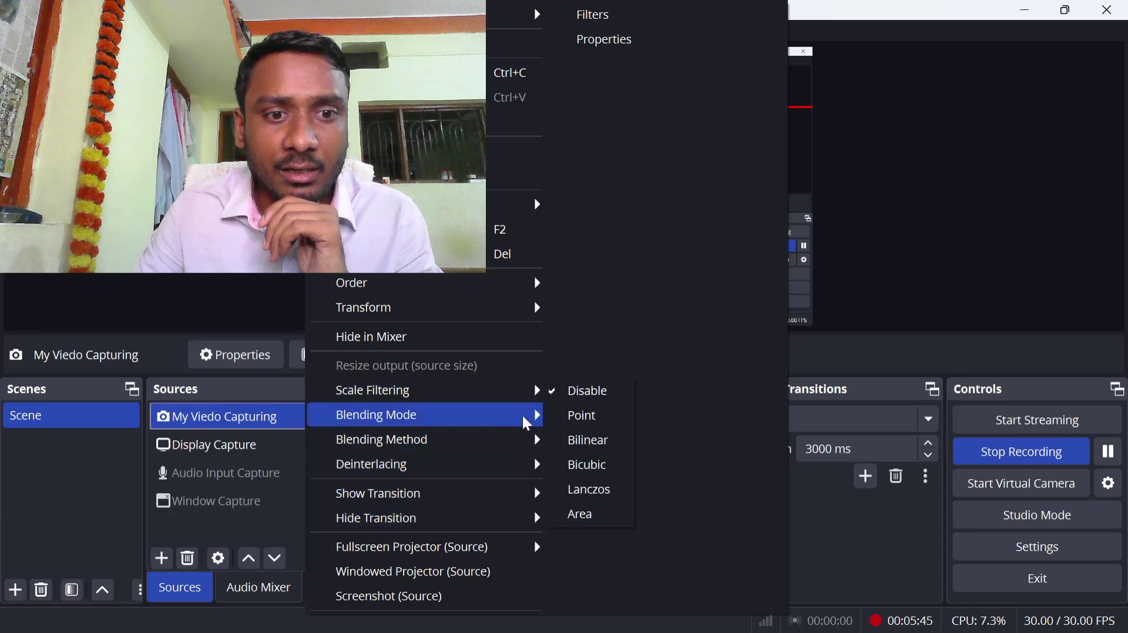
mouse_move(525, 499)
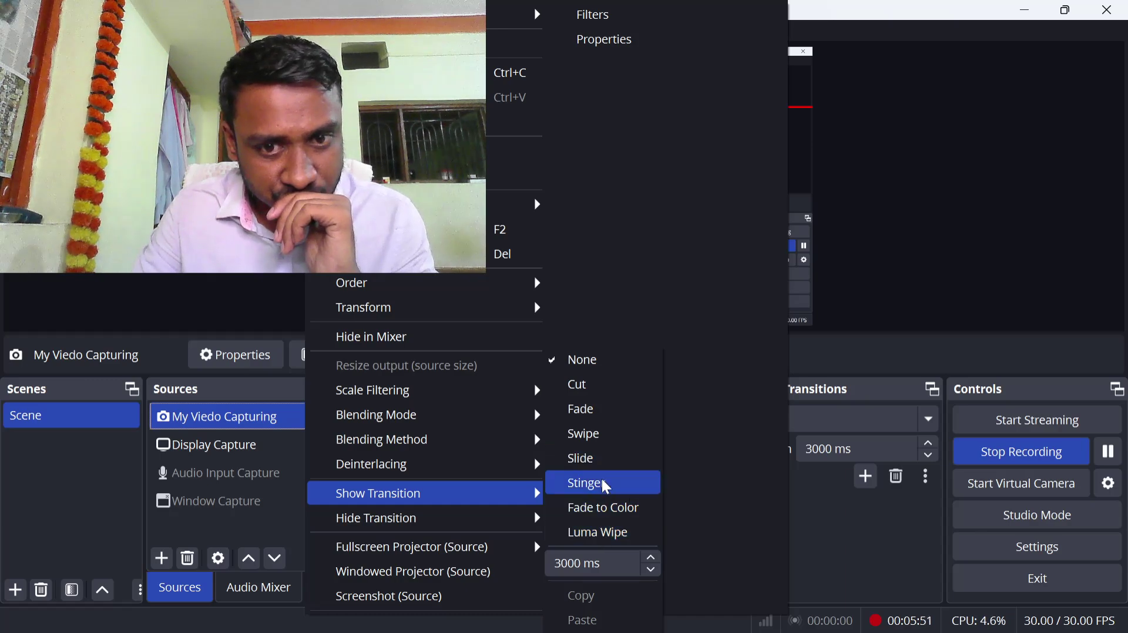
left_click(602, 530)
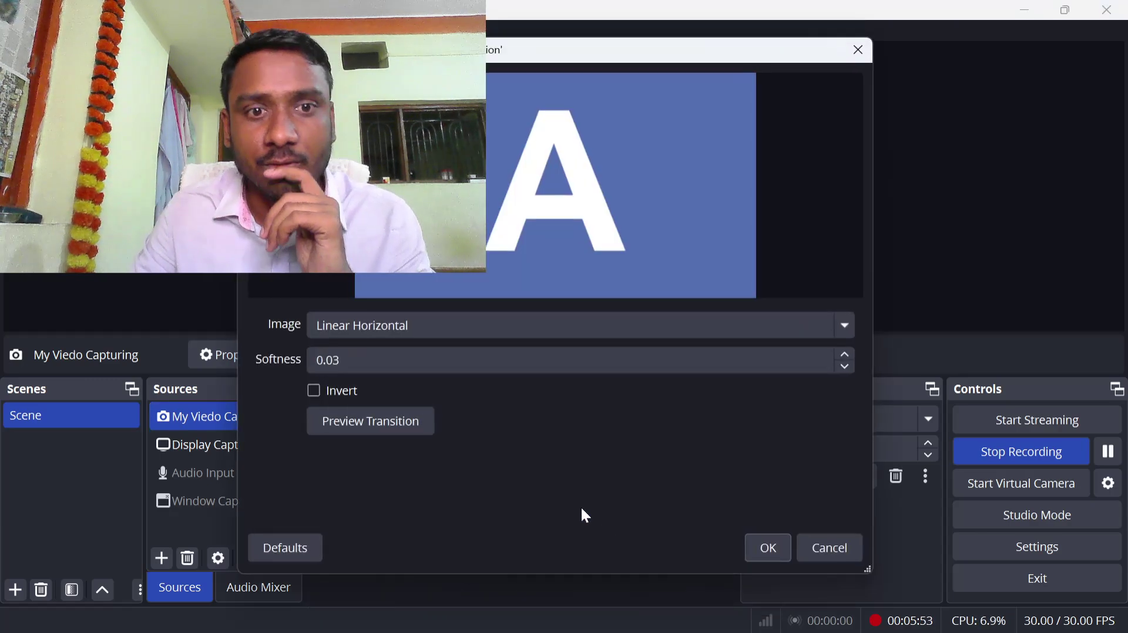
- Set the Luma Wipe transition's image to Sinus 9
left_click(487, 331)
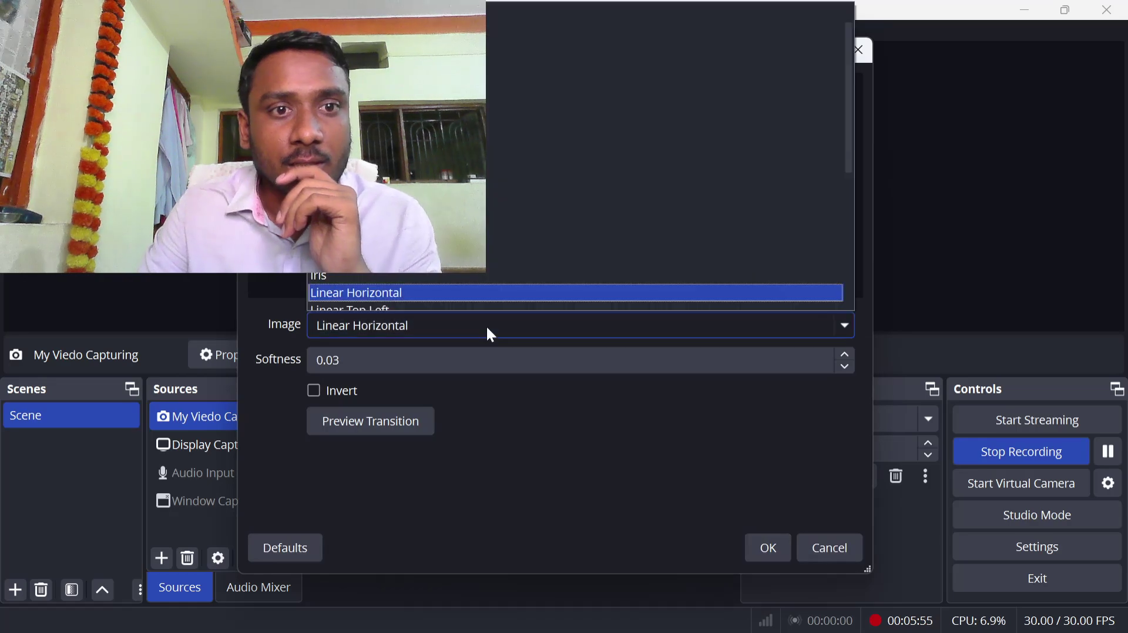
scroll(378, 272, "down", 2)
scroll(411, 224, "up", 3)
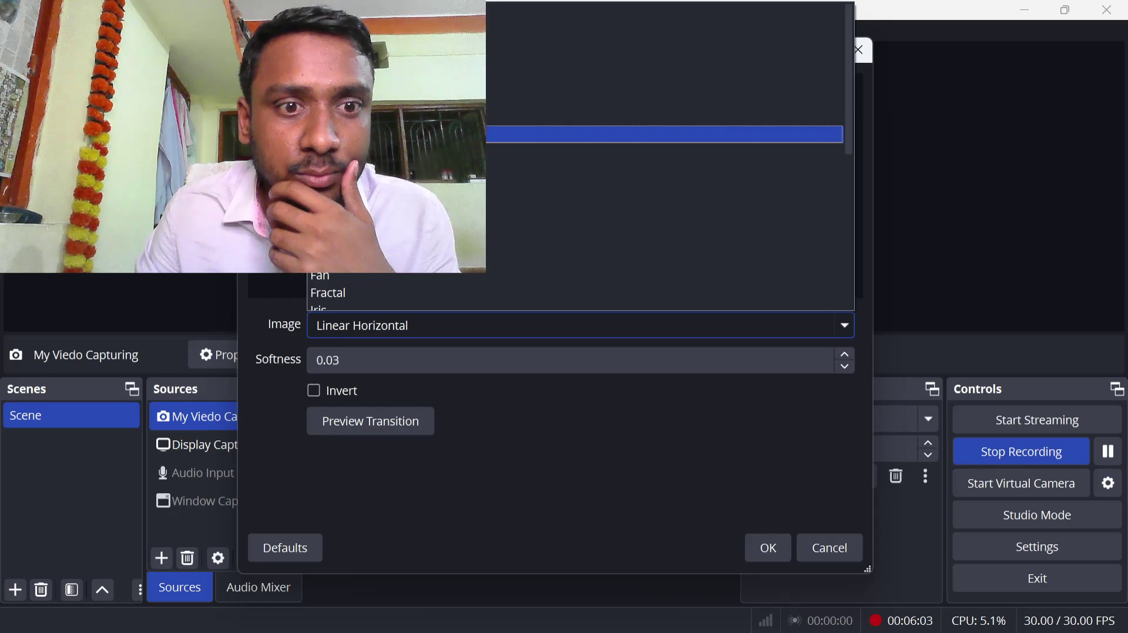
scroll(382, 176, "down", 3)
left_click(382, 169)
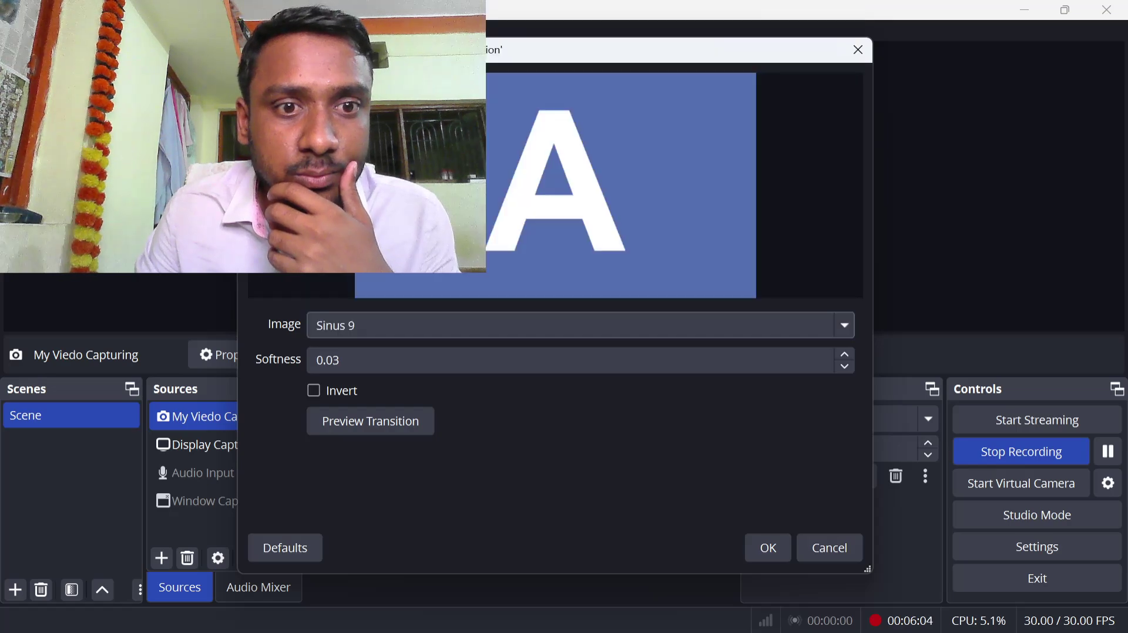
- Set the Luma Wipe transition's image to Box Bottom Left and accept the transition settings
left_click(459, 324)
scroll(647, 147, "up", 3)
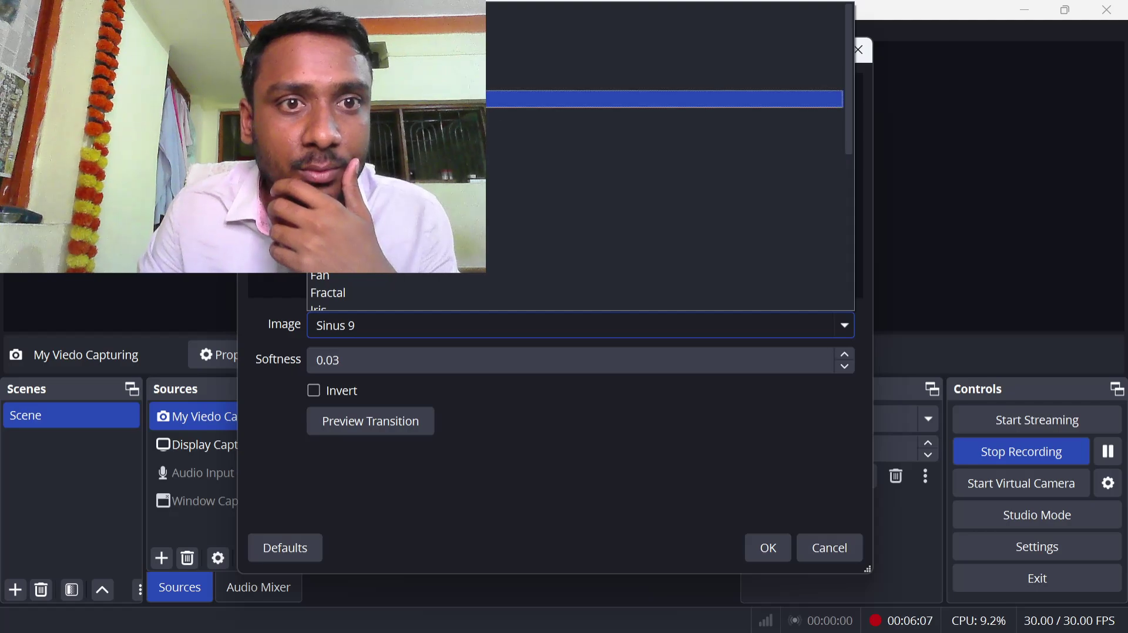
left_click(446, 98)
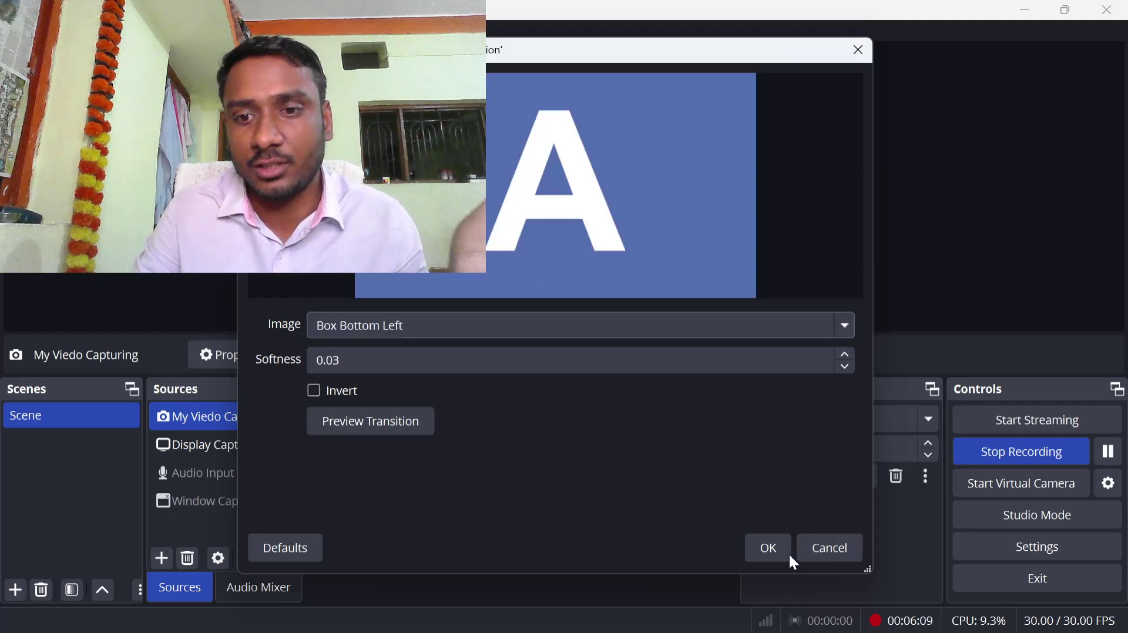
left_click(769, 548)
left_click(446, 182)
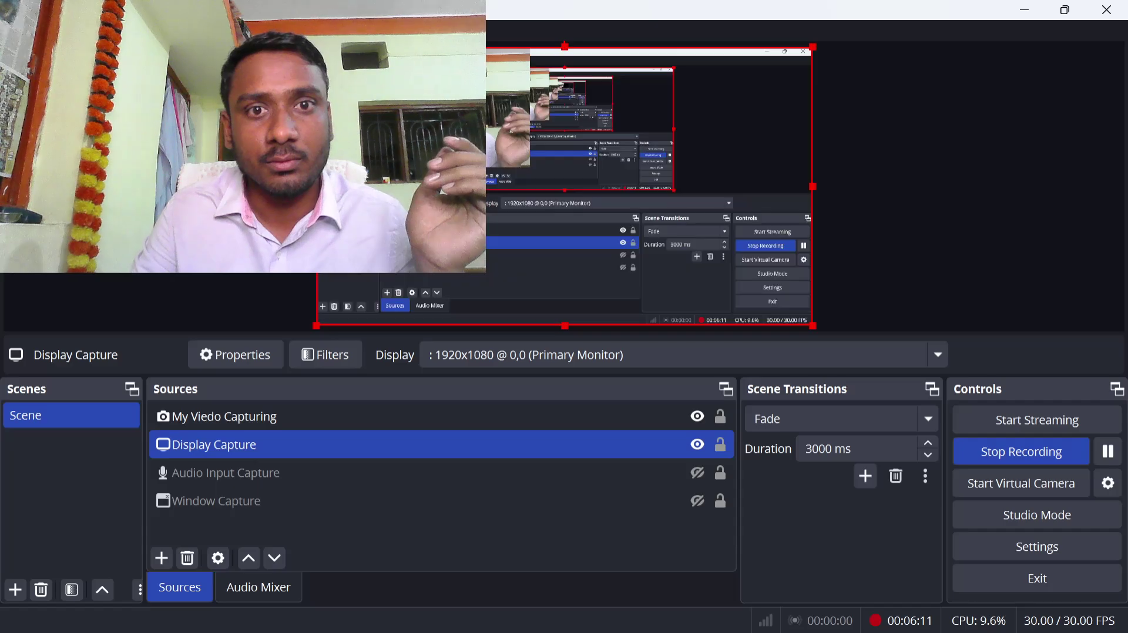
left_click_drag(446, 373, 792, 262)
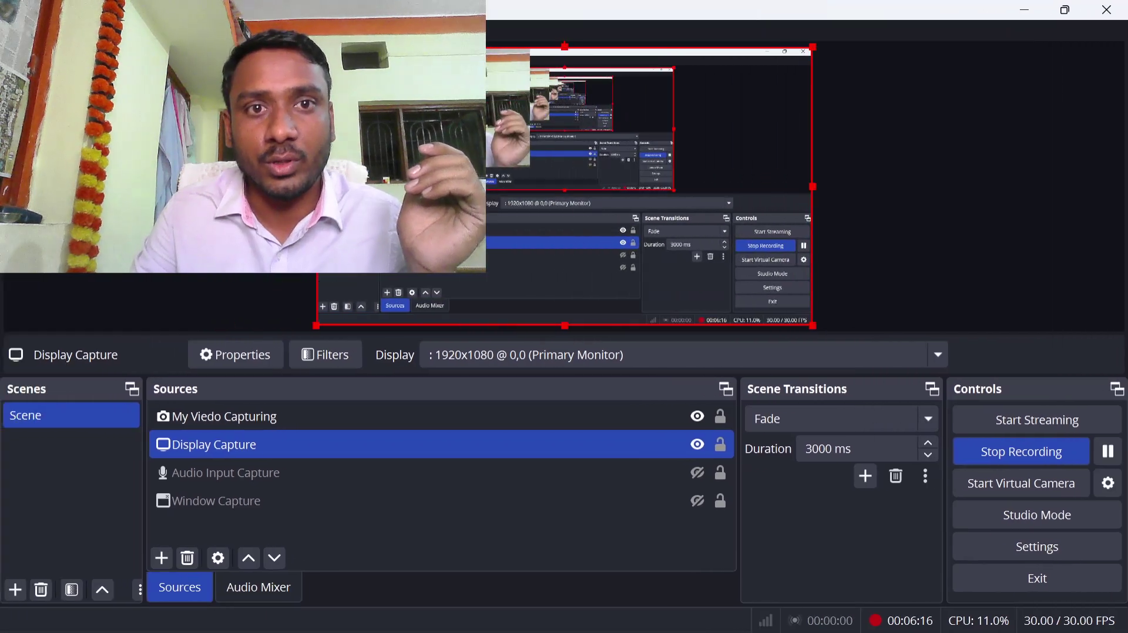
left_click(447, 501)
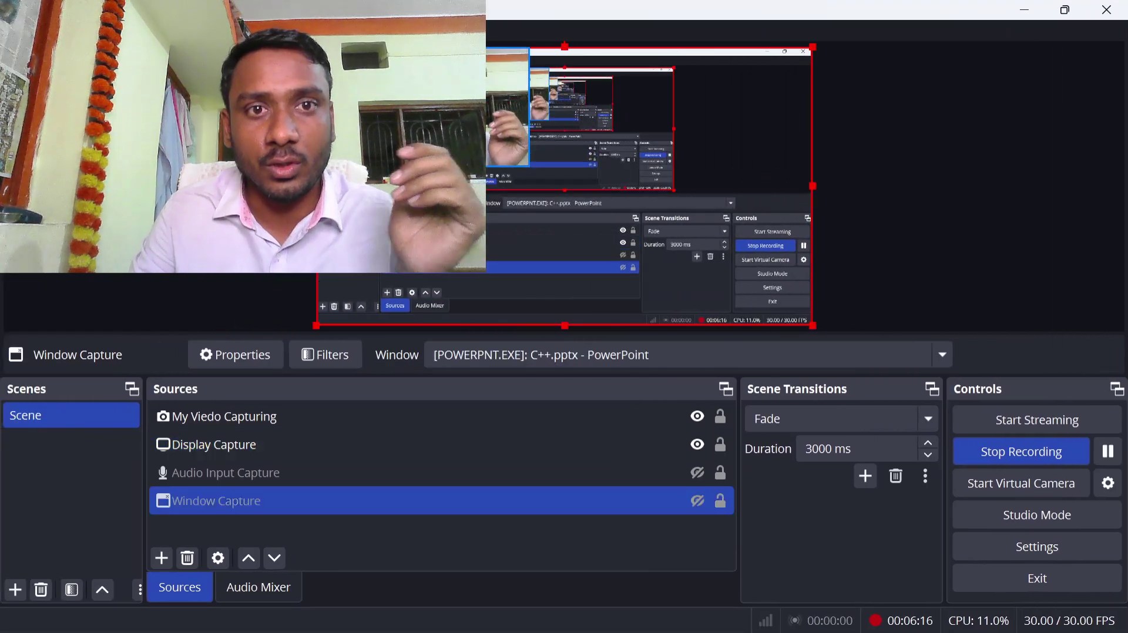
- Review the show and hide transition options of the My Viedo Capturing source and save a screenshot of that source
left_click(452, 415)
right_click(452, 416)
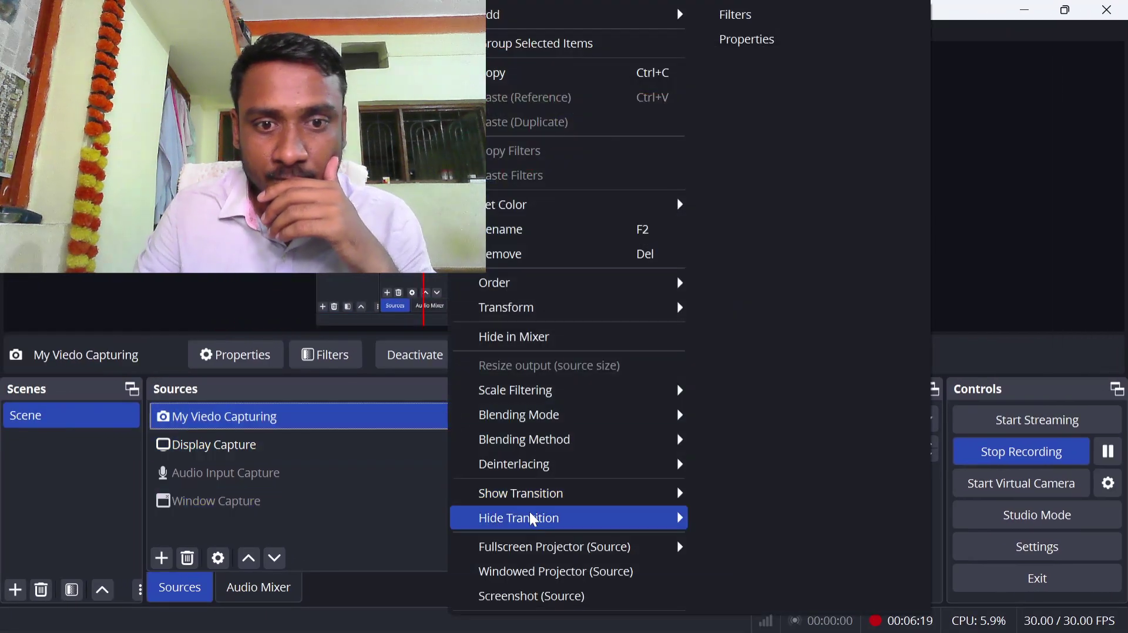
mouse_move(535, 523)
mouse_move(538, 498)
left_click(729, 505)
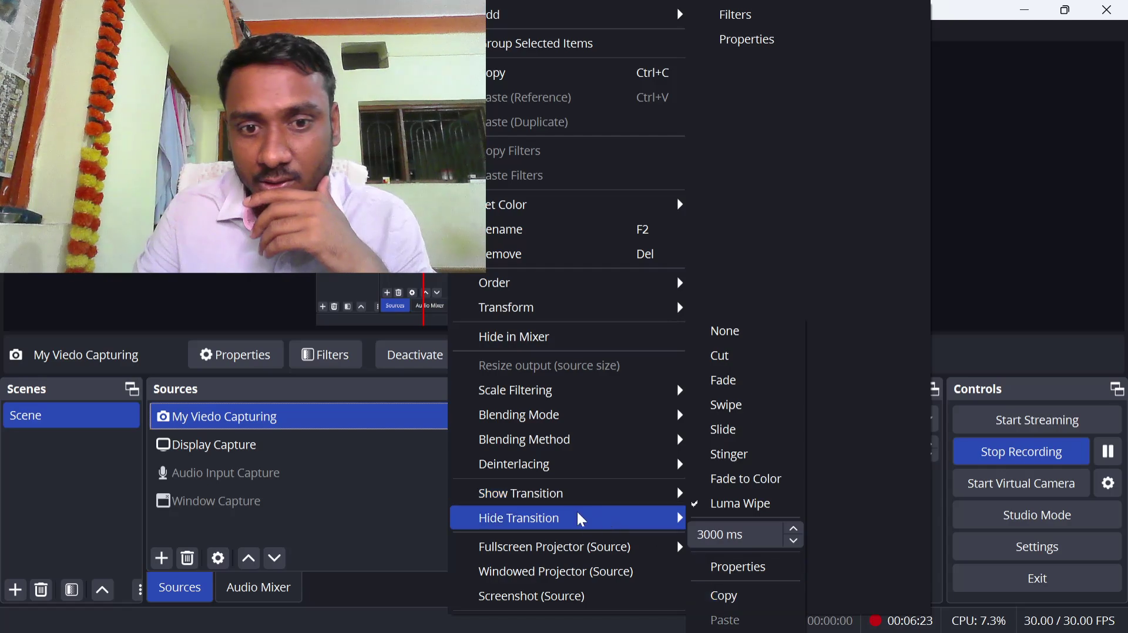
mouse_move(569, 519)
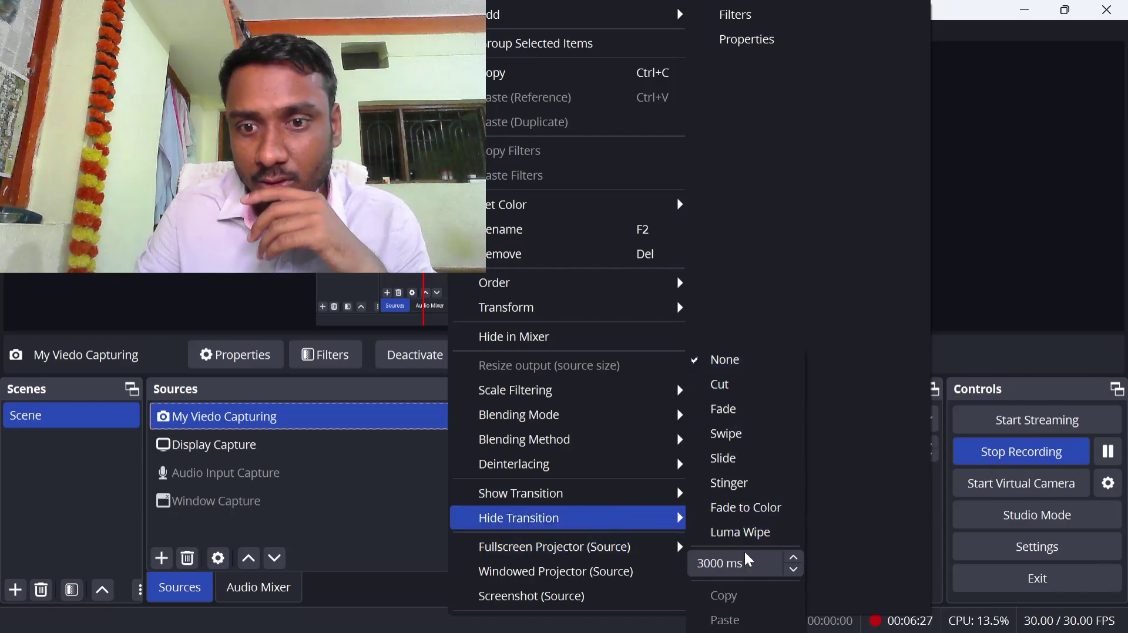
mouse_move(595, 555)
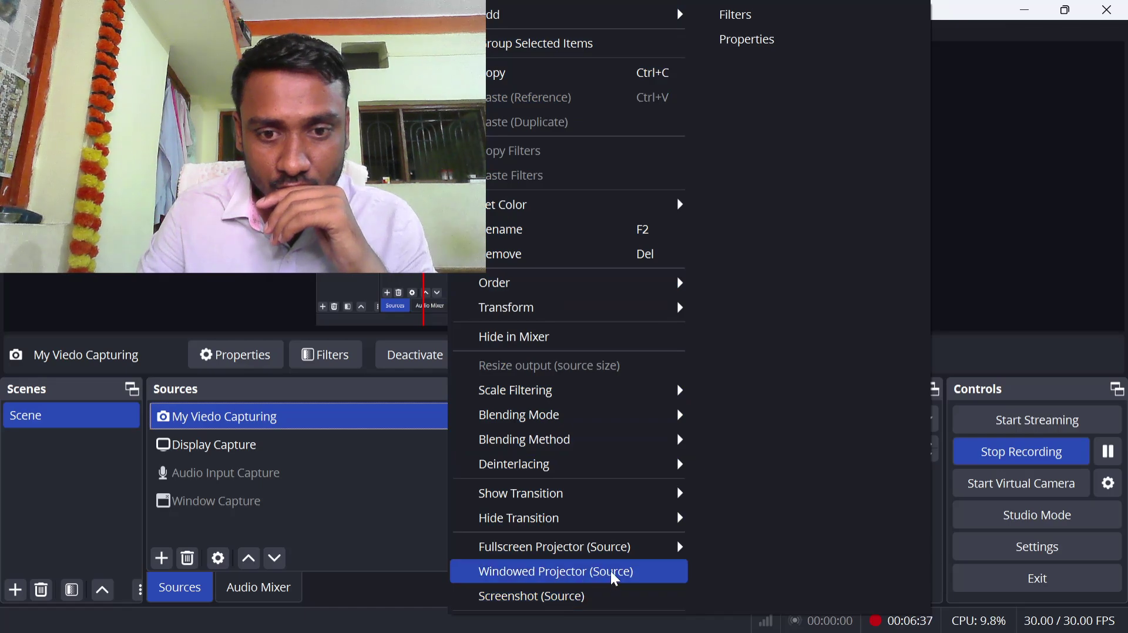
left_click(615, 604)
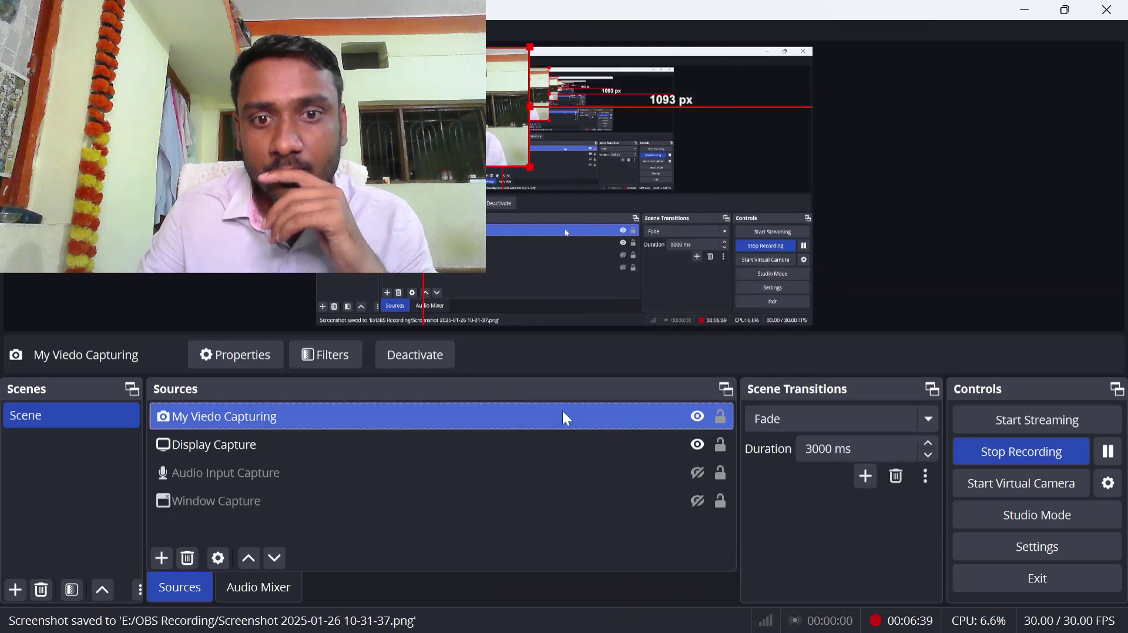
right_click(480, 427)
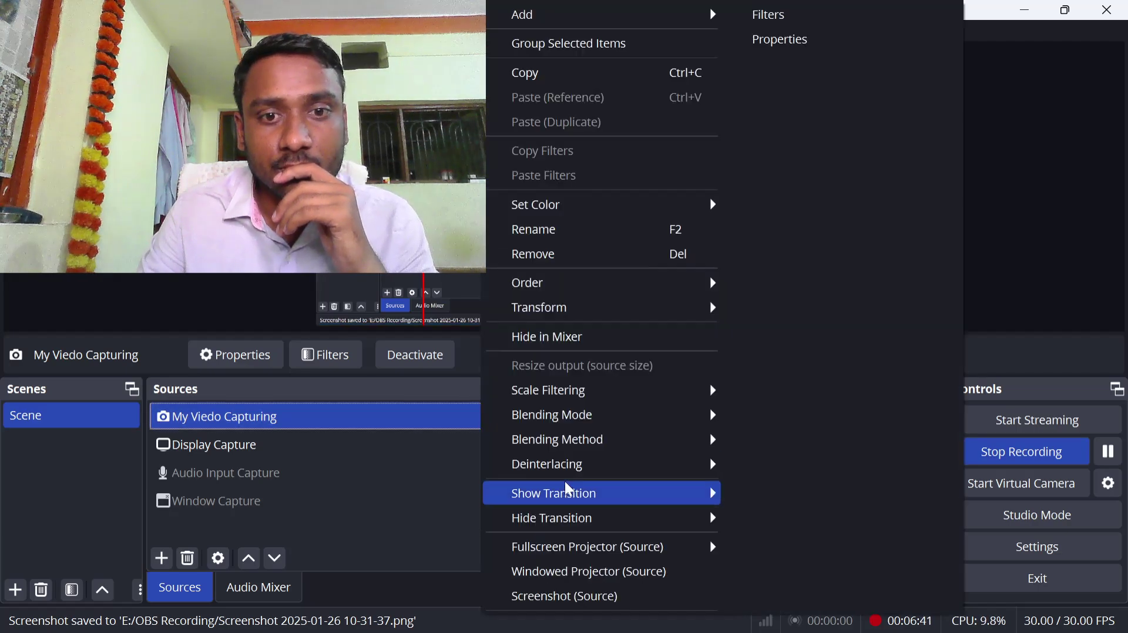
left_click(746, 16)
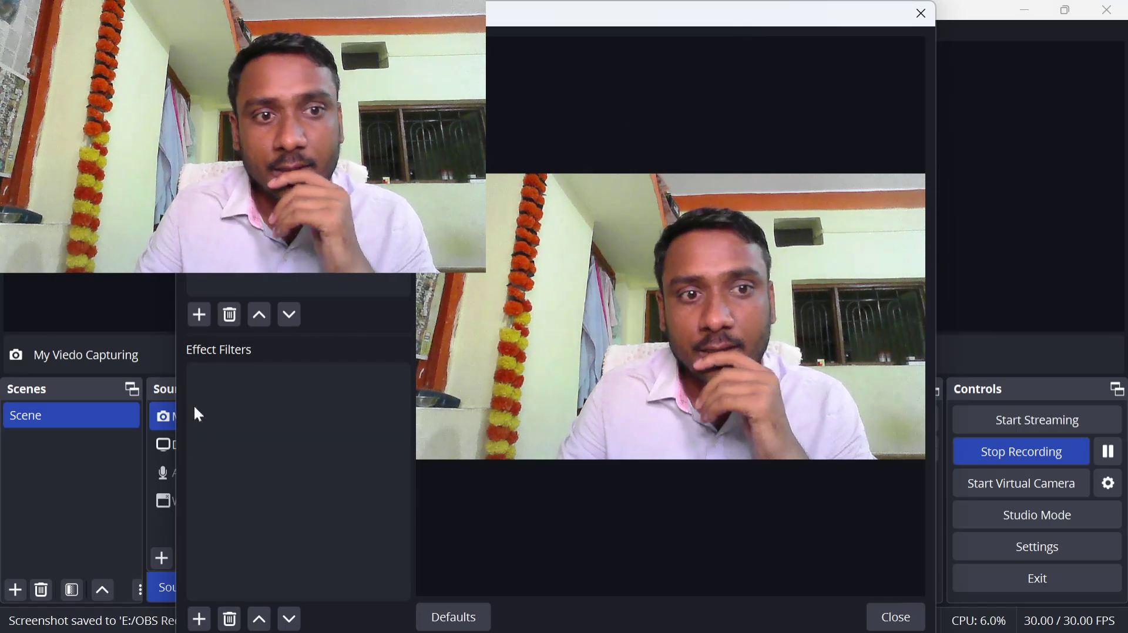
left_click(200, 616)
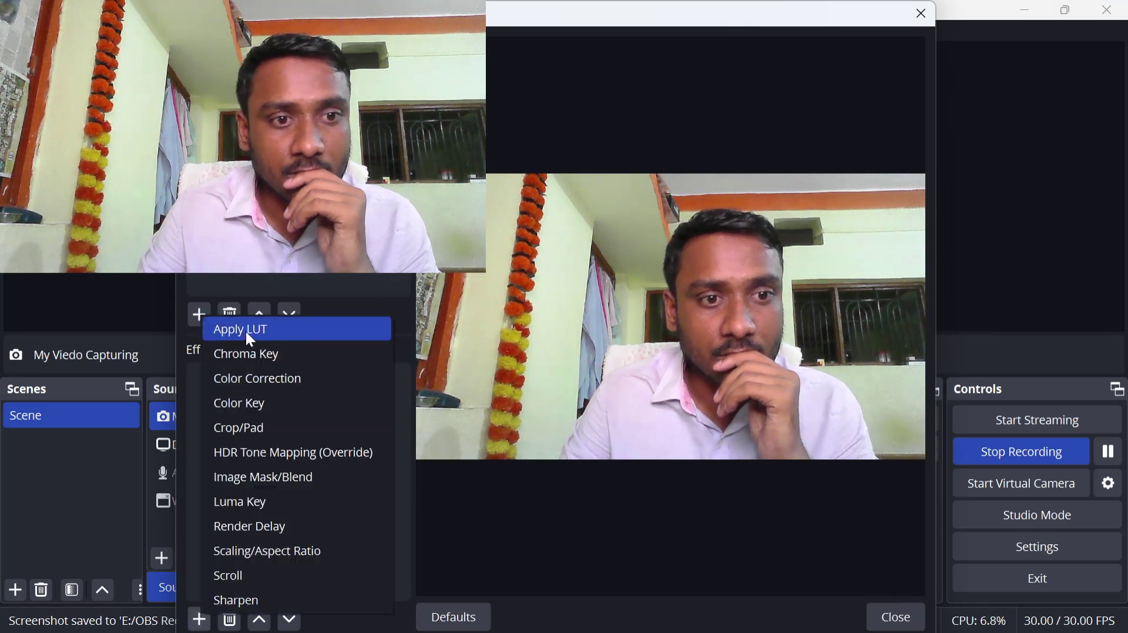
left_click(272, 501)
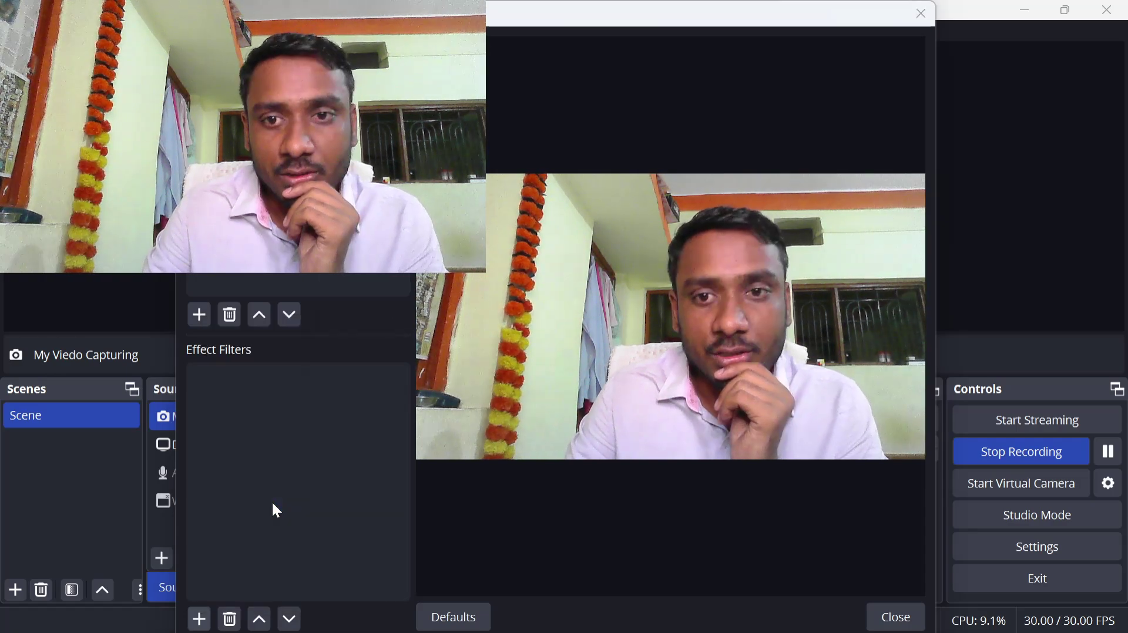
left_click(594, 363)
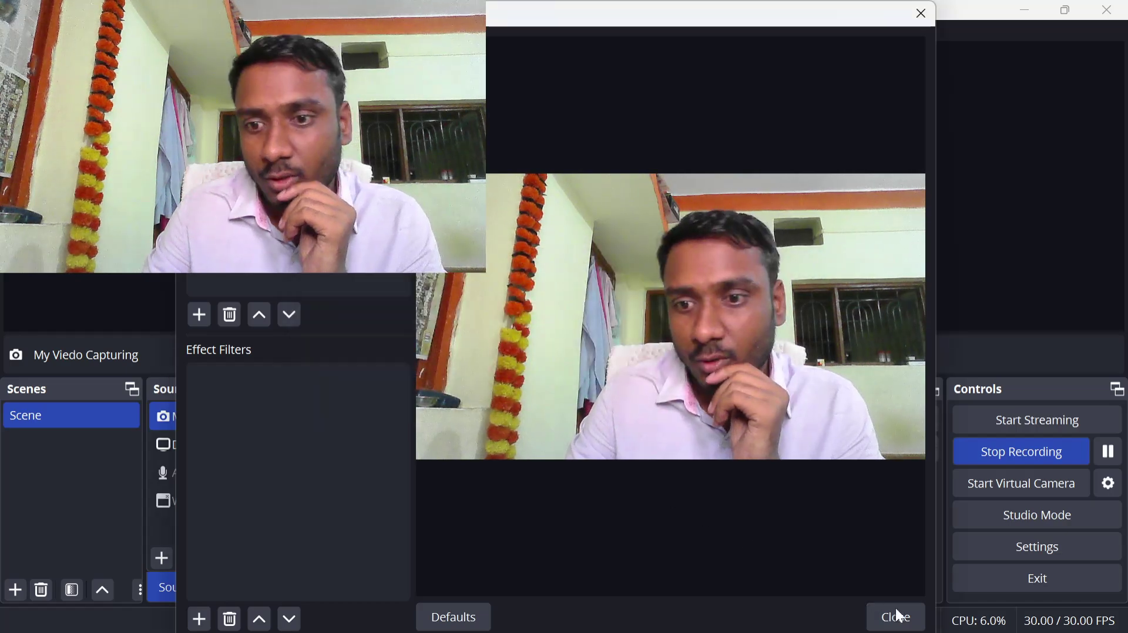
left_click(893, 616)
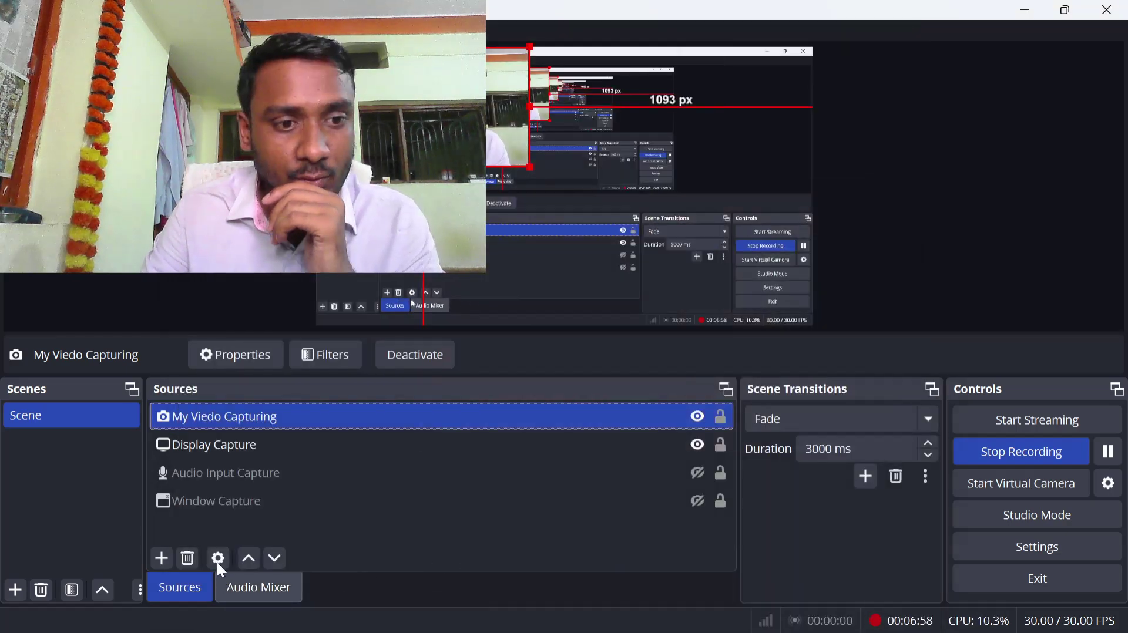
- Review the transform settings of the My Viedo Capturing source and close them without edits
right_click(315, 418)
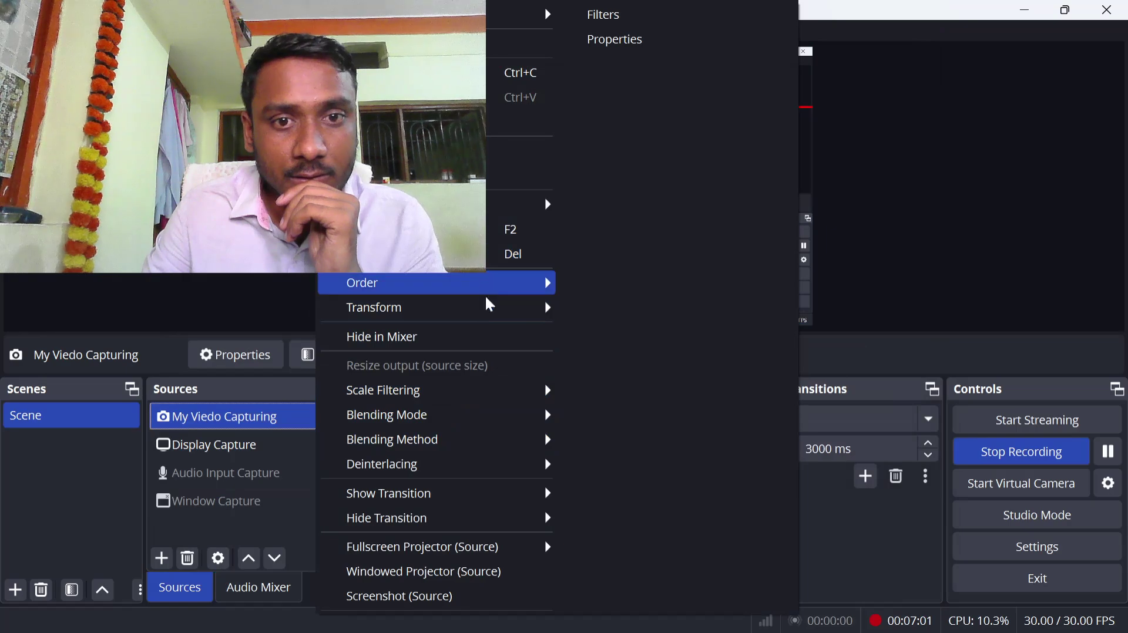
mouse_move(484, 304)
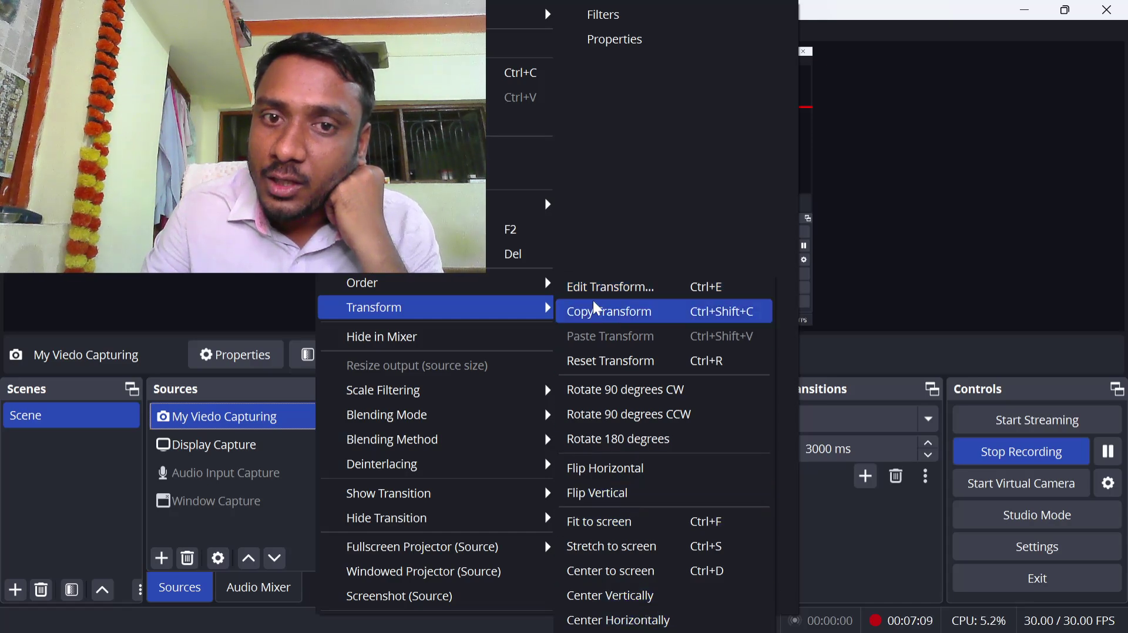
left_click(602, 286)
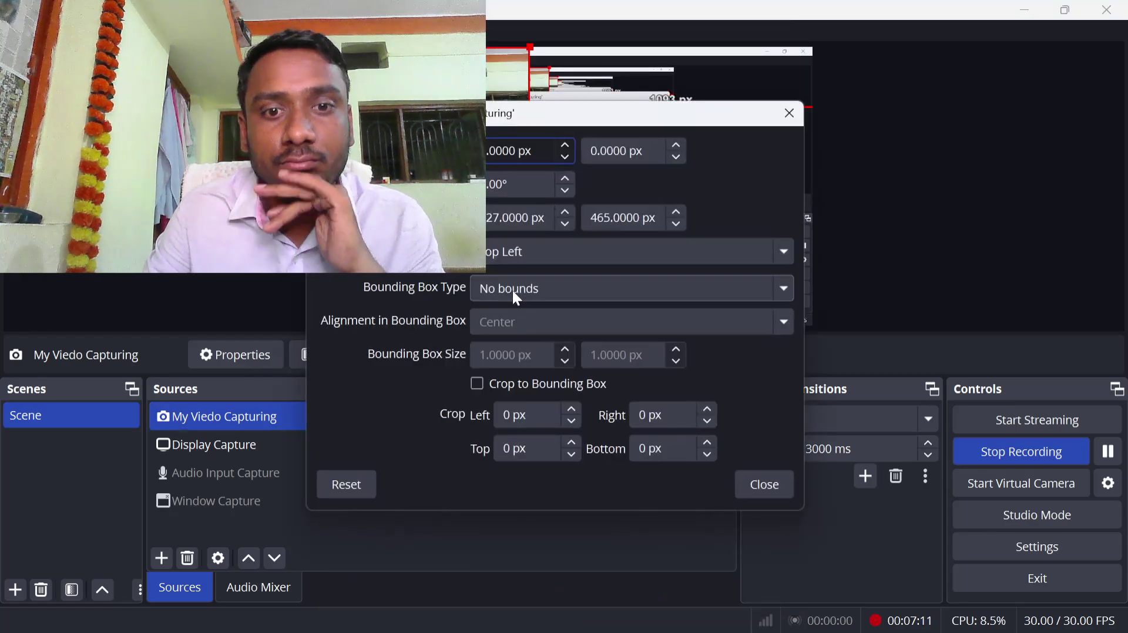
left_click(761, 486)
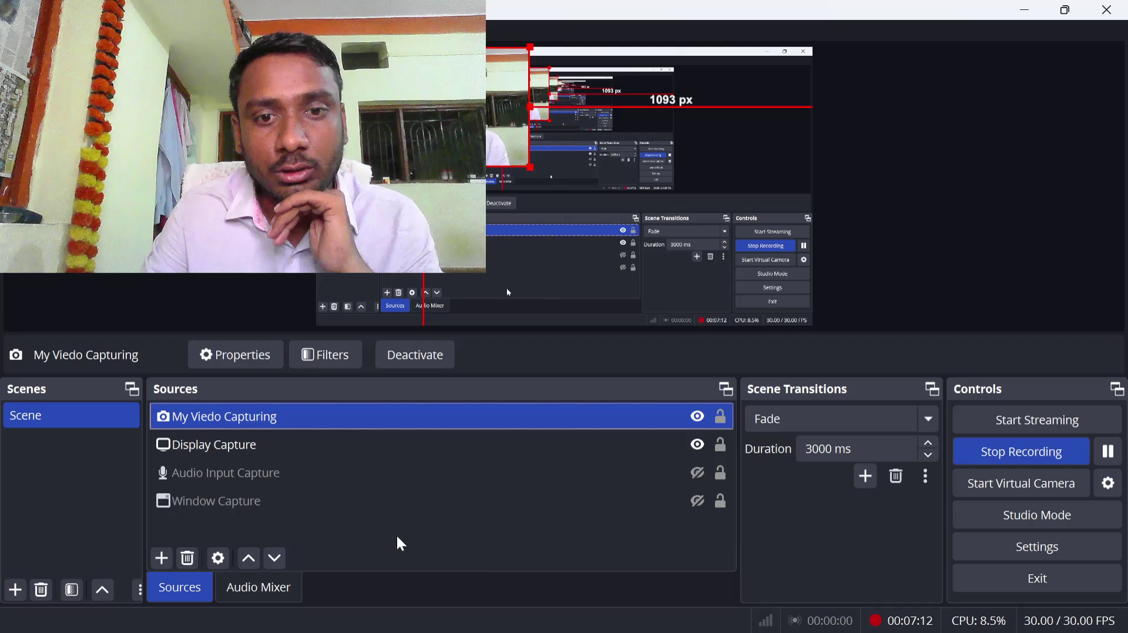
- Examine the capture device properties and the filters of the My Viedo Capturing source, leaving both unchanged
right_click(336, 410)
left_click(244, 321)
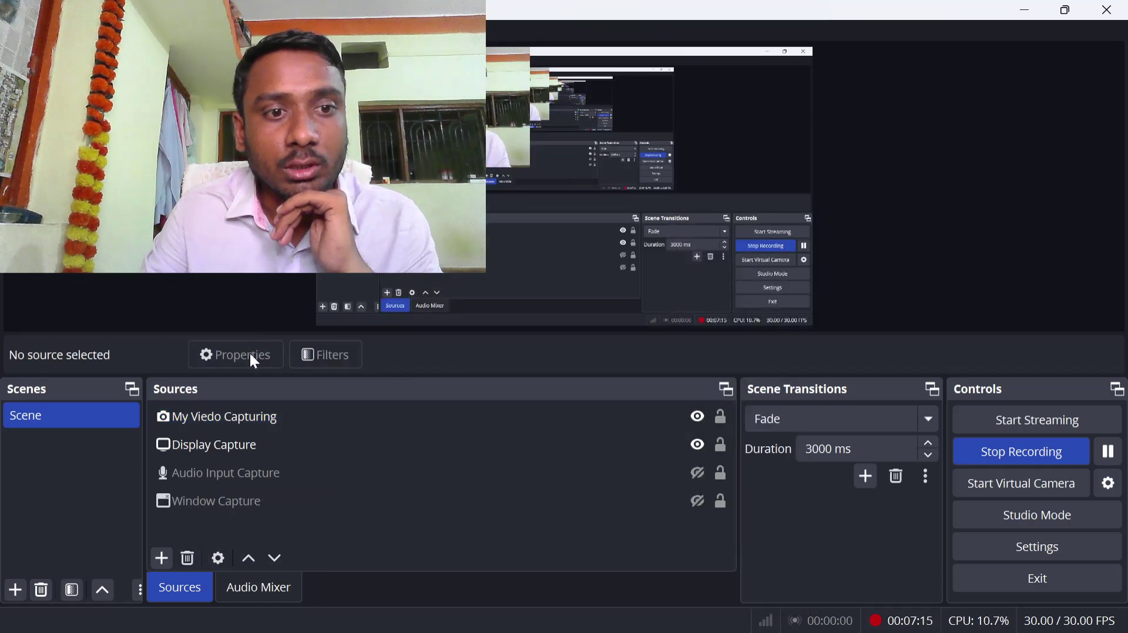
left_click(242, 417)
left_click(253, 355)
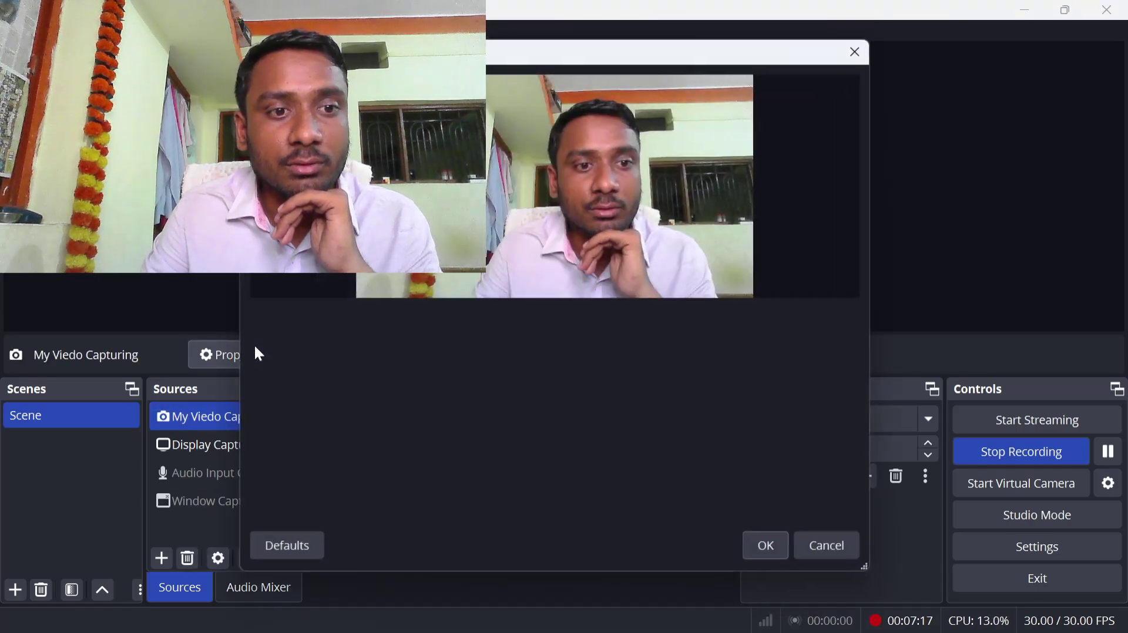
scroll(627, 400, "down", 2)
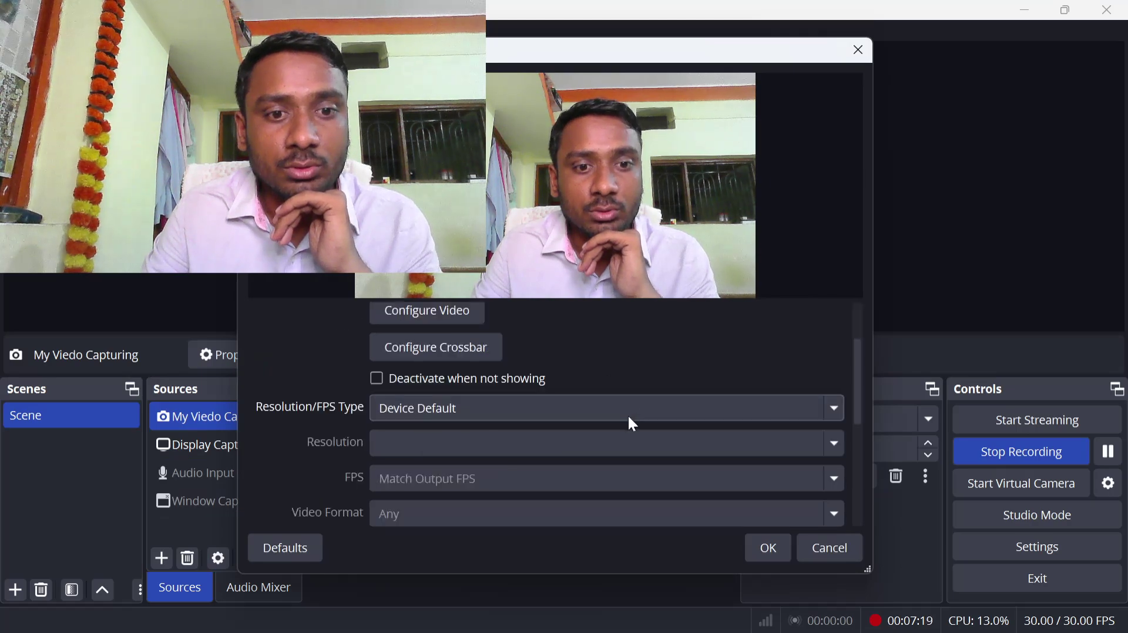
scroll(587, 428, "up", 2)
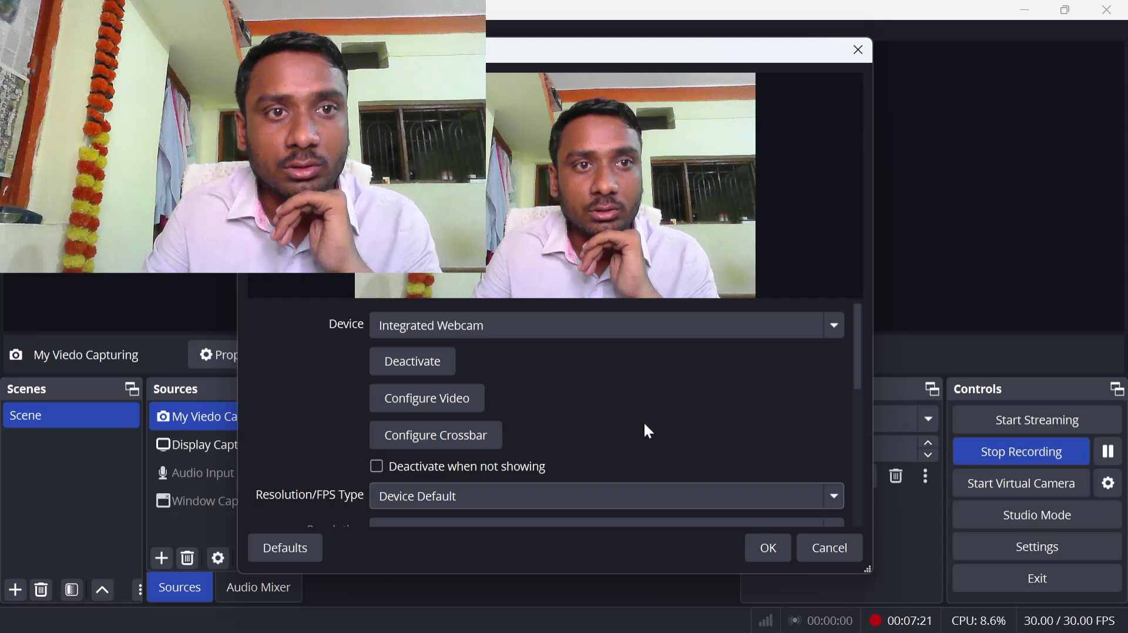
left_click(846, 548)
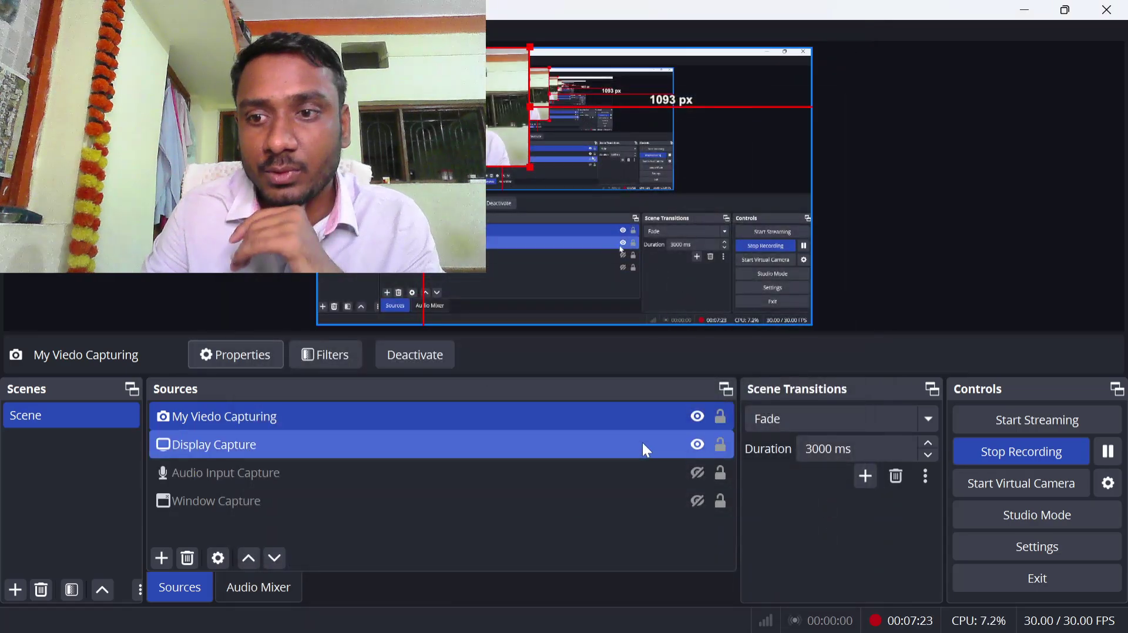
left_click(321, 356)
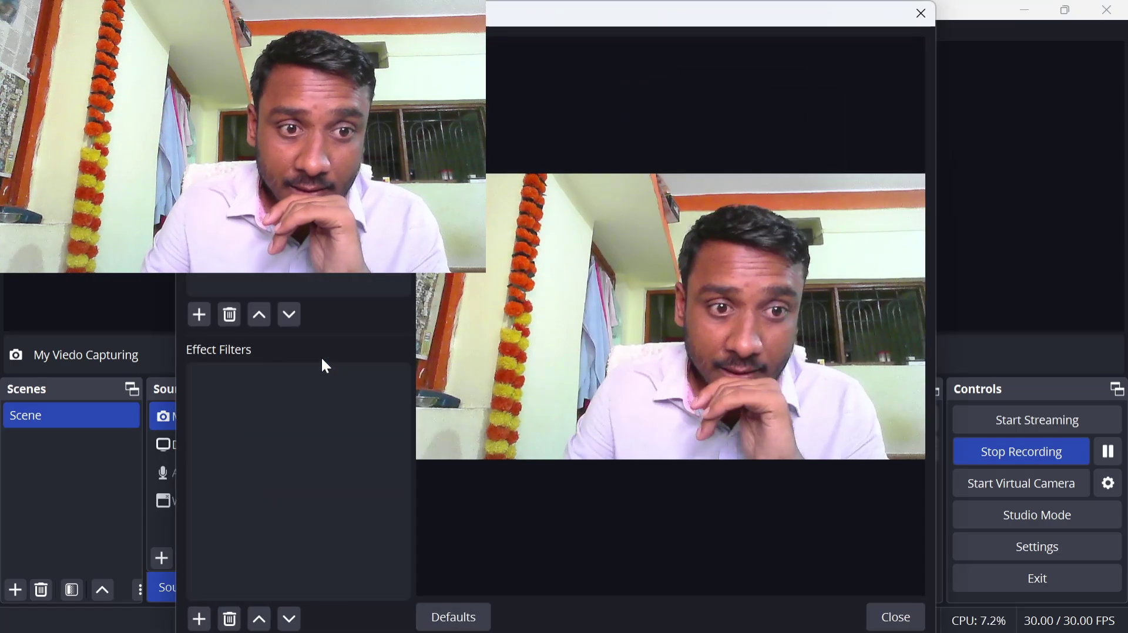
left_click(892, 615)
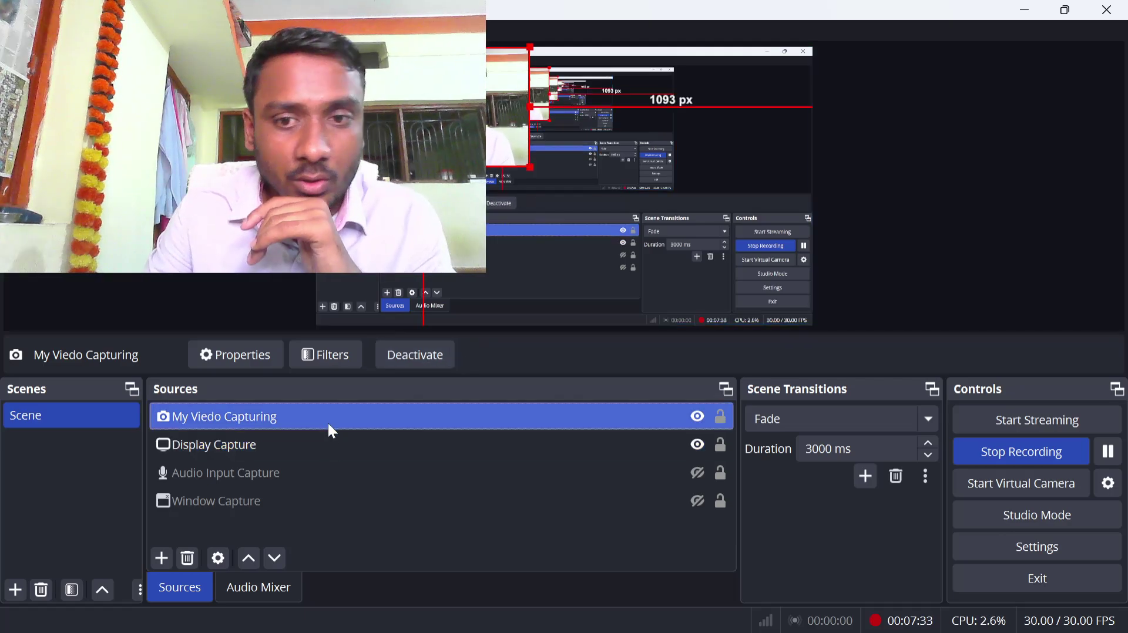
- Set the deinterlacing of the My Viedo Capturing source to Retro
right_click(329, 425)
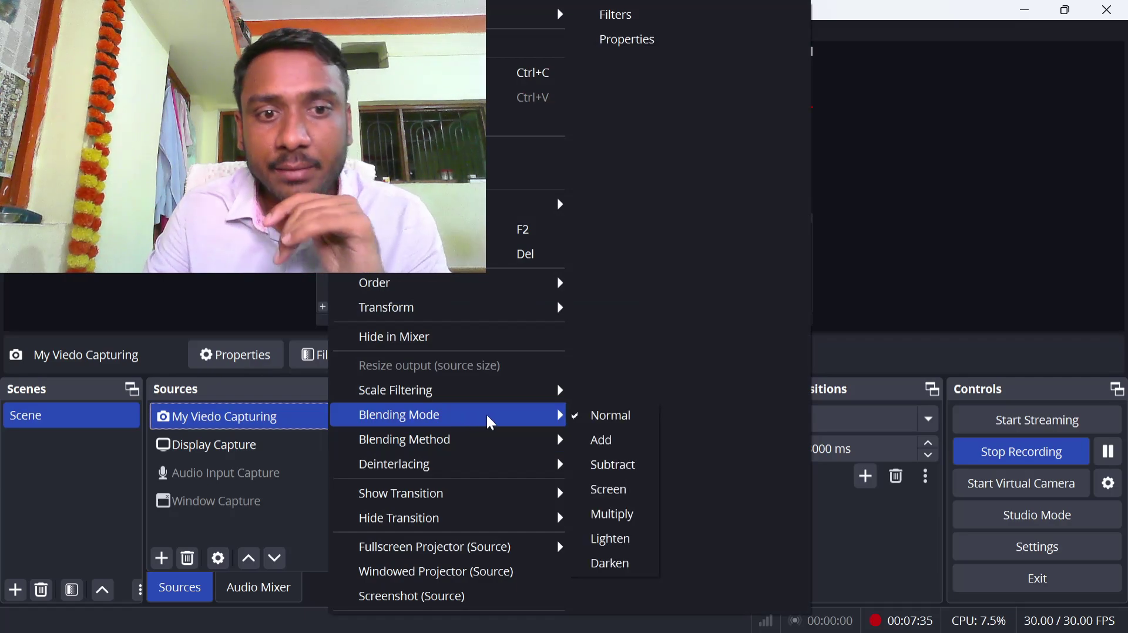
mouse_move(509, 472)
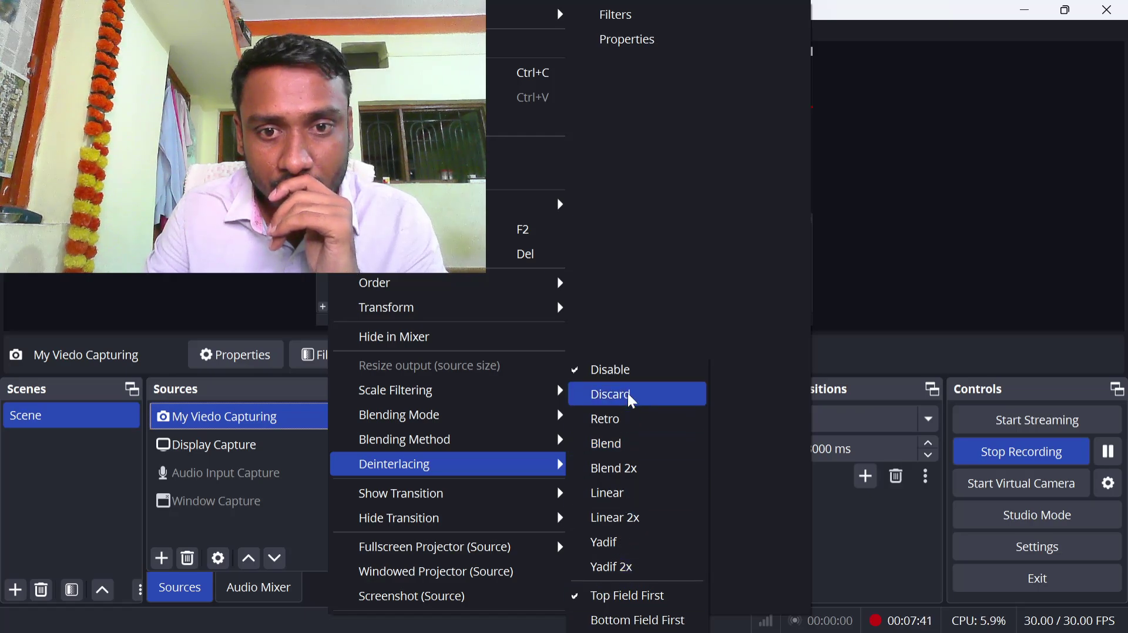
left_click(629, 419)
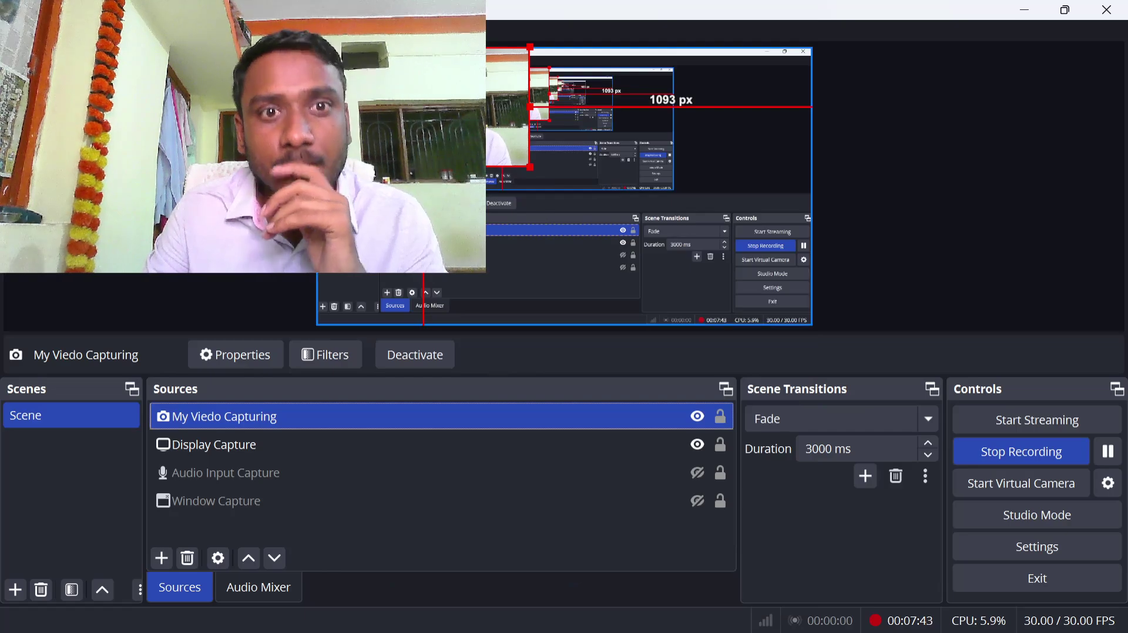
left_click(547, 229)
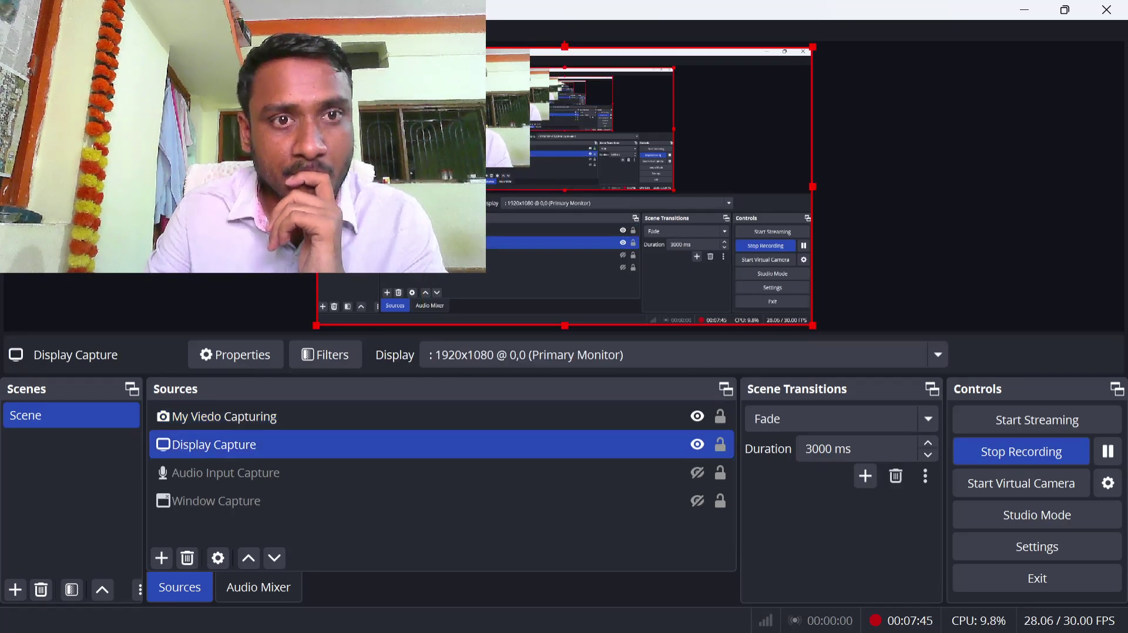
left_click(412, 117)
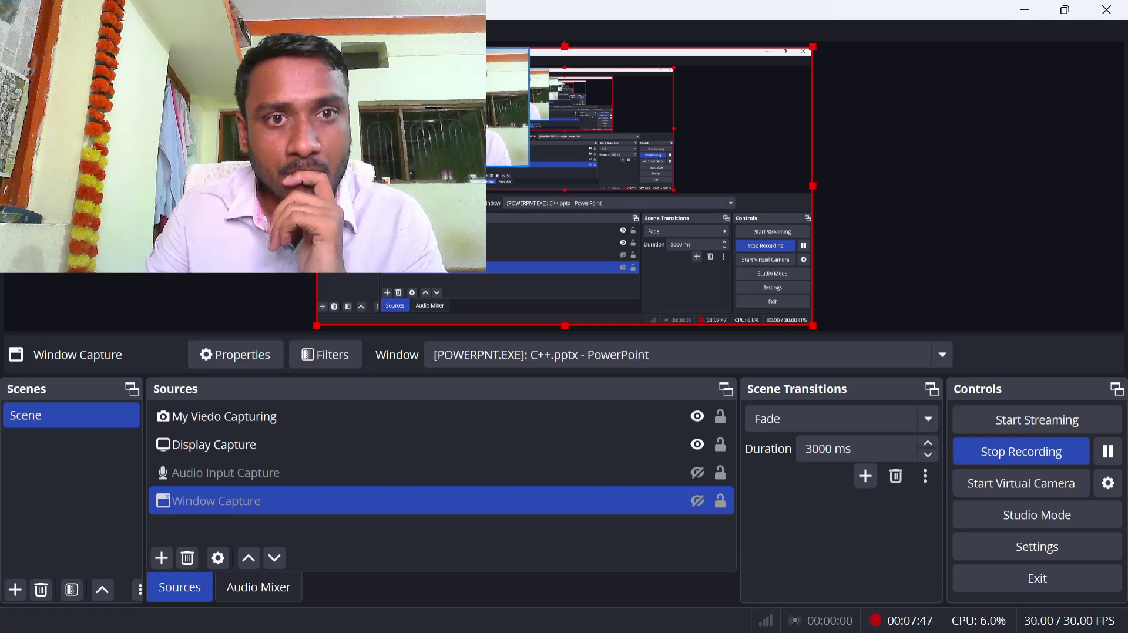
left_click(526, 163)
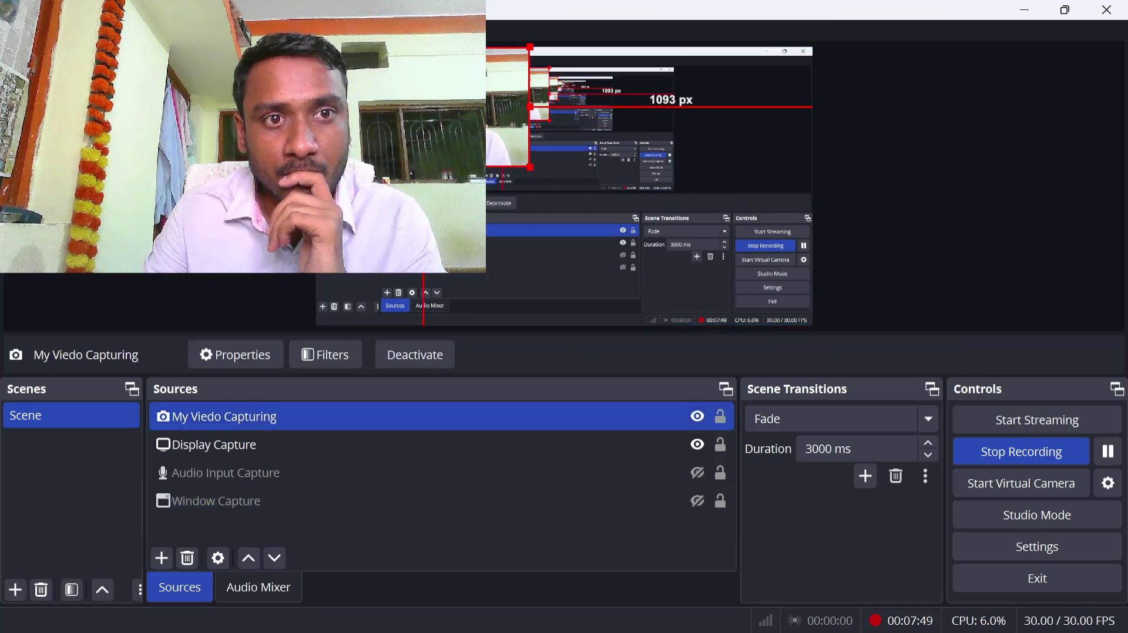
mouse_move(316, 167)
left_mouse_down()
mouse_move(349, 148)
mouse_move(316, 166)
left_mouse_up()
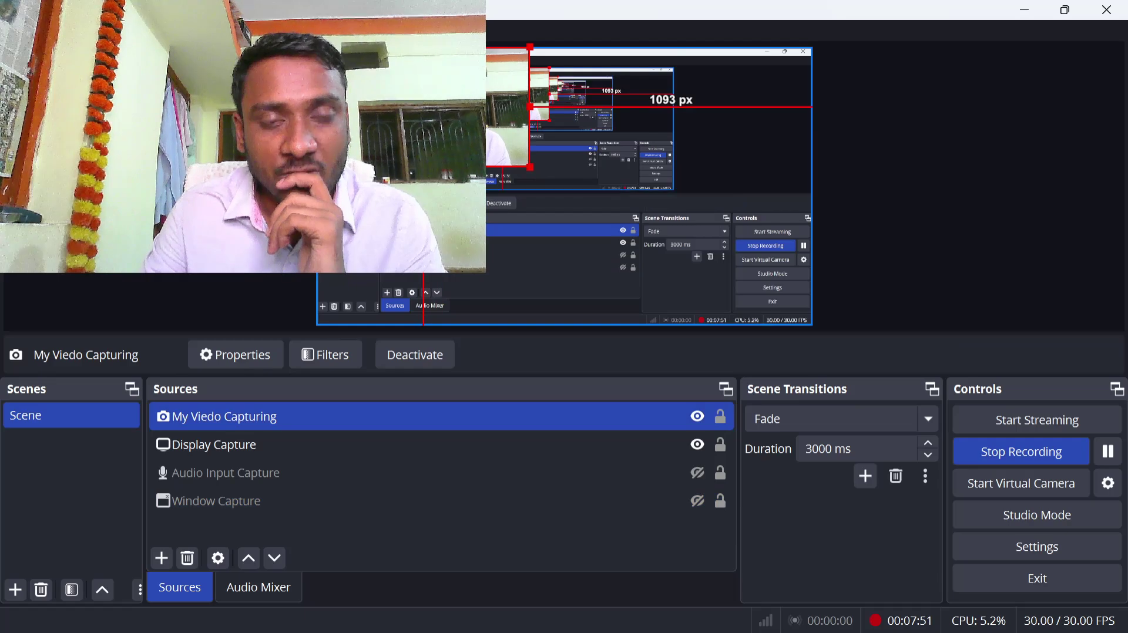
left_click(419, 259)
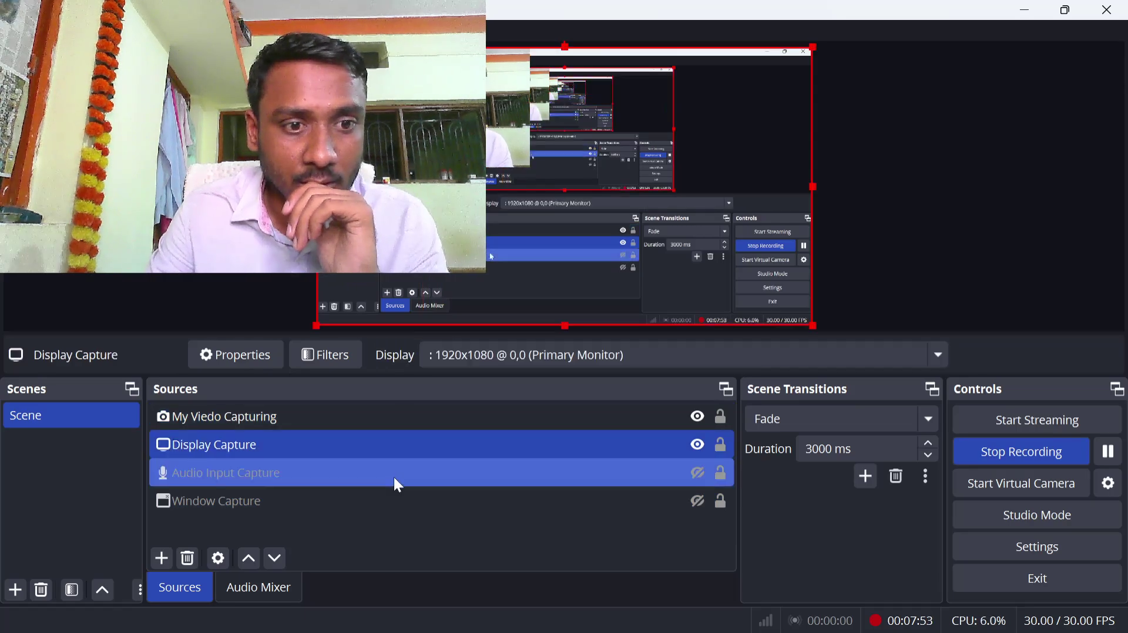
- Browse the image options of the Luma Wipe show transition on My Viedo Capturing and preview it with Box Bottom Left
left_click(392, 415)
right_click(392, 414)
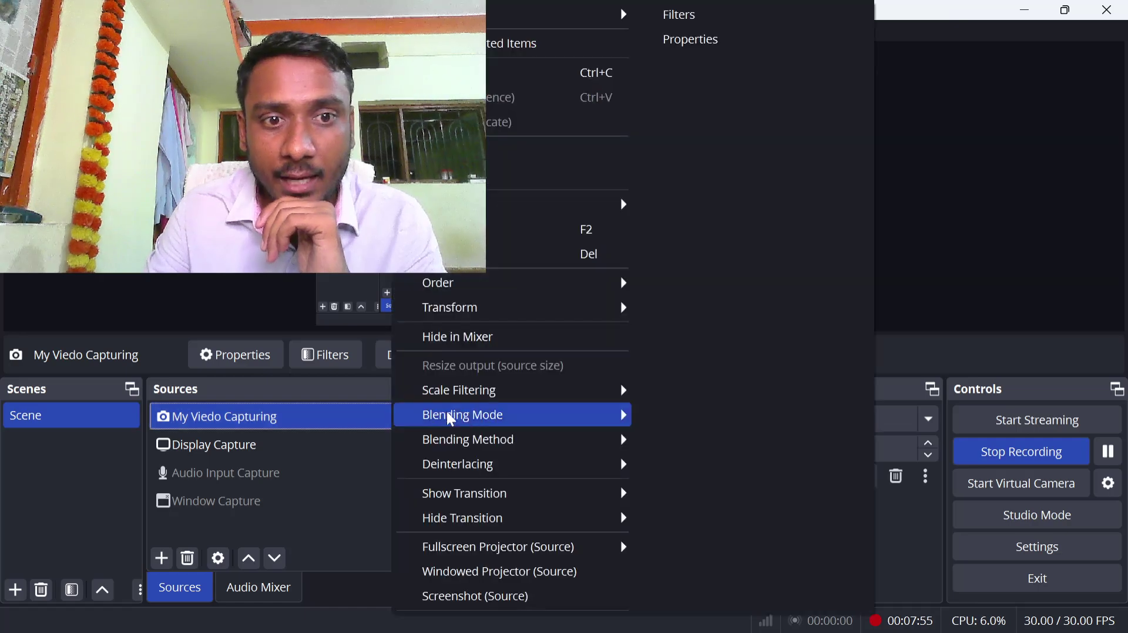
mouse_move(576, 492)
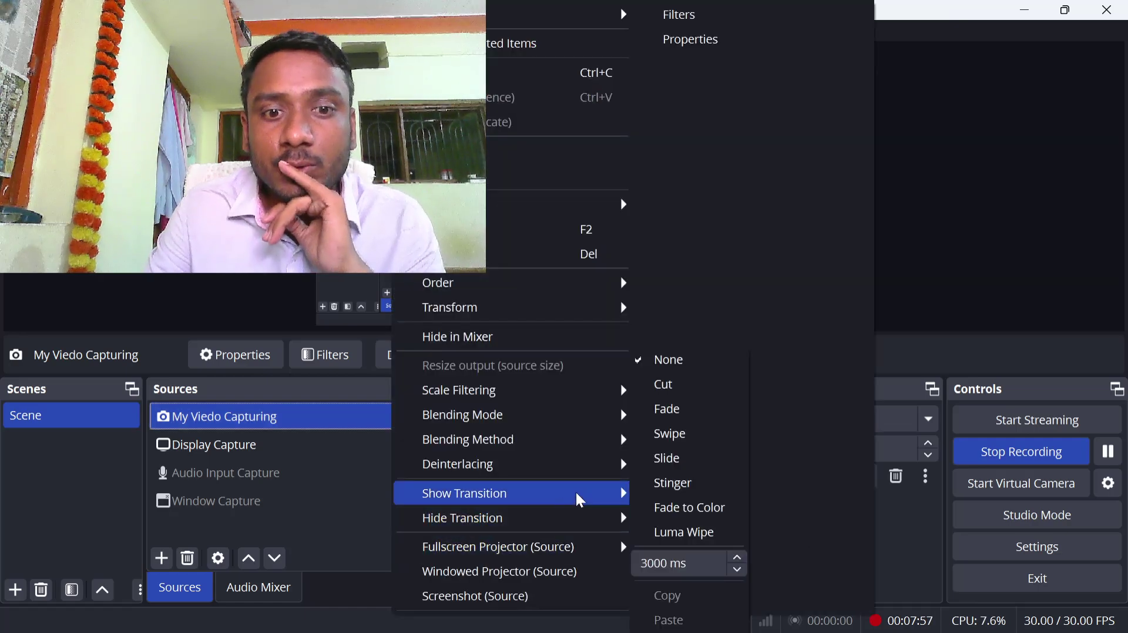
left_click(666, 570)
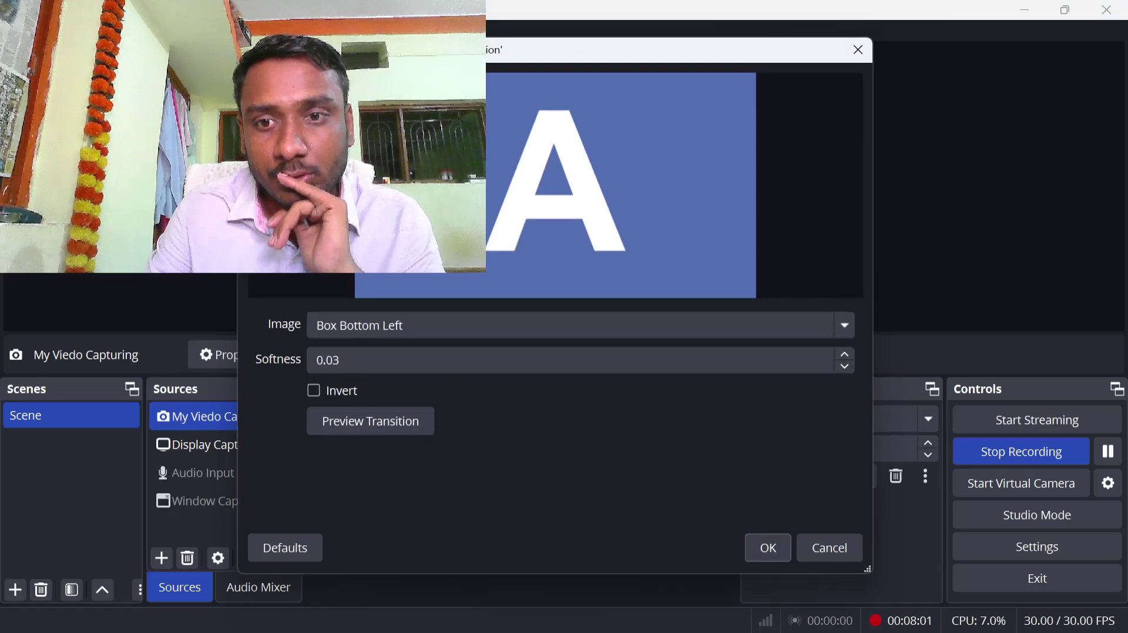
left_click(845, 326)
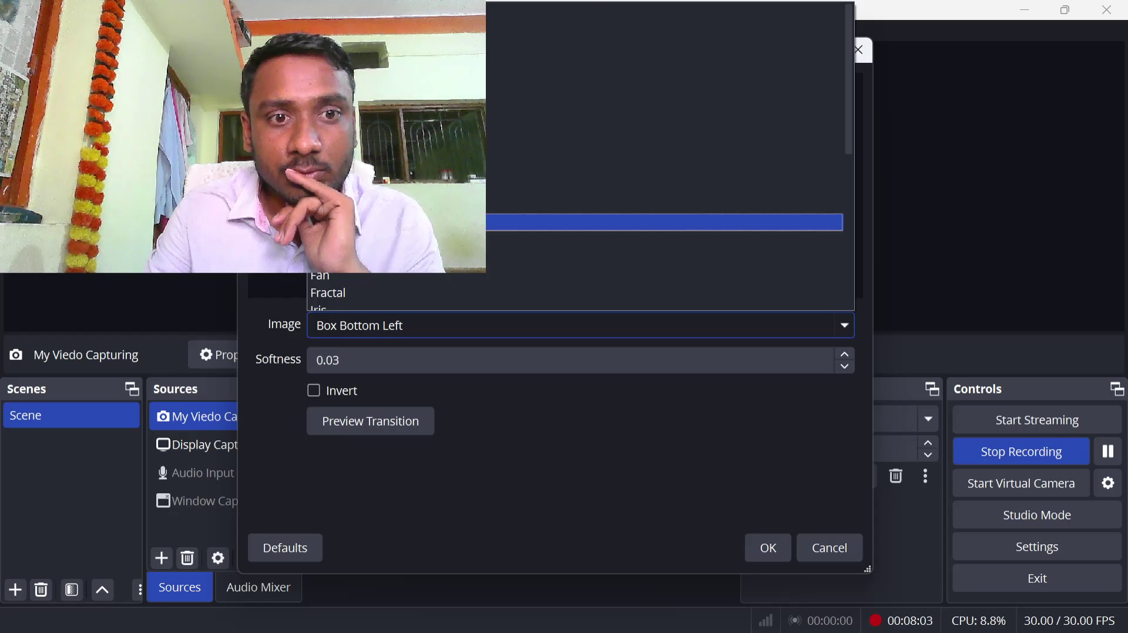
scroll(464, 238, "down", 6)
scroll(464, 256, "up", 6)
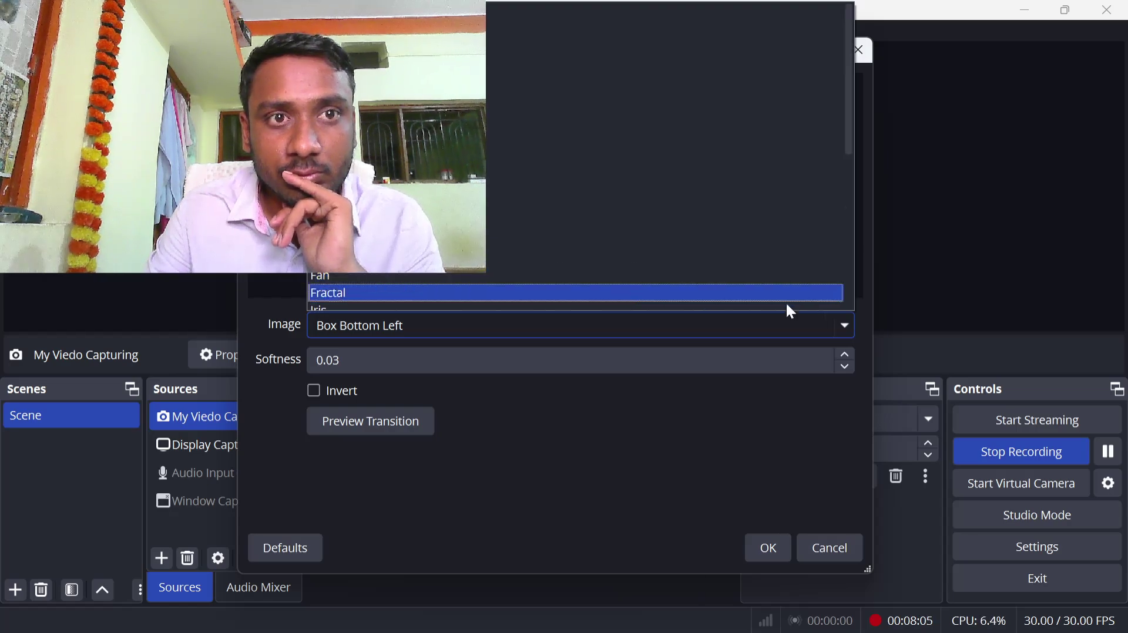
scroll(787, 303, "down", 10)
left_click(821, 464)
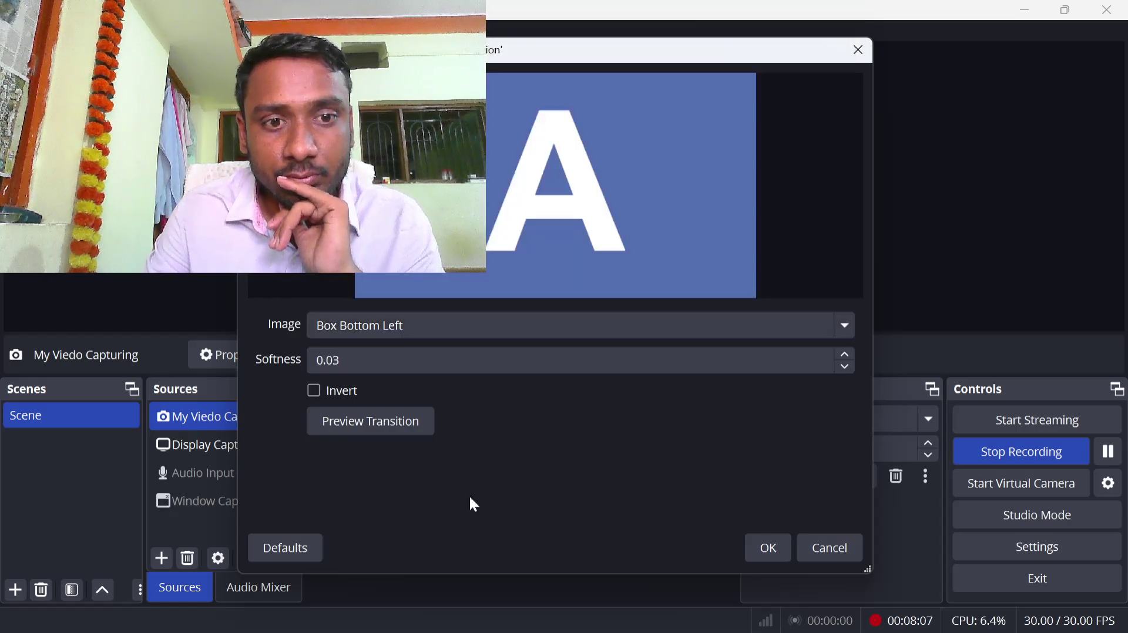
left_click(349, 432)
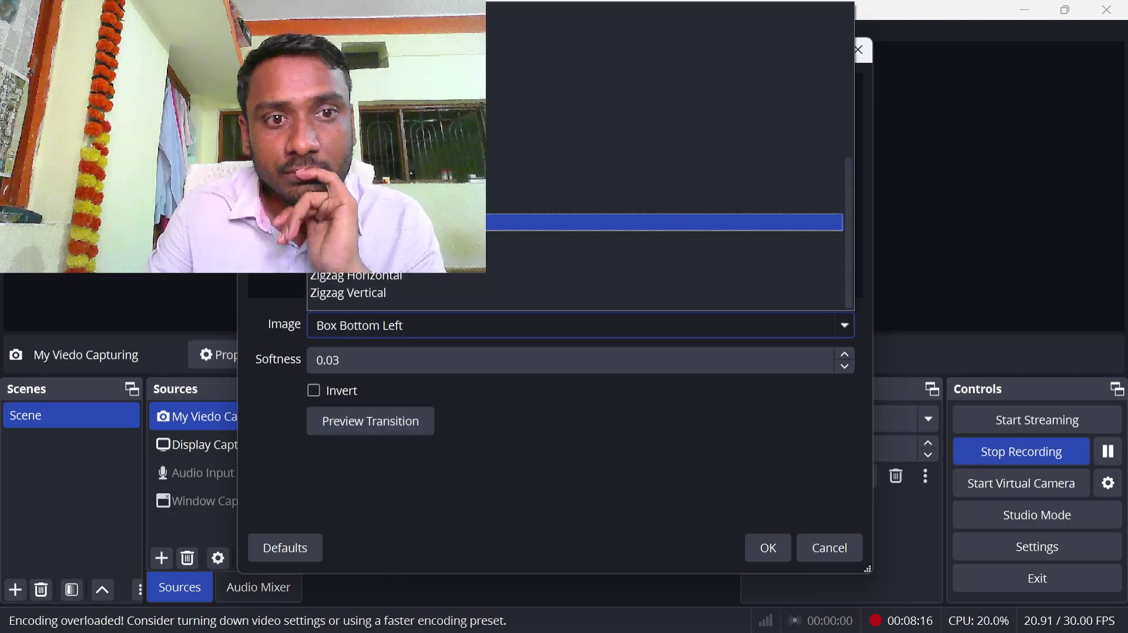
- Try the Sinus 9 image for the Luma Wipe show transition, preview it, and discard the change
key("Return")
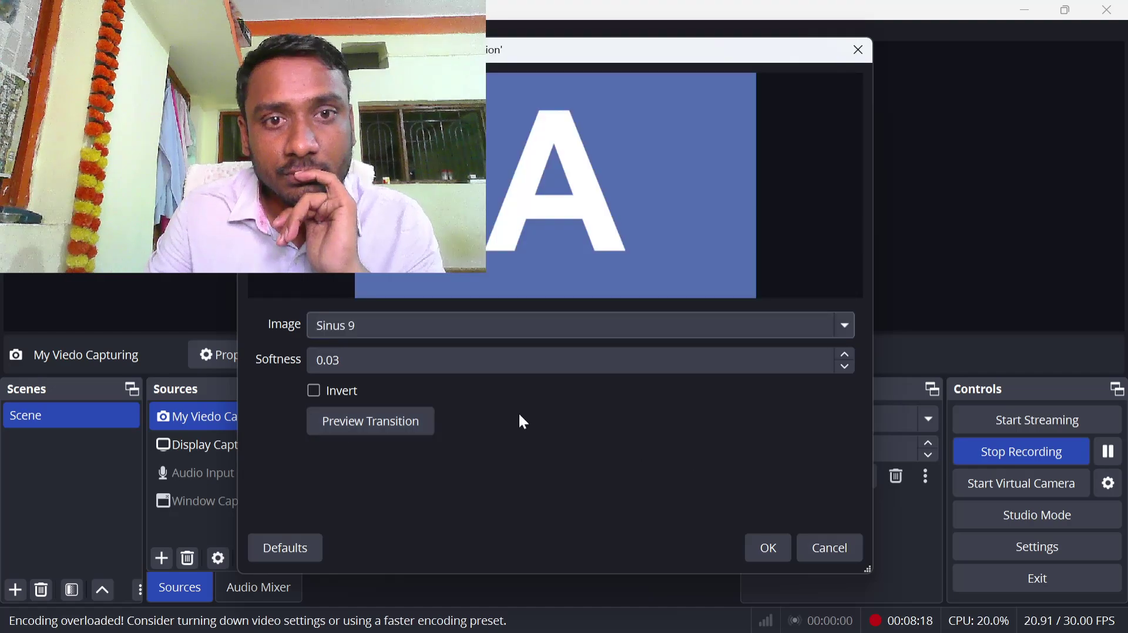
left_click(360, 422)
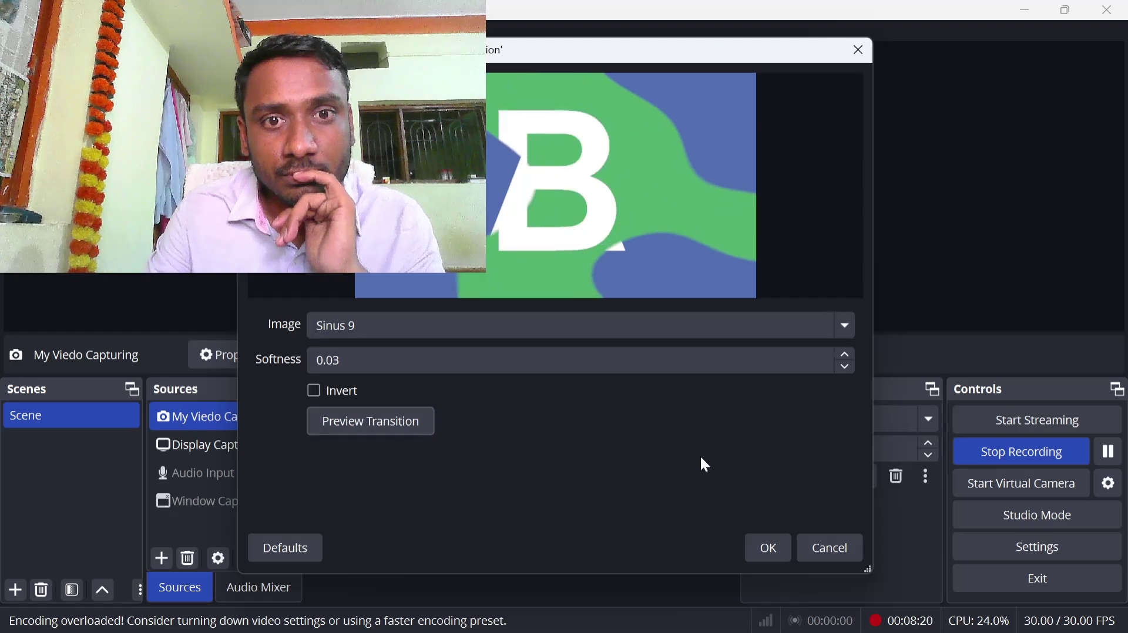
left_click(823, 547)
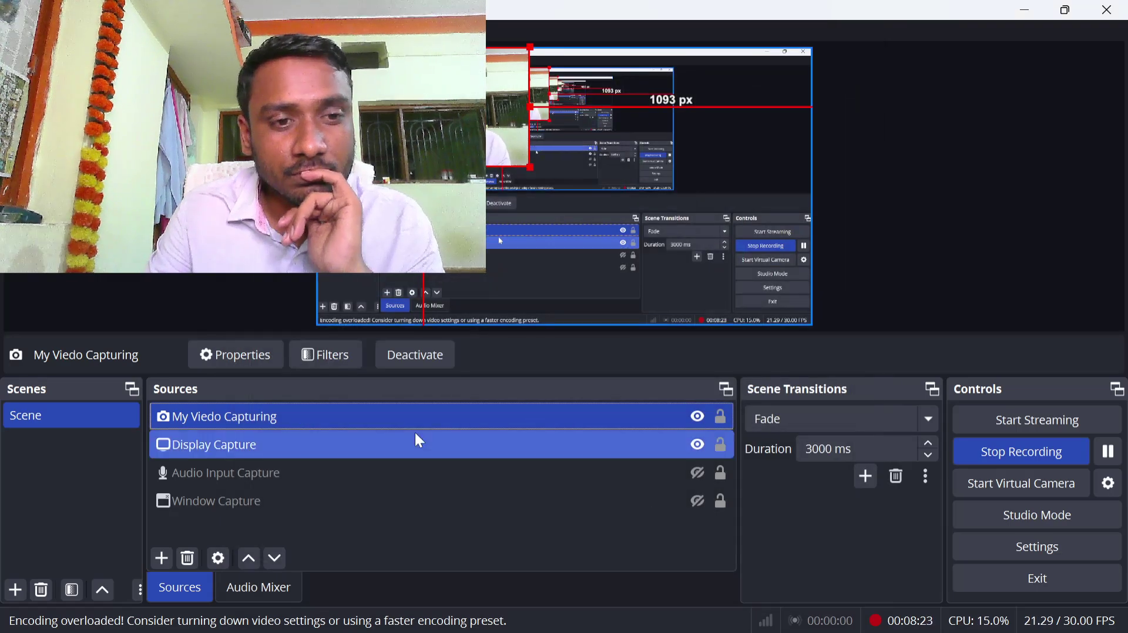
- Examine the device, resolution, color, buffering and audio output properties of the My Viedo Capturing source without changing them
right_click(464, 414)
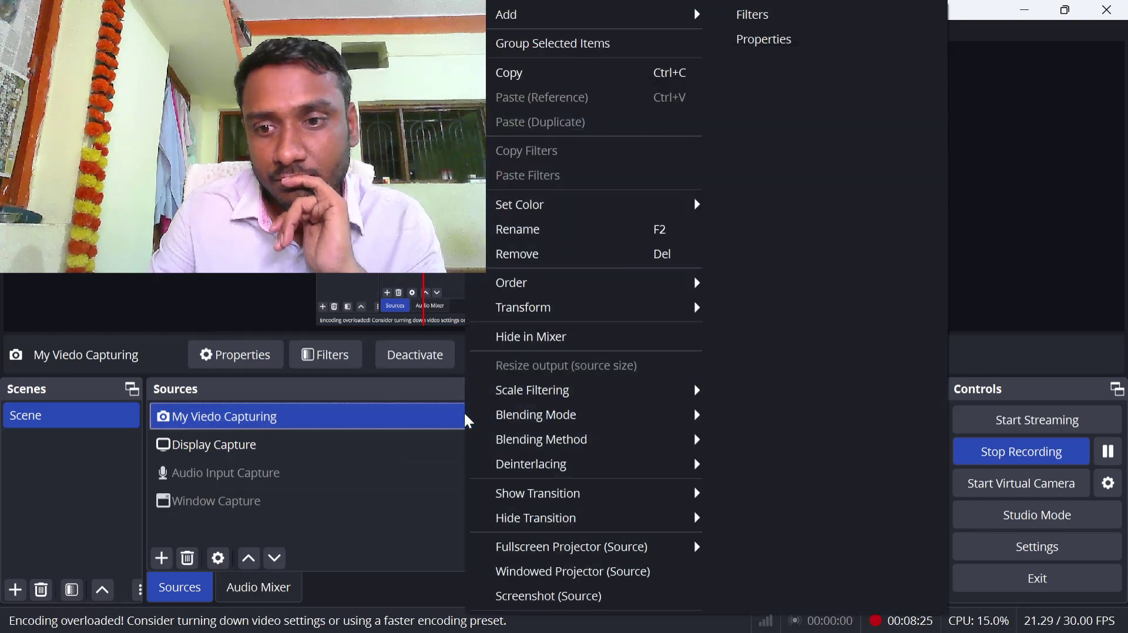
mouse_move(695, 495)
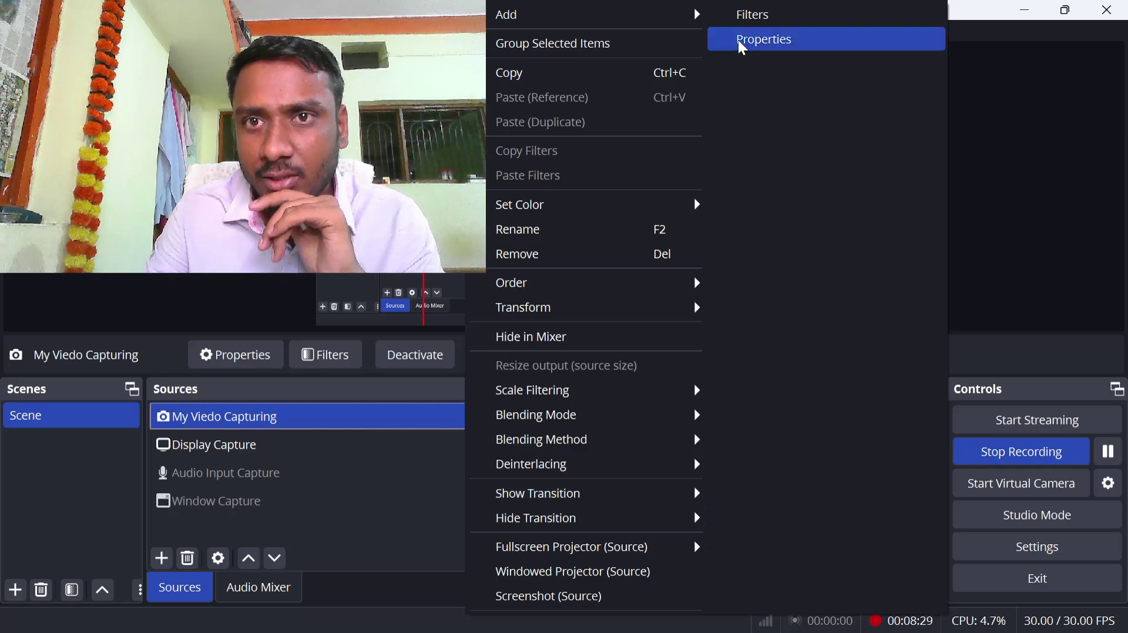
left_click(753, 39)
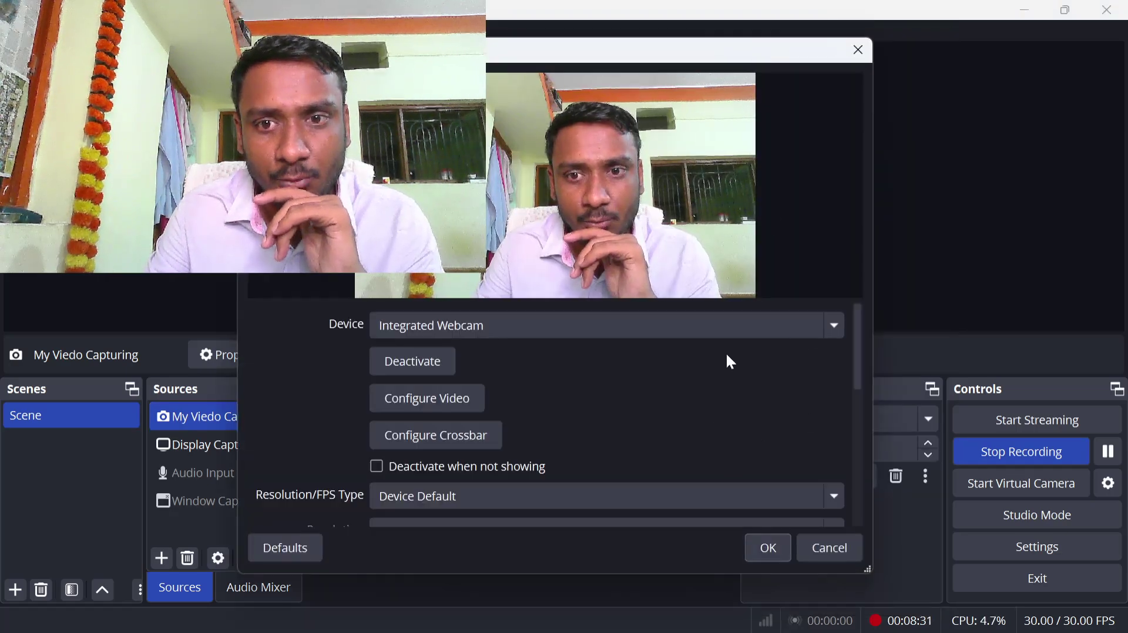
left_click(758, 330)
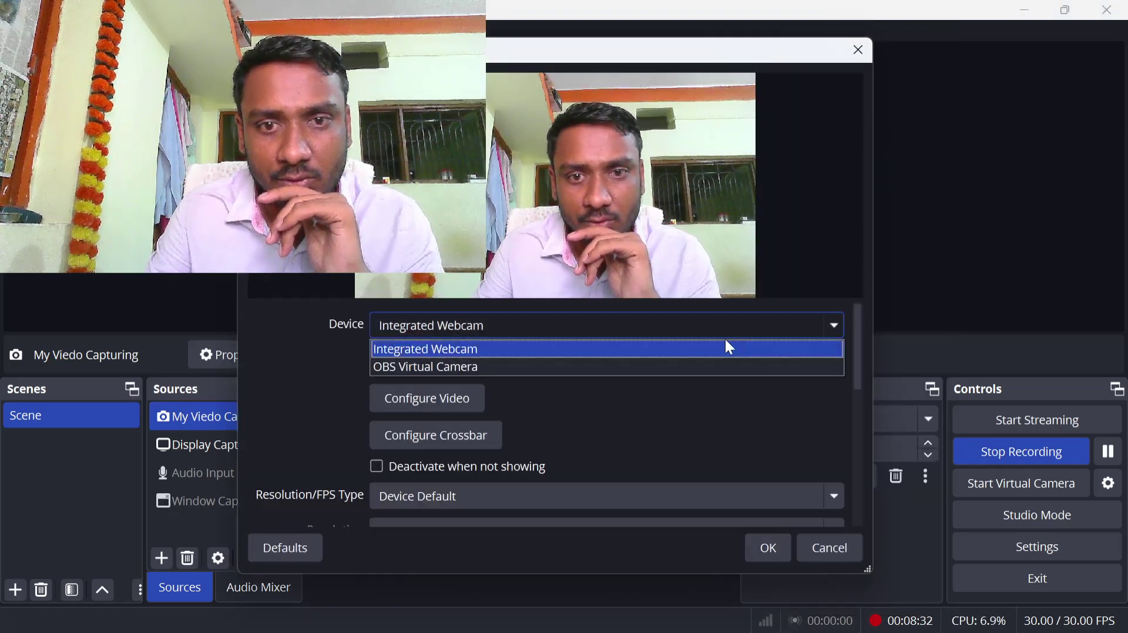
left_click(629, 385)
scroll(434, 429, "down", 3)
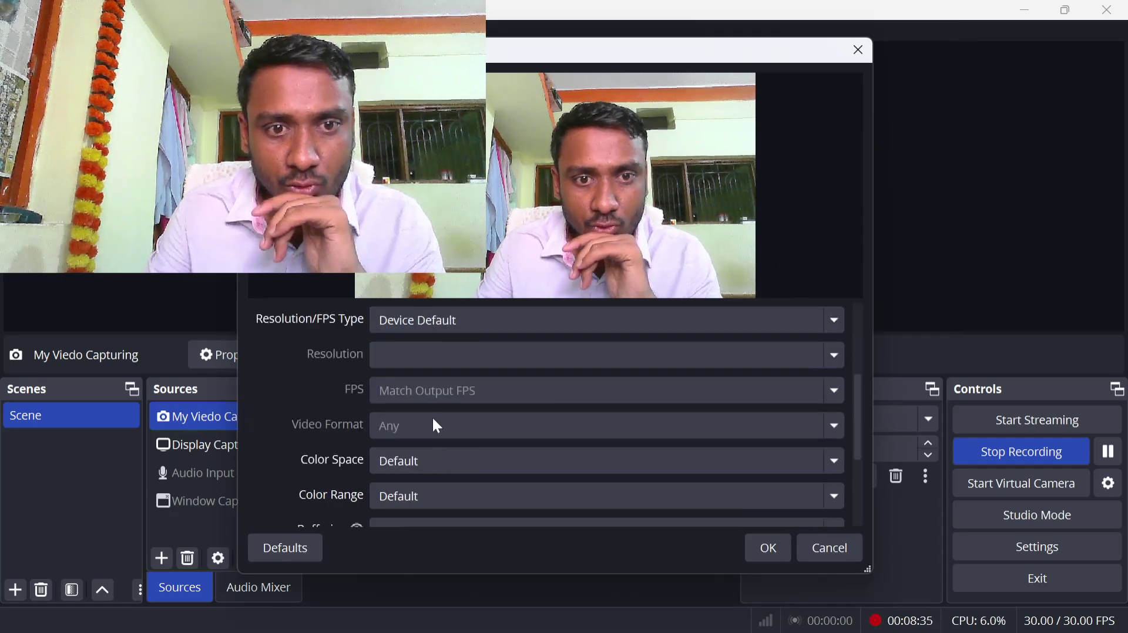
left_click(432, 321)
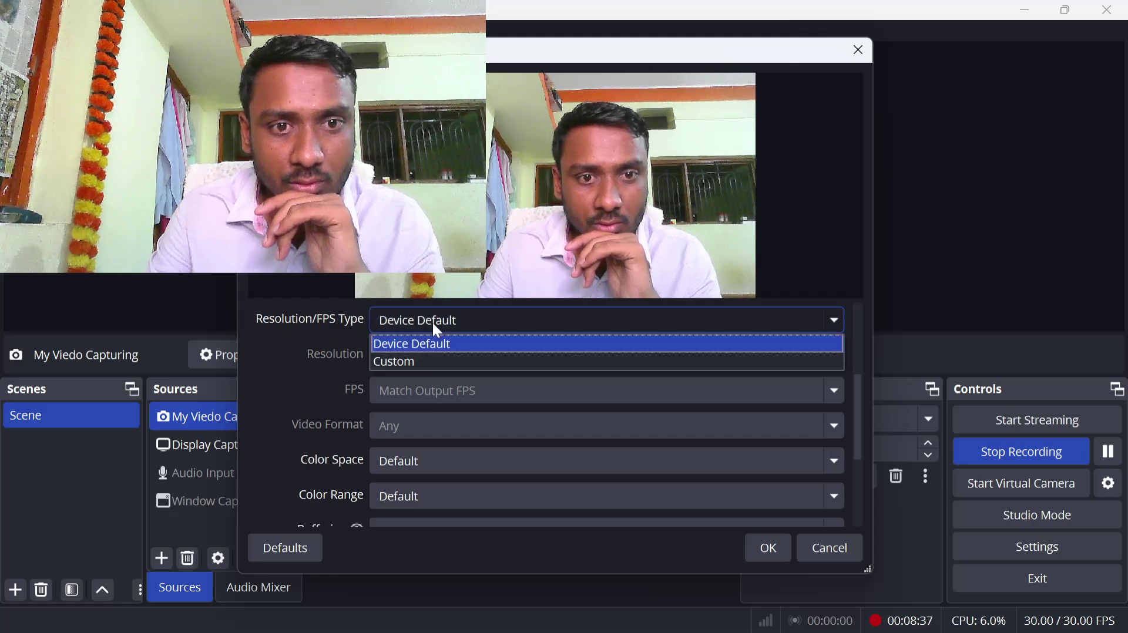
left_click(432, 321)
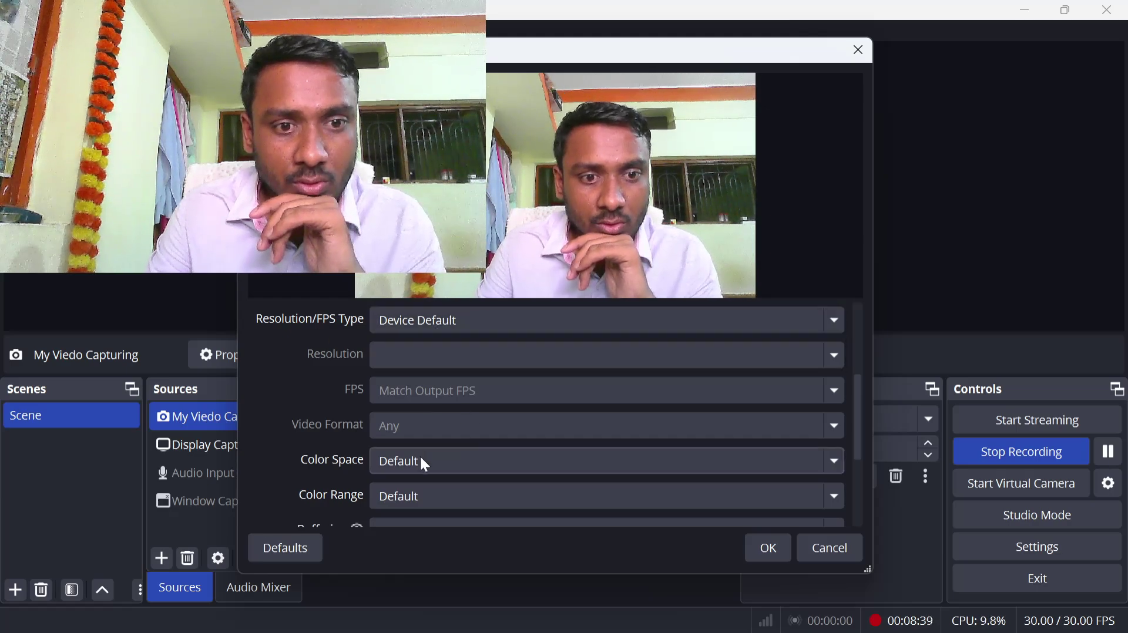
scroll(504, 464, "down", 2)
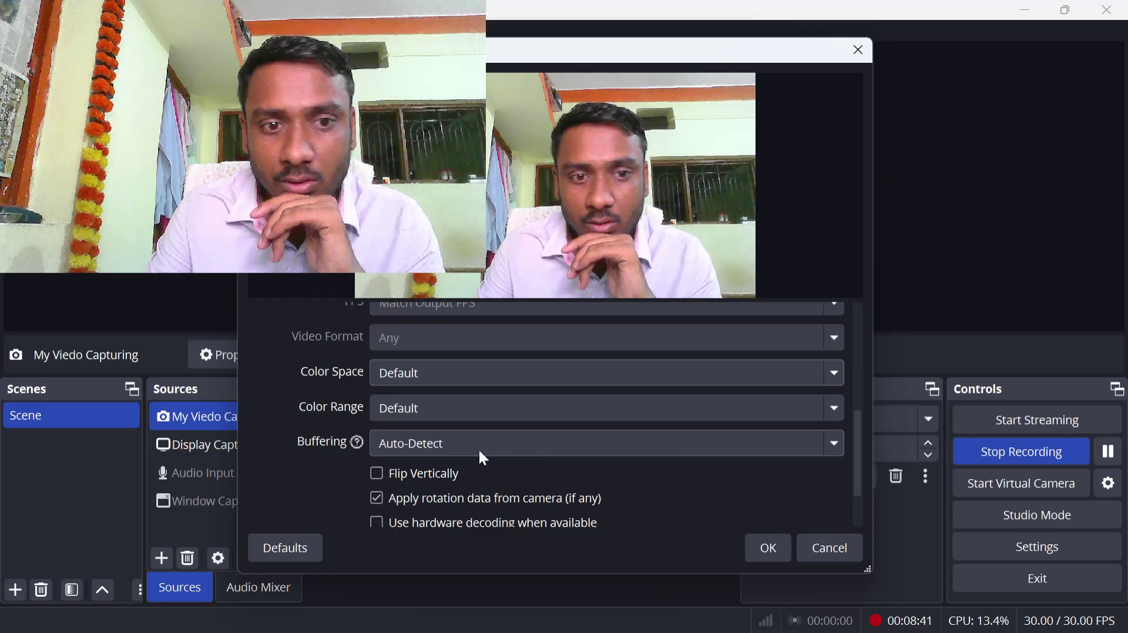
scroll(505, 491, "down", 2)
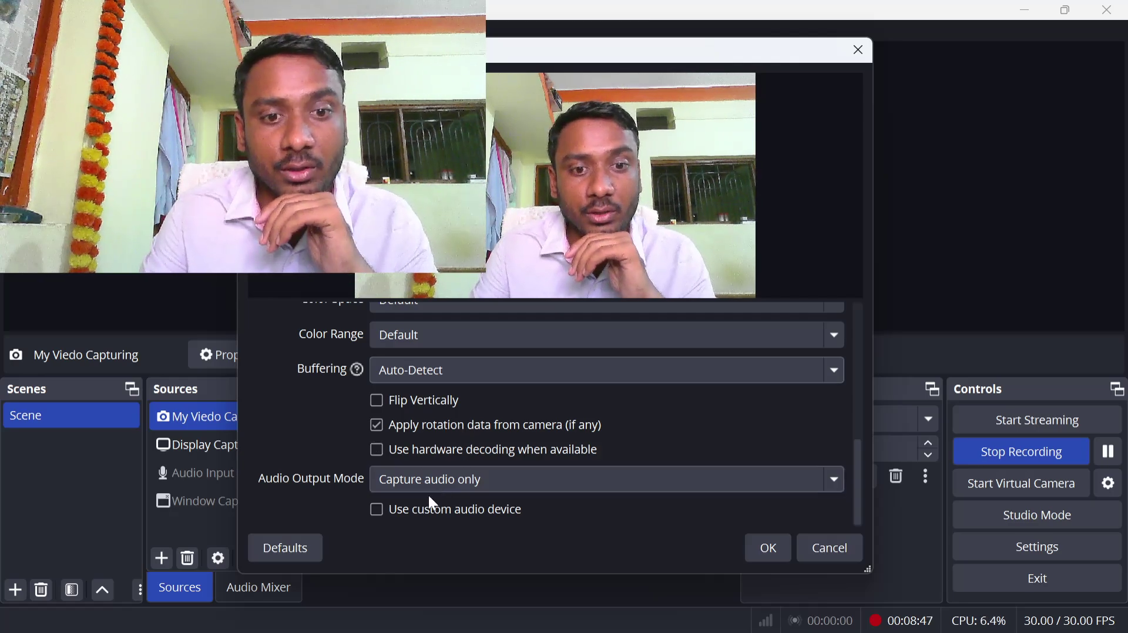
left_click(821, 550)
- Set the blending mode of the My Viedo Capturing source to Screen
right_click(428, 416)
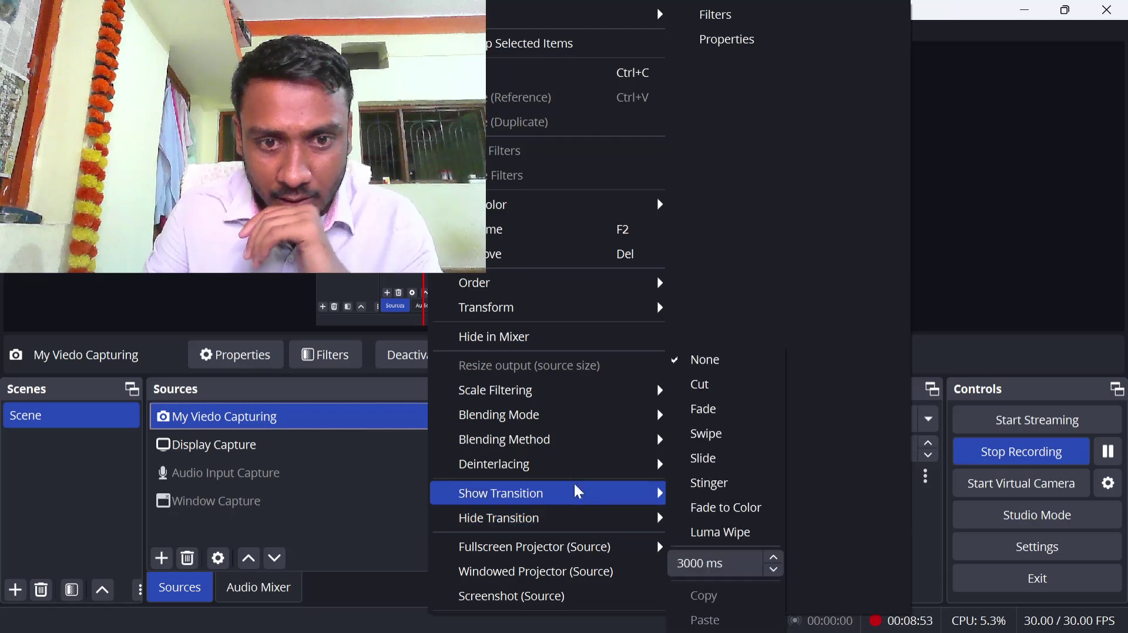
mouse_move(588, 447)
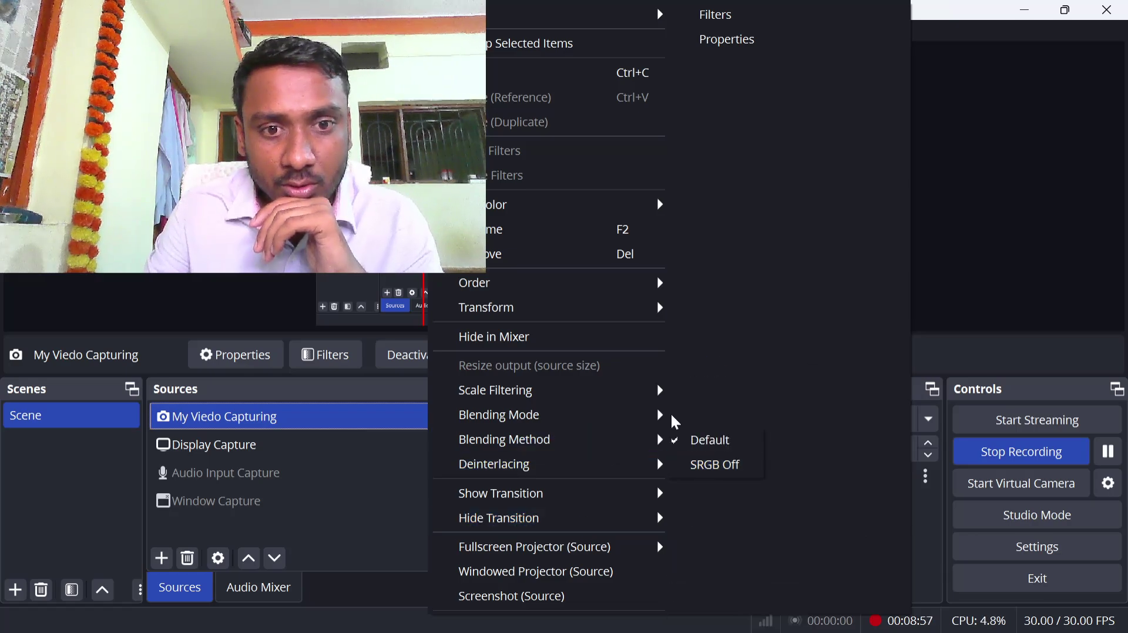
mouse_move(650, 420)
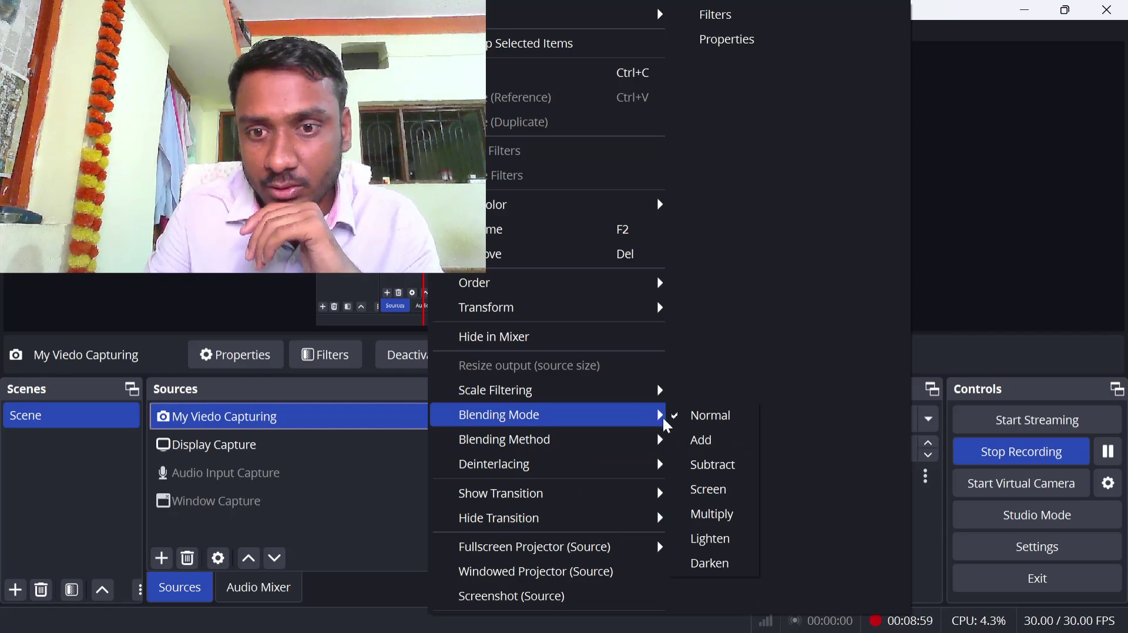
left_click(719, 489)
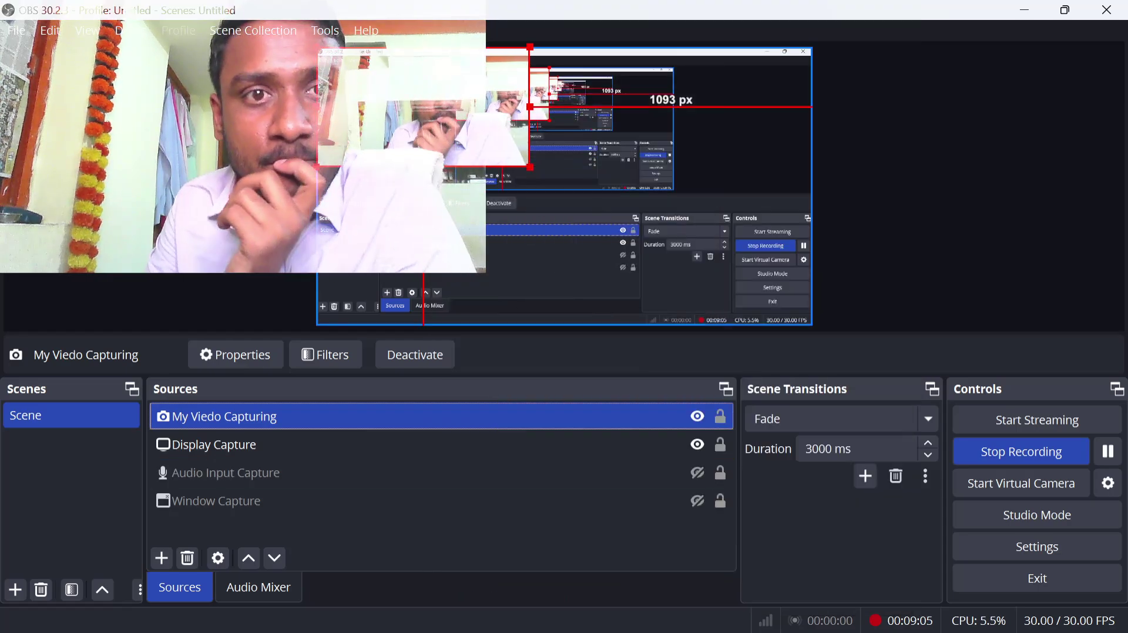
mouse_move(370, 105)
left_mouse_down()
mouse_move(489, 220)
mouse_move(491, 239)
mouse_move(378, 181)
mouse_move(379, 104)
left_mouse_up()
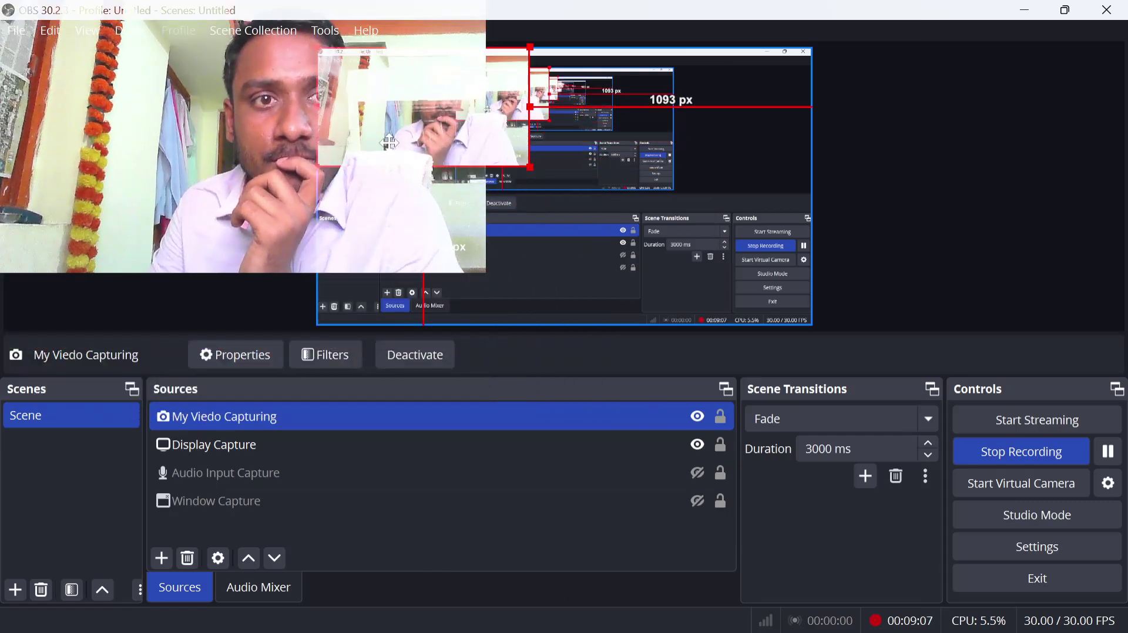
- Try the Darken blending mode on the My Viedo Capturing source, followed by Lighten
right_click(499, 406)
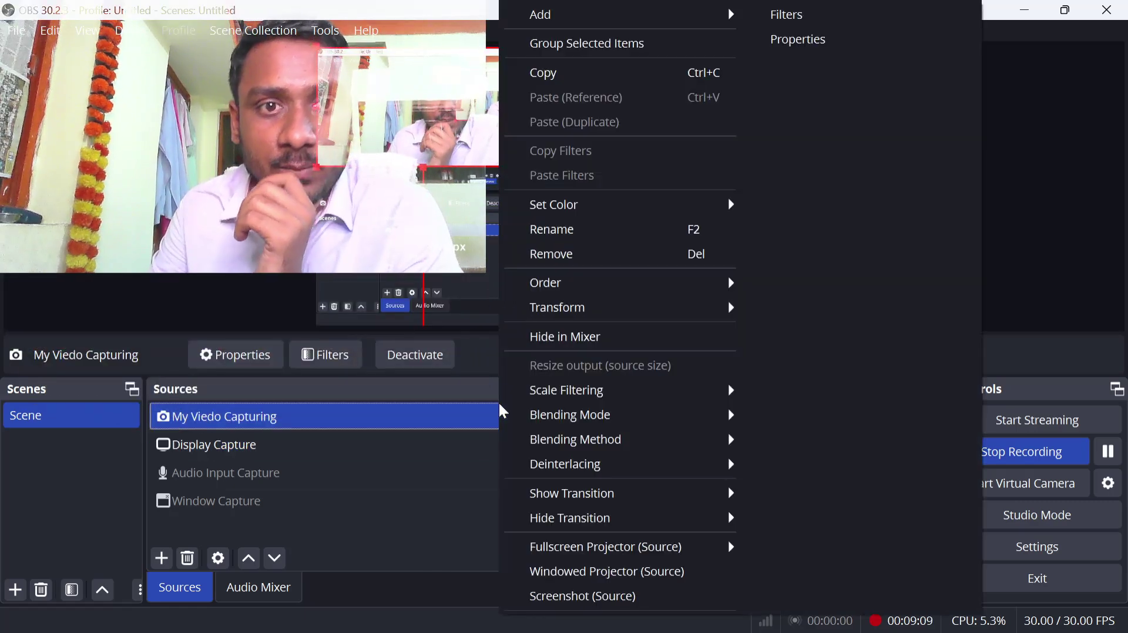
mouse_move(632, 448)
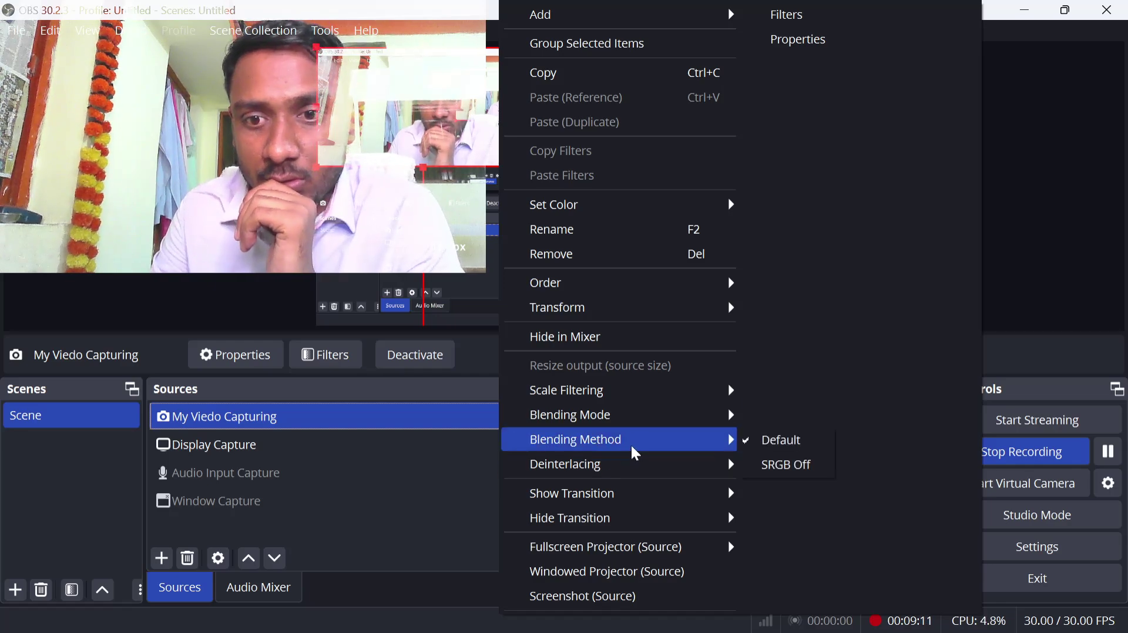
mouse_move(630, 414)
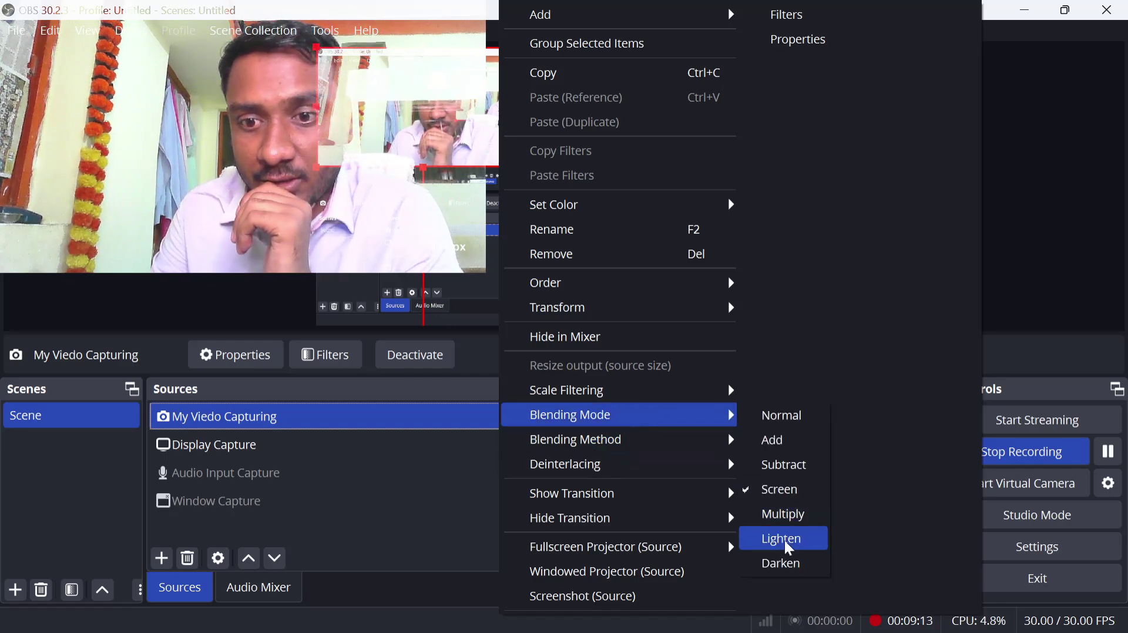
left_click(784, 561)
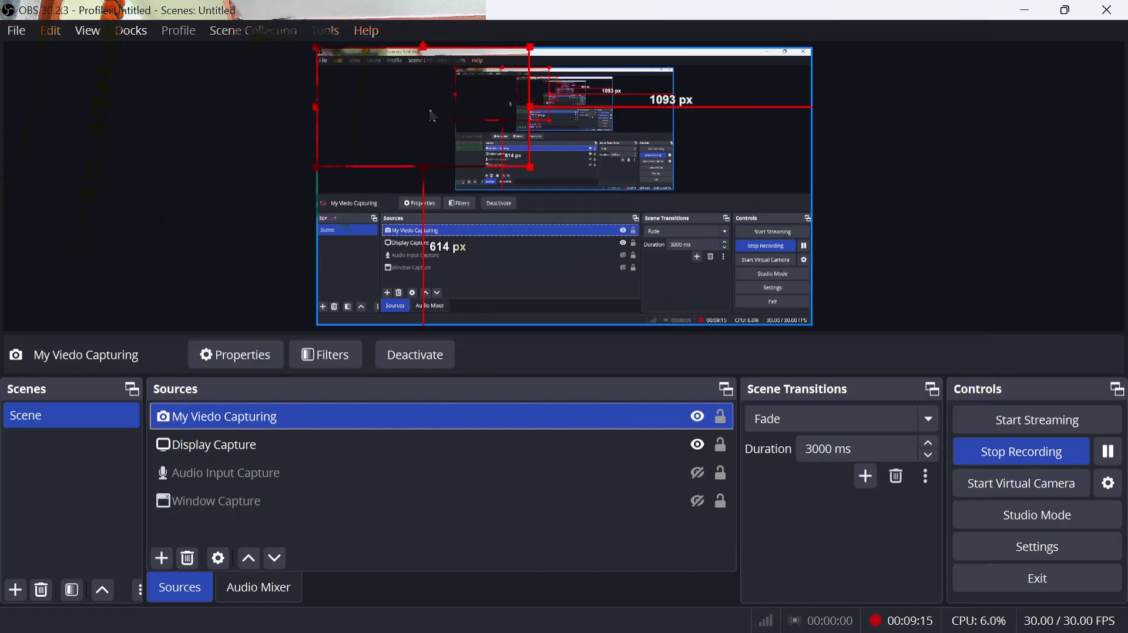
right_click(429, 337)
right_click(390, 415)
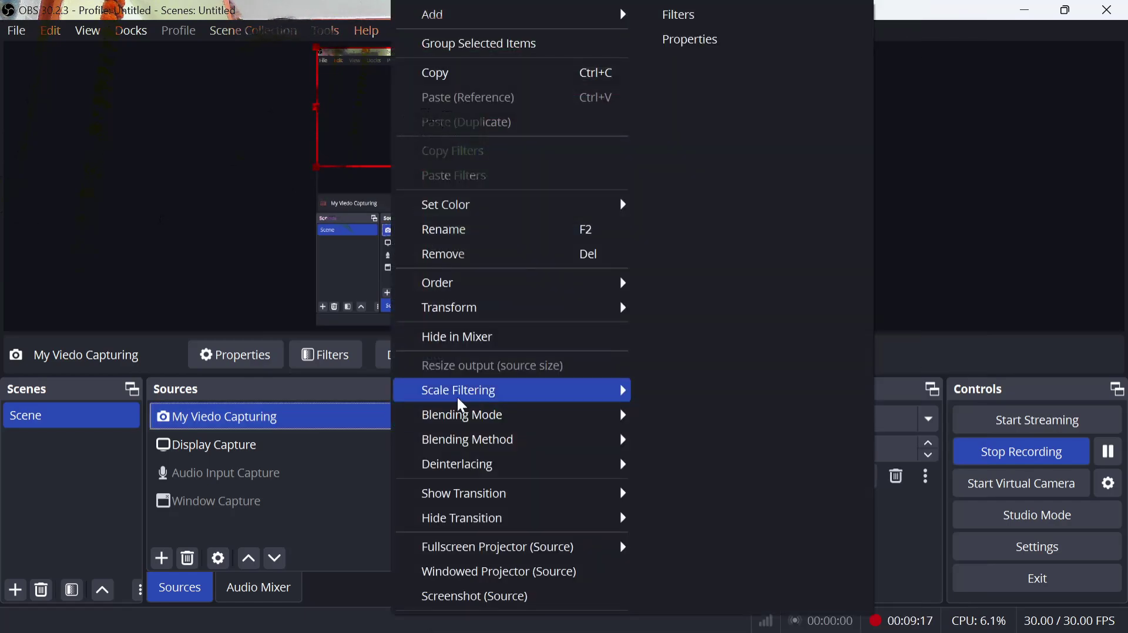
mouse_move(577, 423)
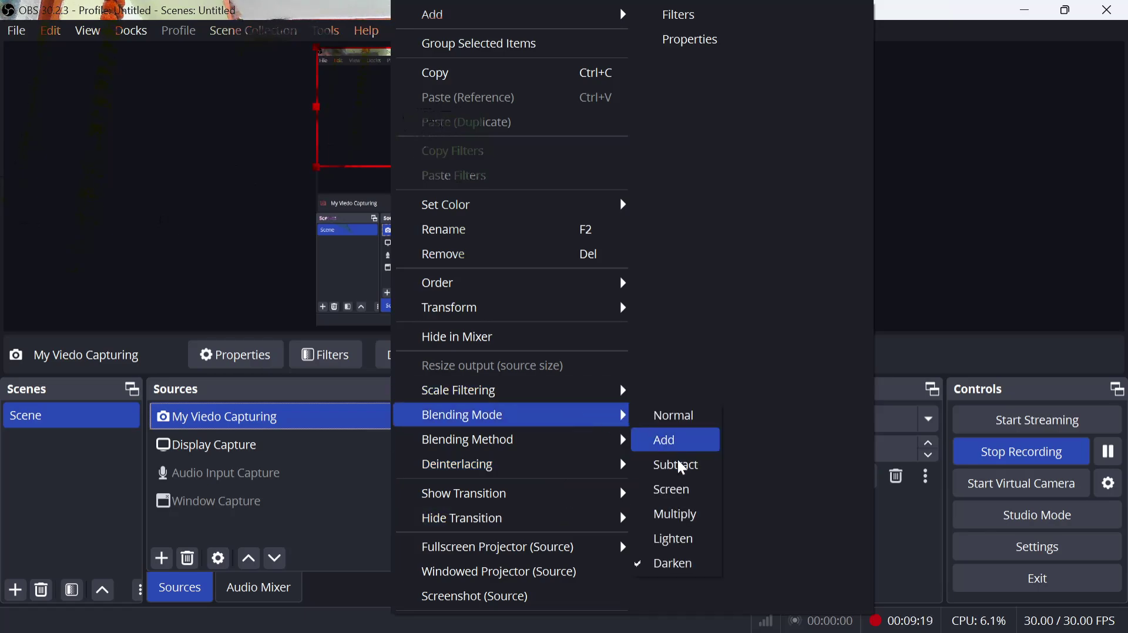
left_click(697, 539)
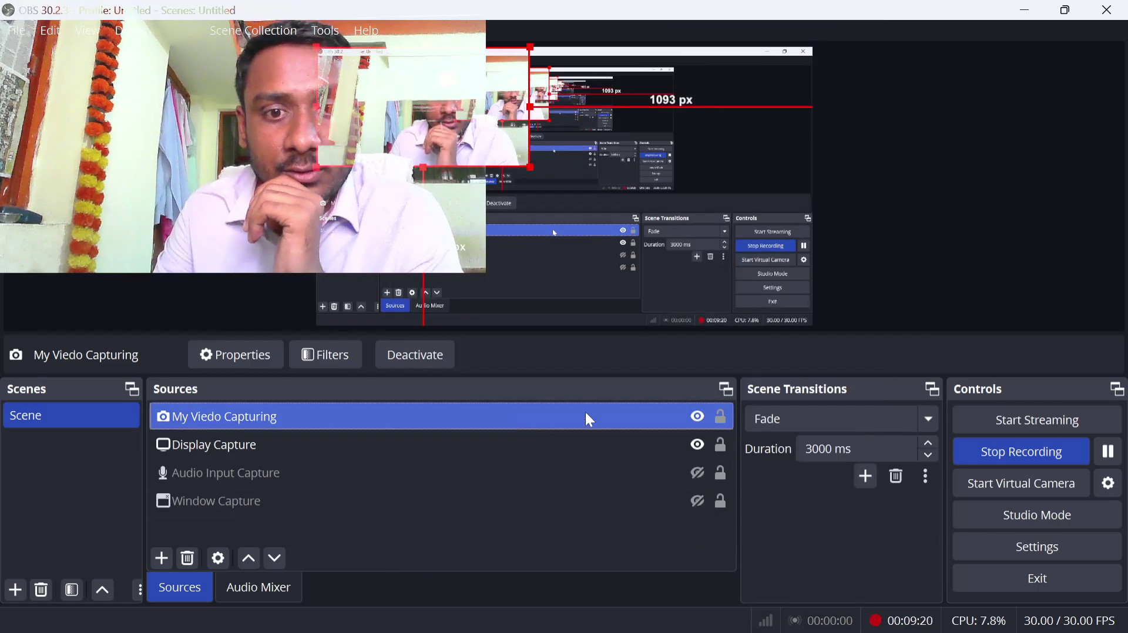
- Try the Multiply blending mode on the My Viedo Capturing source, followed by Subtract
right_click(538, 417)
mouse_move(709, 430)
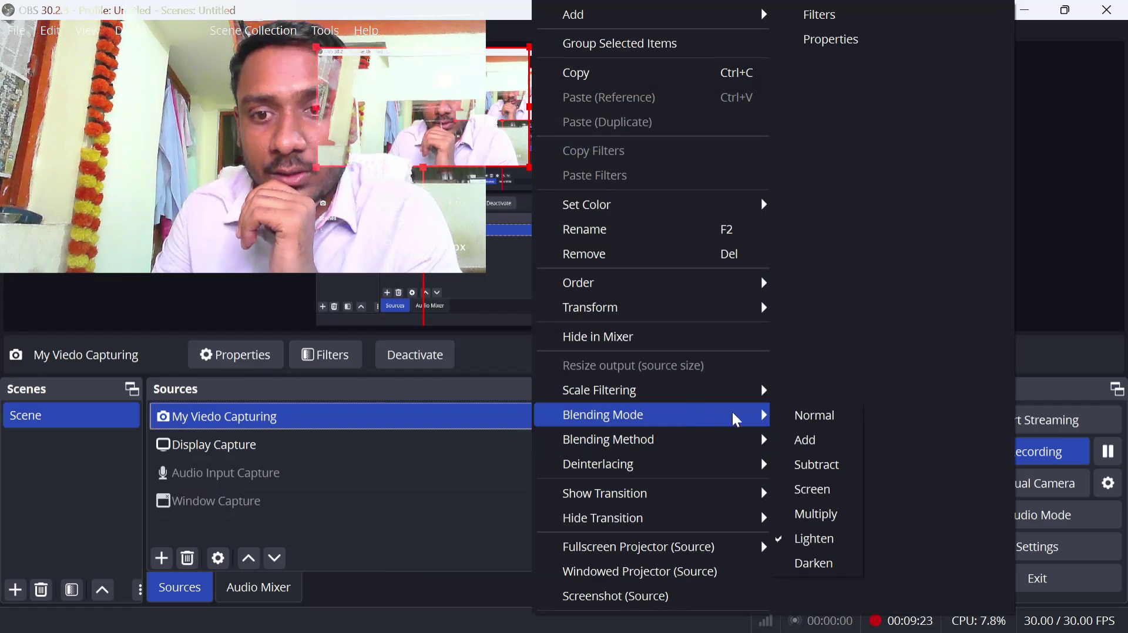
left_click(814, 514)
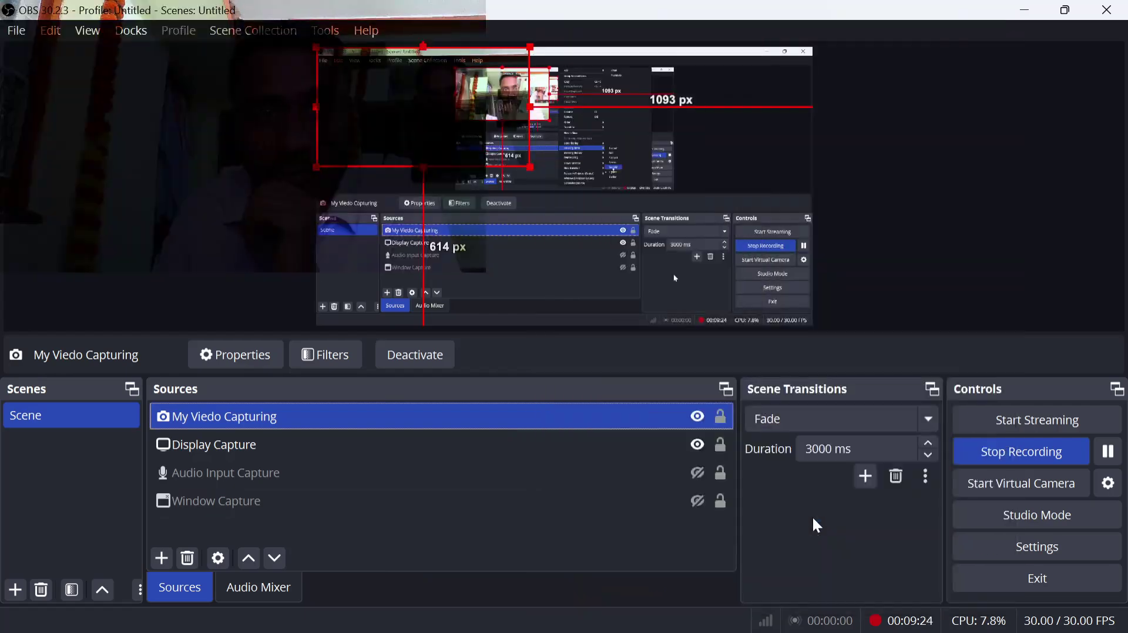
right_click(564, 419)
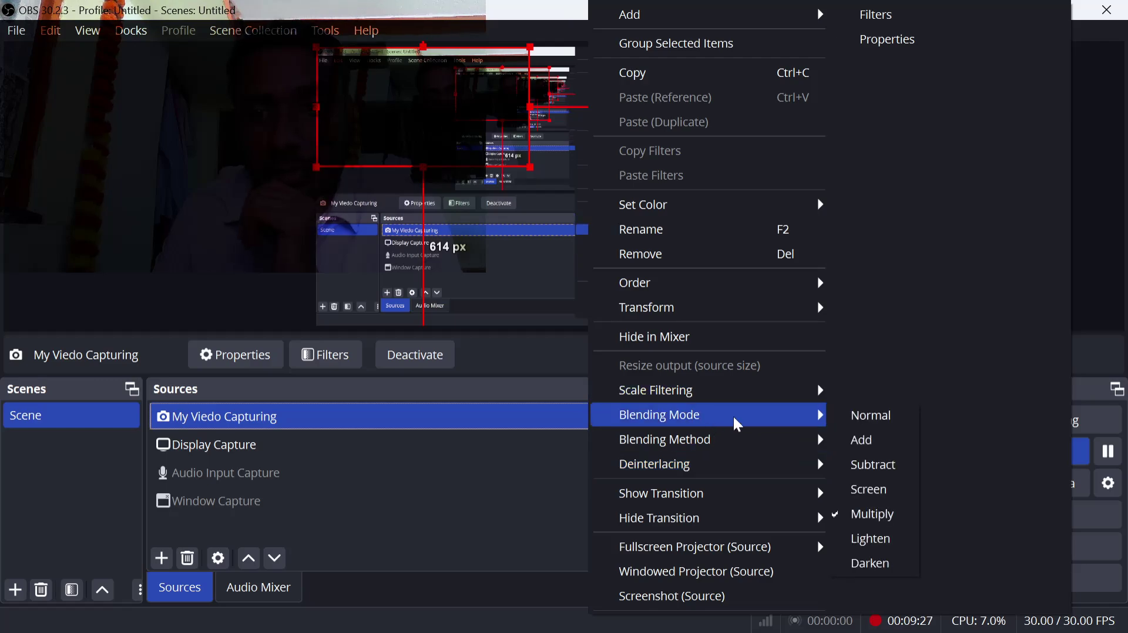
left_click(862, 469)
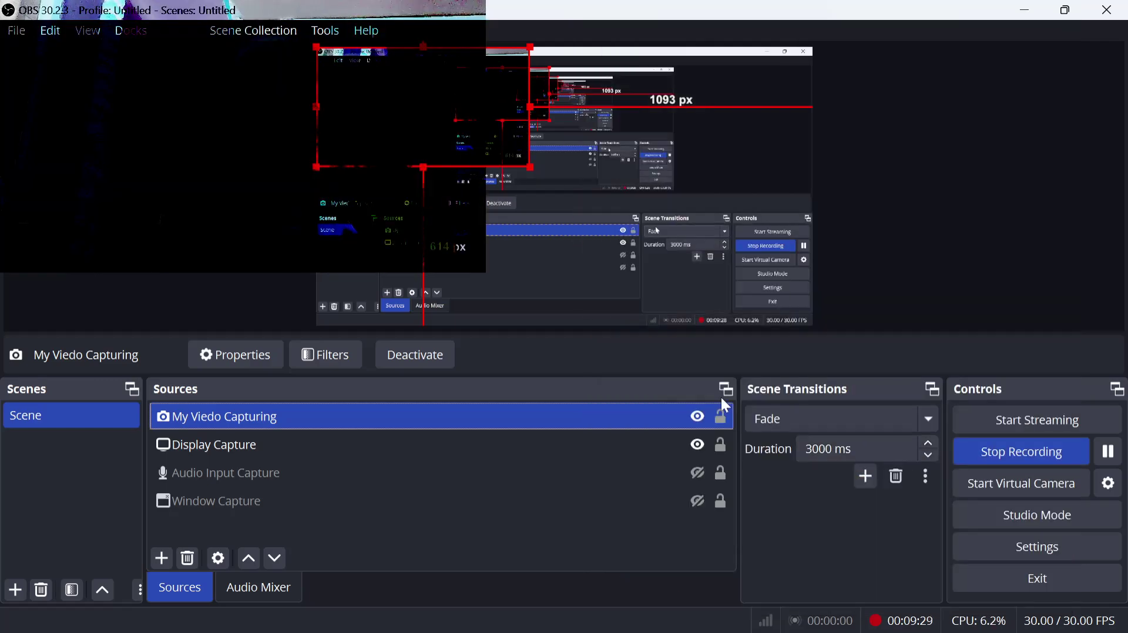
- Try the Add blending mode on the My Viedo Capturing source and return it to Normal
right_click(669, 418)
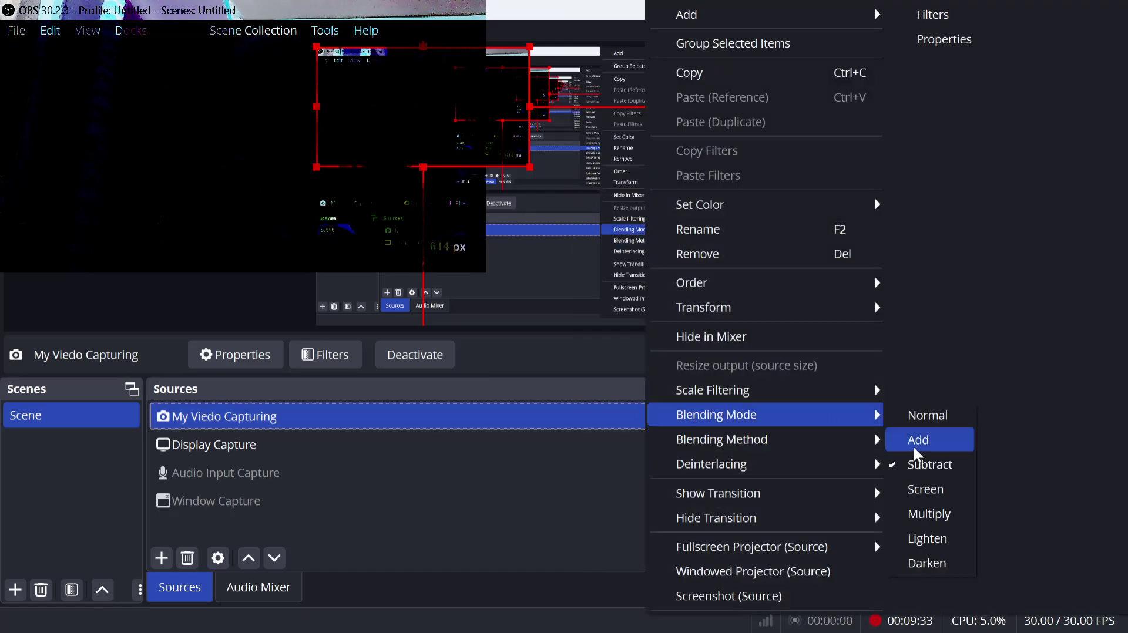
left_click(918, 442)
right_click(521, 414)
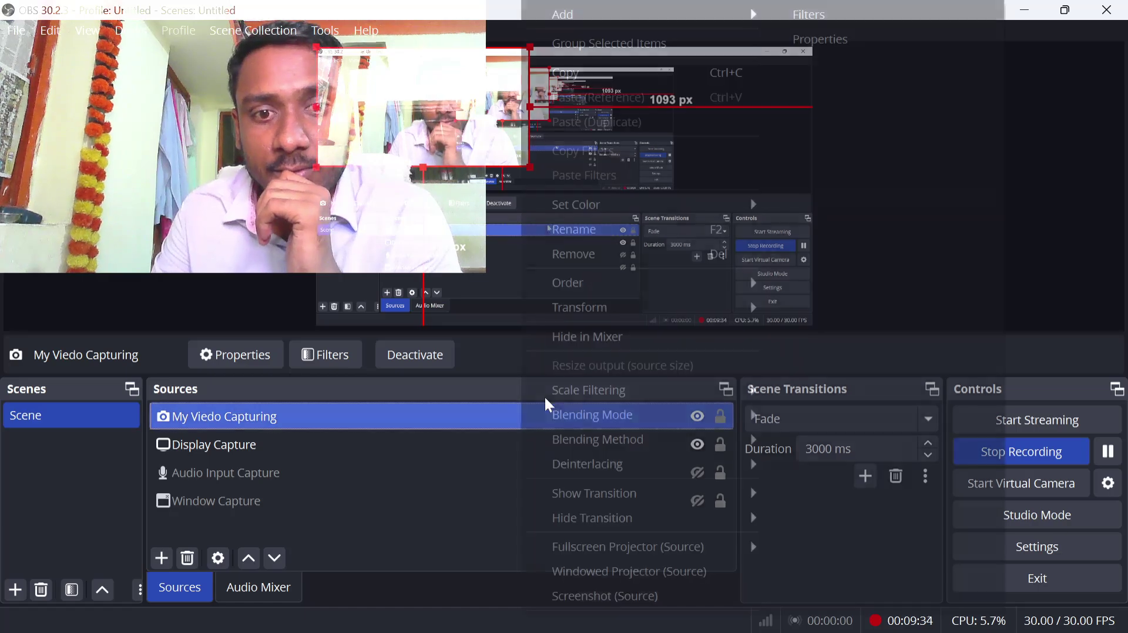
mouse_move(636, 415)
left_click(820, 418)
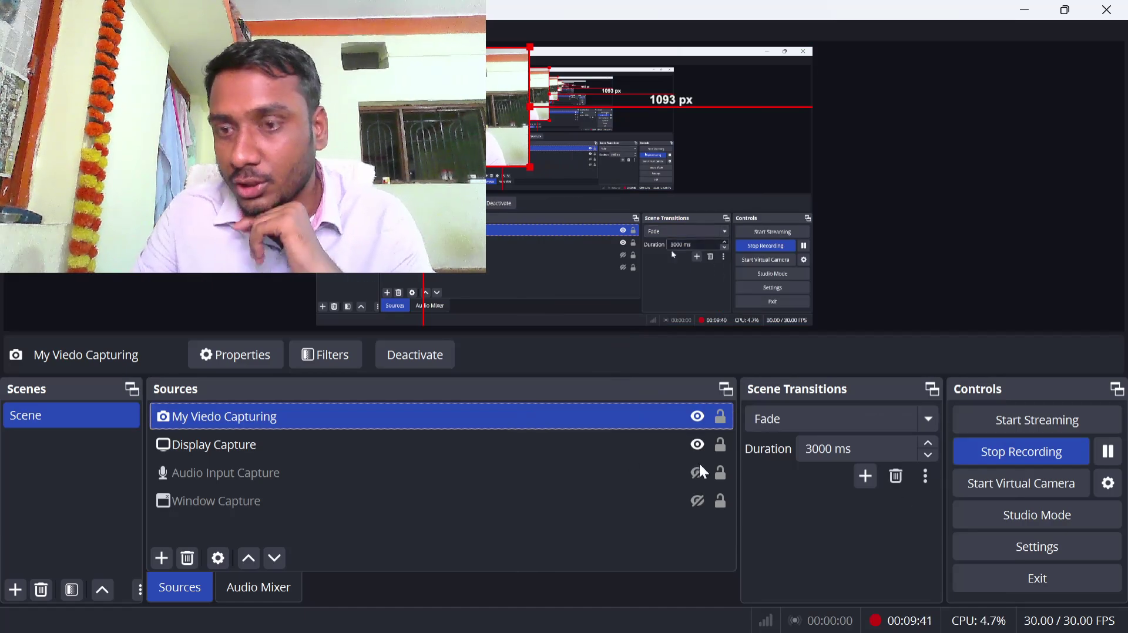
- Set the scale filtering of the My Viedo Capturing source to Bicubic and keep that source selected
right_click(503, 419)
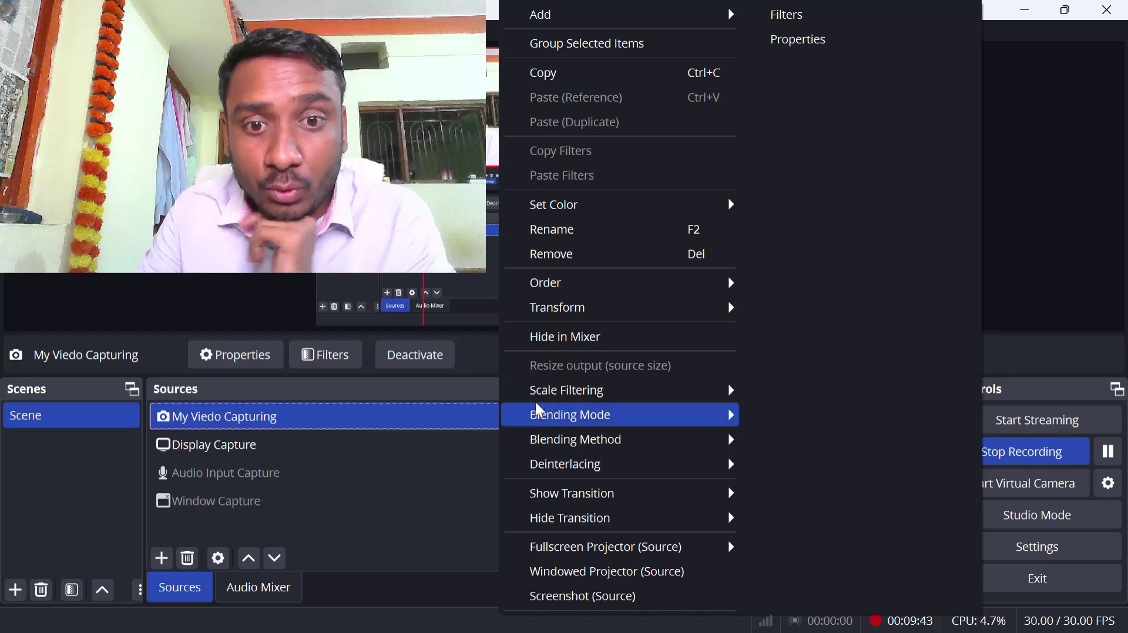
mouse_move(719, 389)
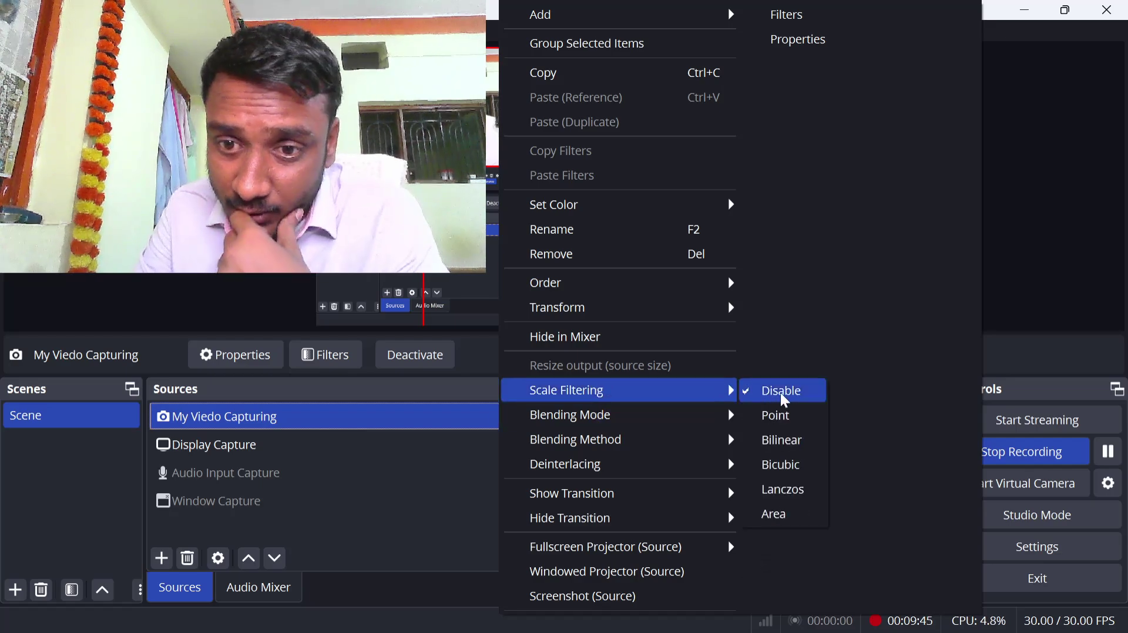
left_click(789, 467)
left_click(504, 139)
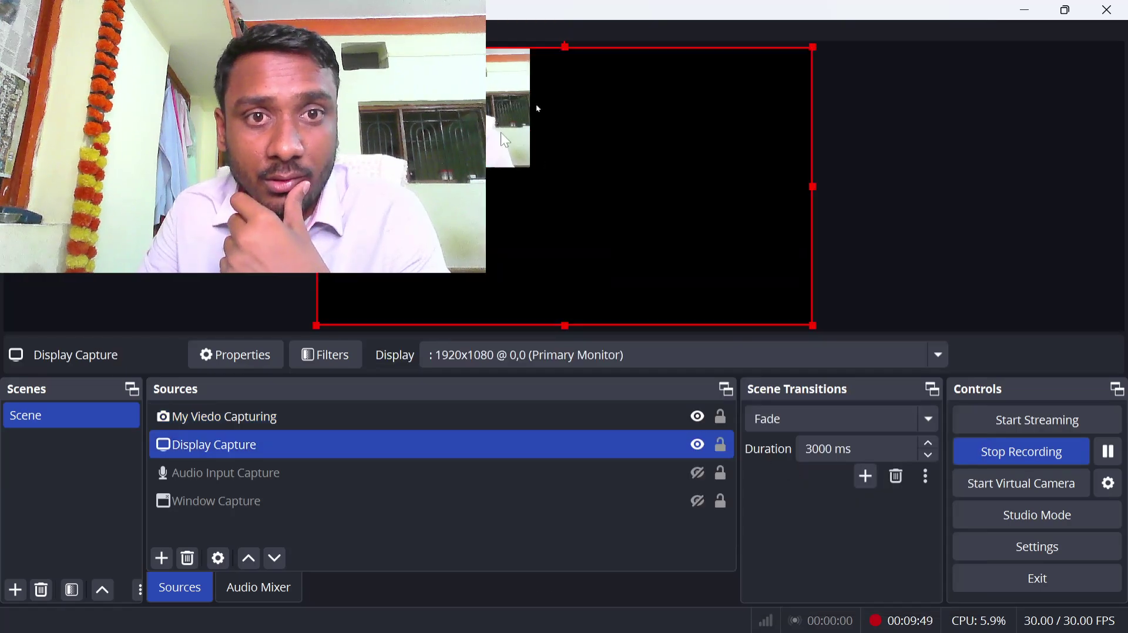
left_click(513, 422)
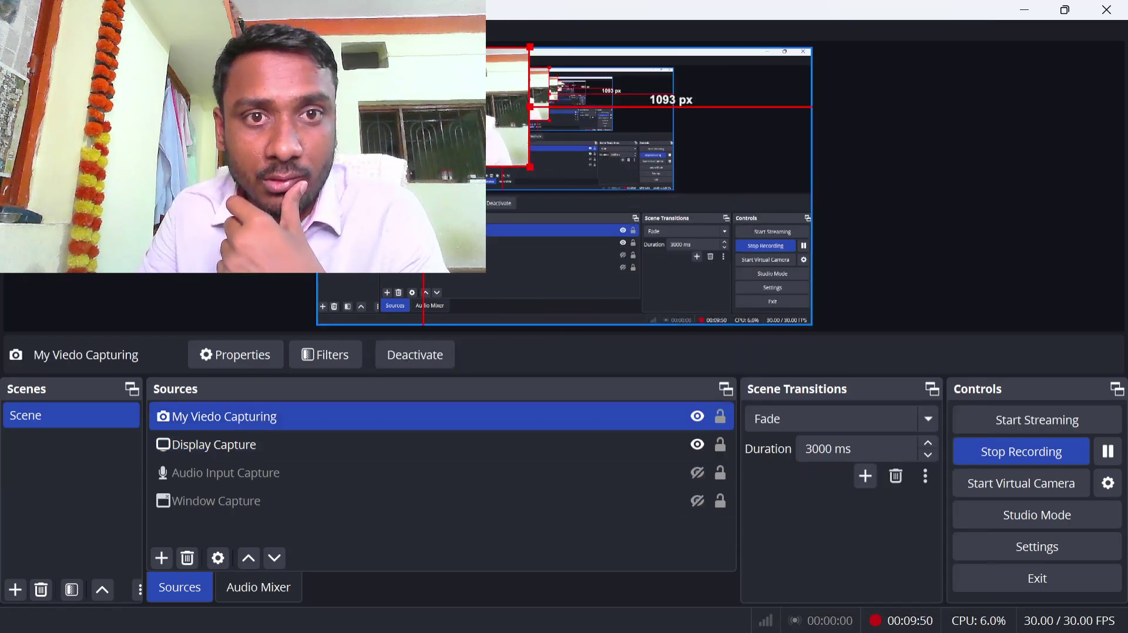
- Set the show transition of the My Viedo Capturing source to Fade to Color, preview it and accept its properties
right_click(515, 428)
mouse_move(722, 494)
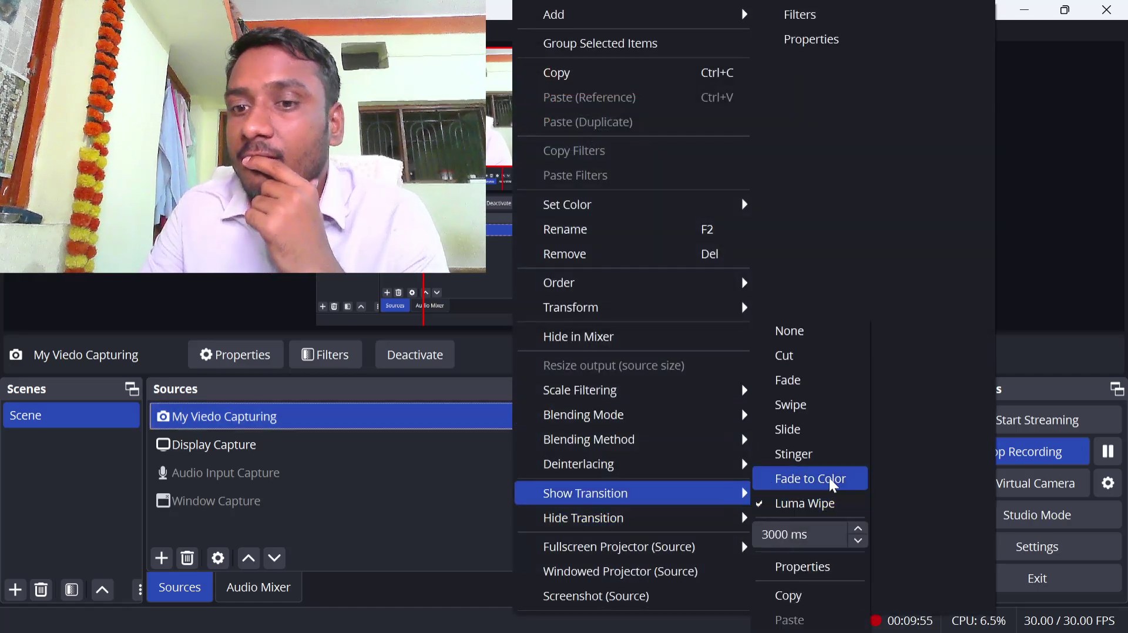
left_click(819, 482)
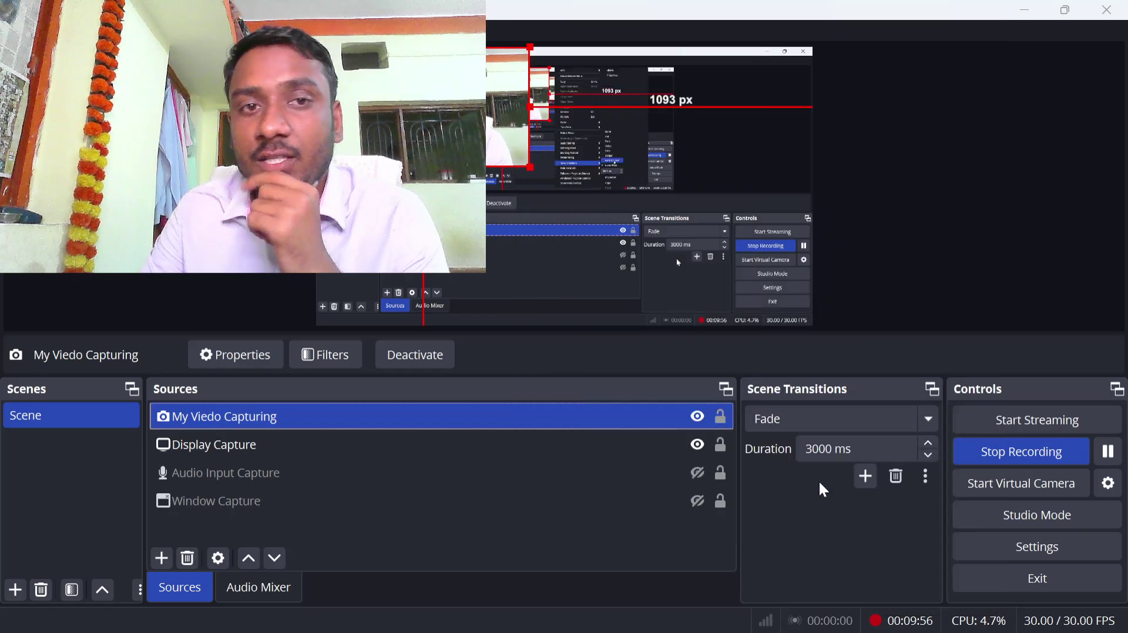
left_click(418, 398)
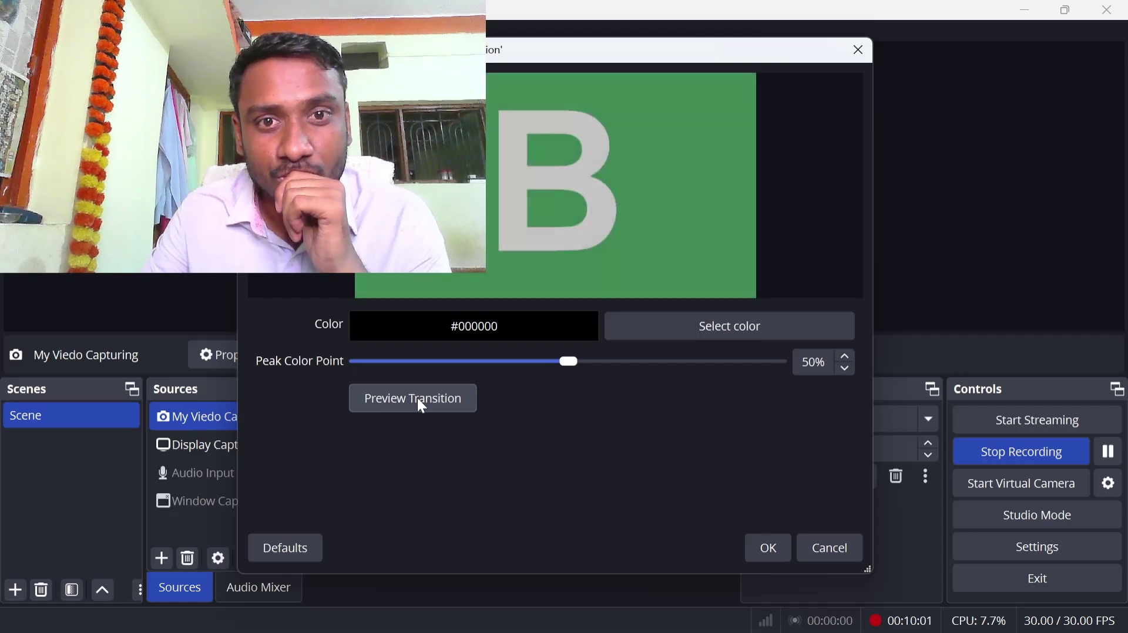
left_click(774, 553)
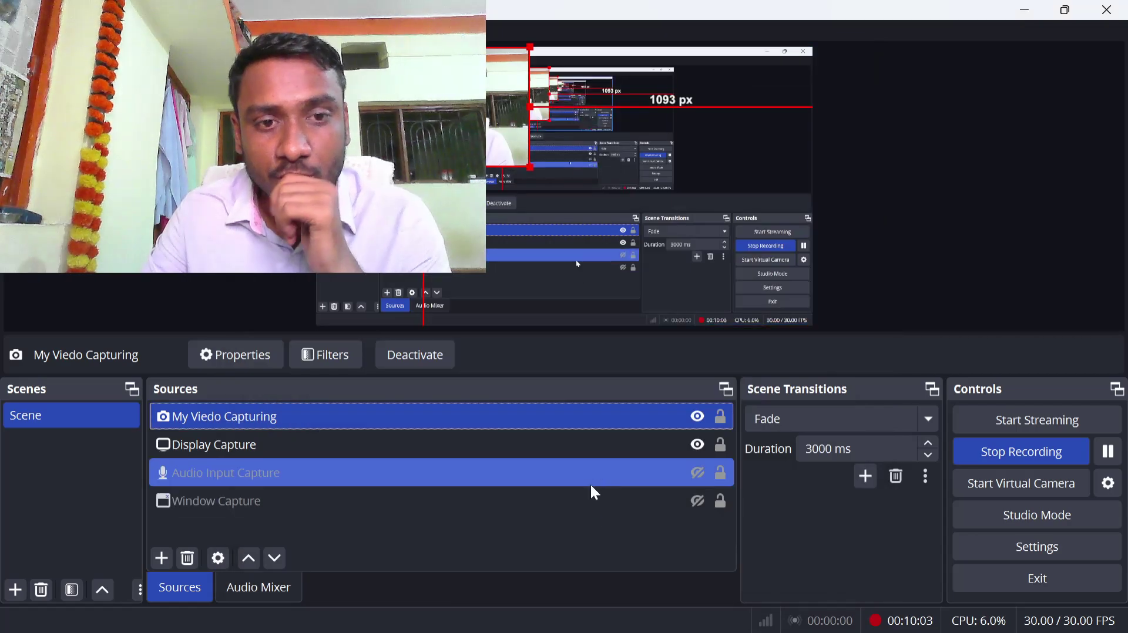
- Set the hide transition of the My Viedo Capturing source to Swipe with direction Right and preview it
right_click(571, 433)
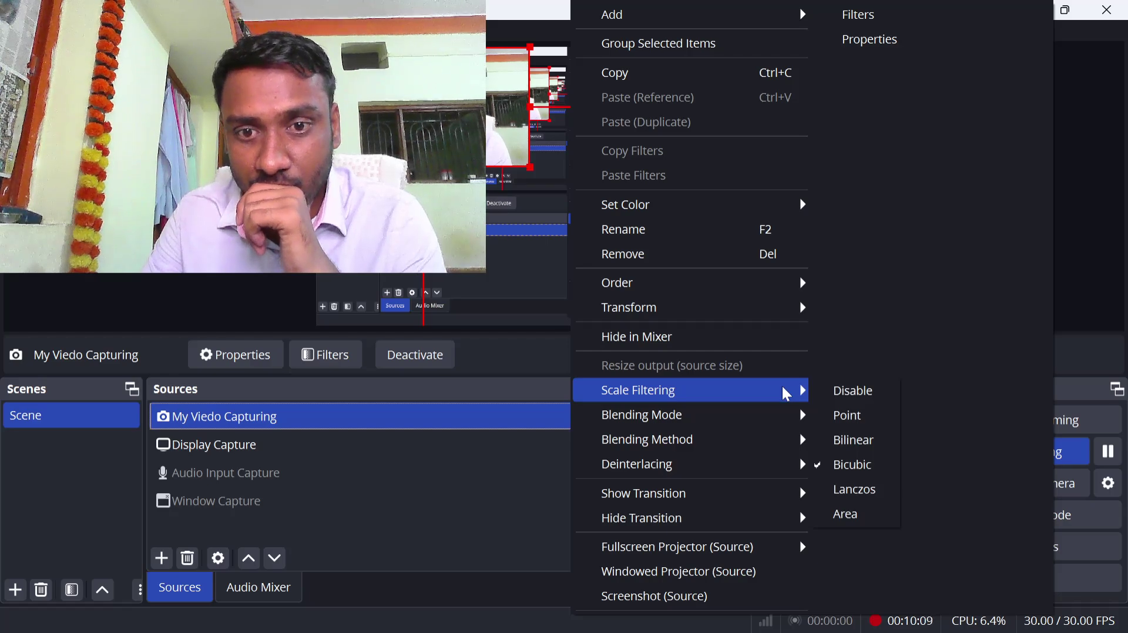
mouse_move(762, 418)
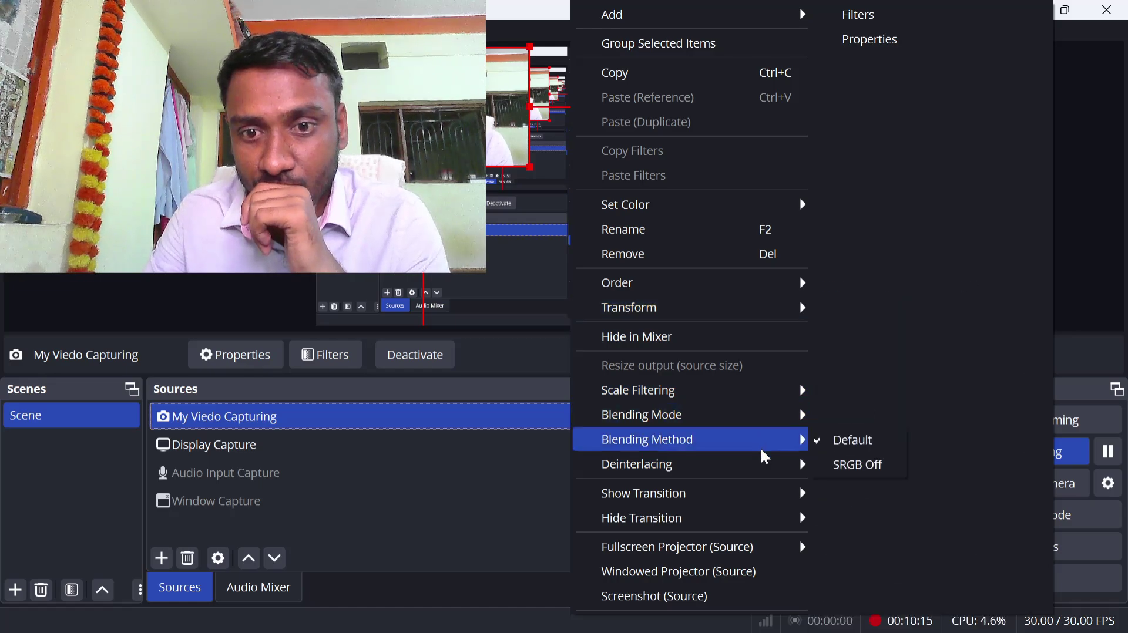
mouse_move(760, 499)
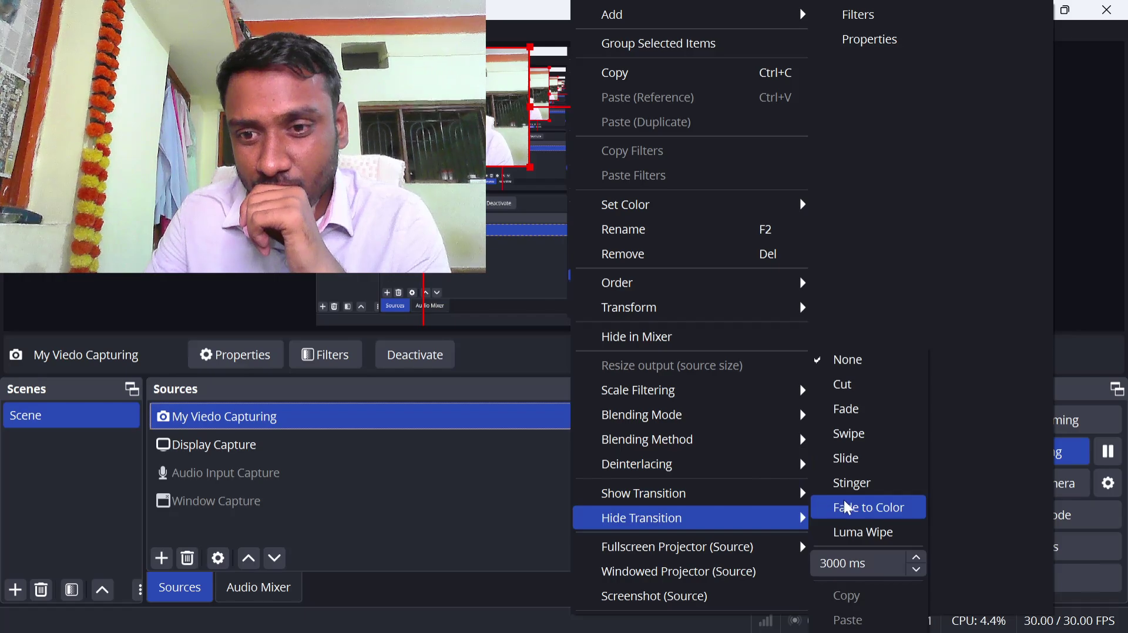
left_click(859, 435)
left_click(347, 392)
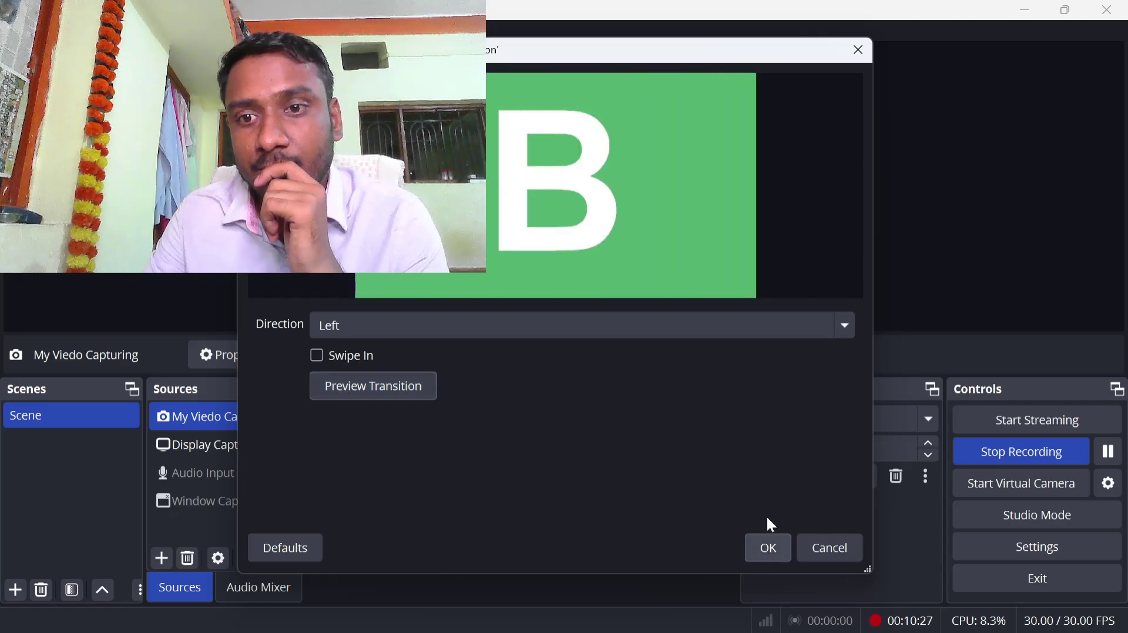
left_click(738, 330)
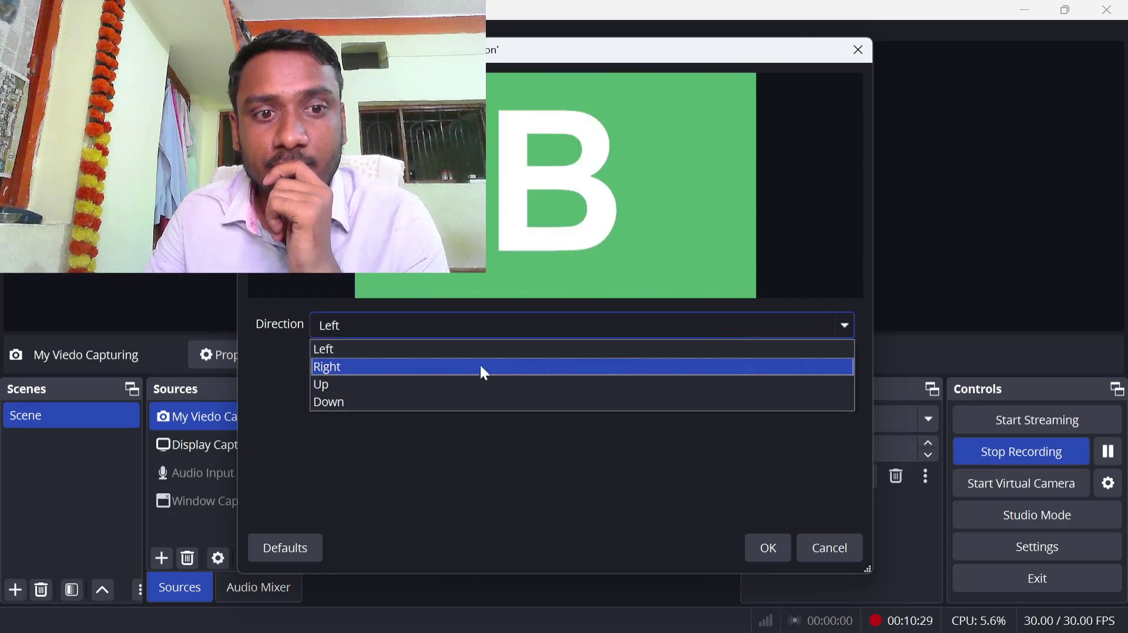
left_click(521, 370)
left_click(390, 385)
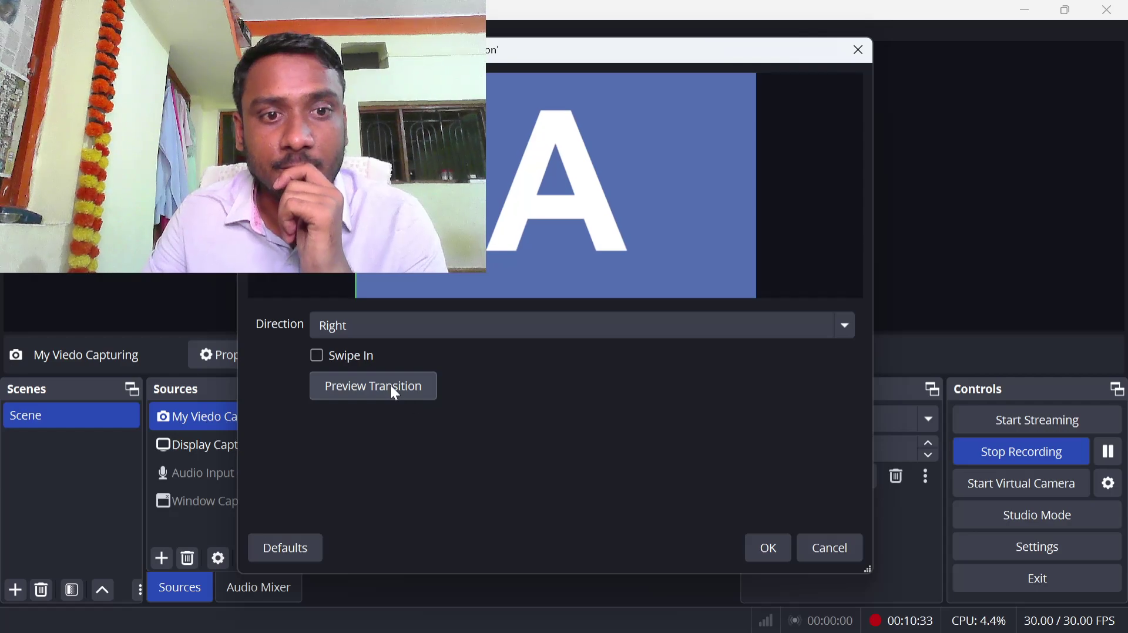
- Preview the swipe with Swipe In enabled, turn Swipe In back off and accept the transition properties
left_click(317, 355)
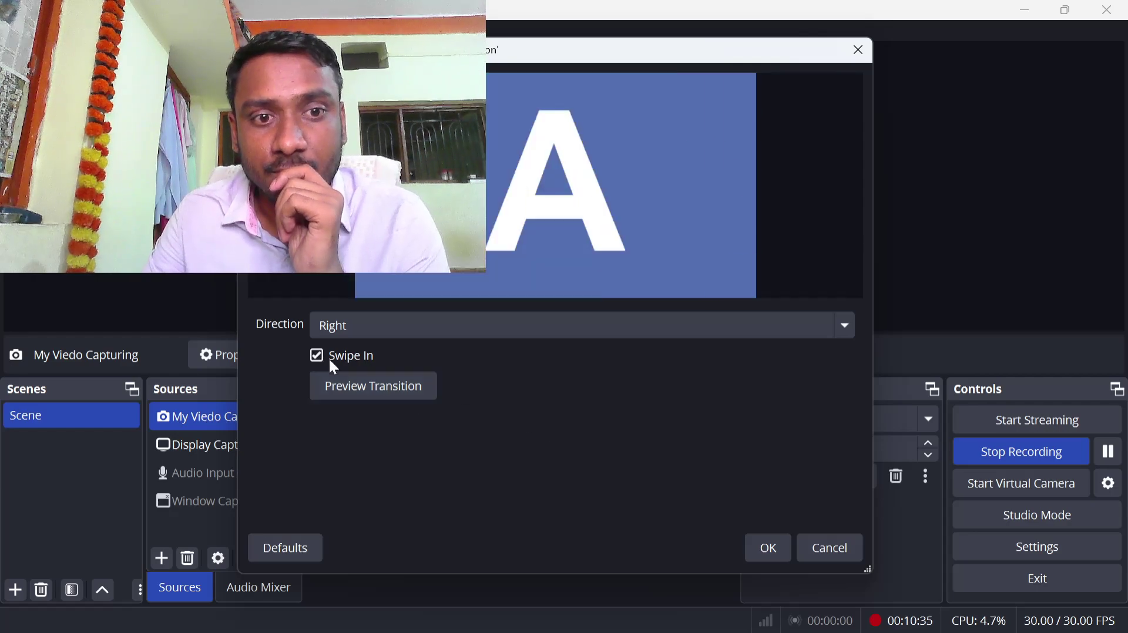
left_click(368, 399)
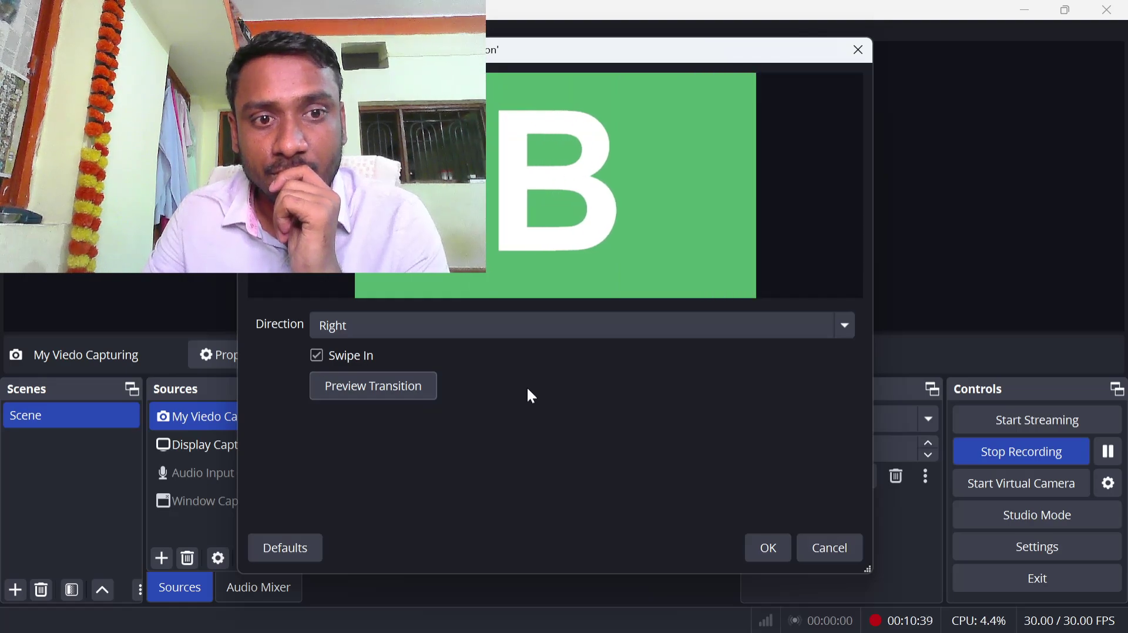
left_click(318, 356)
left_click(769, 548)
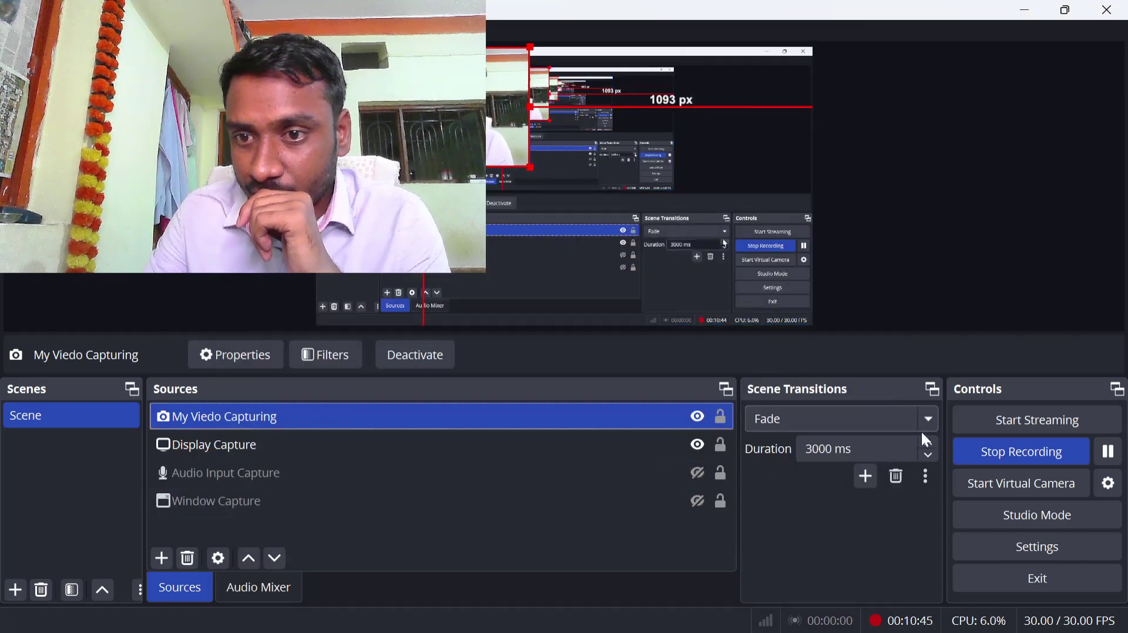
left_click(927, 419)
left_click(924, 461)
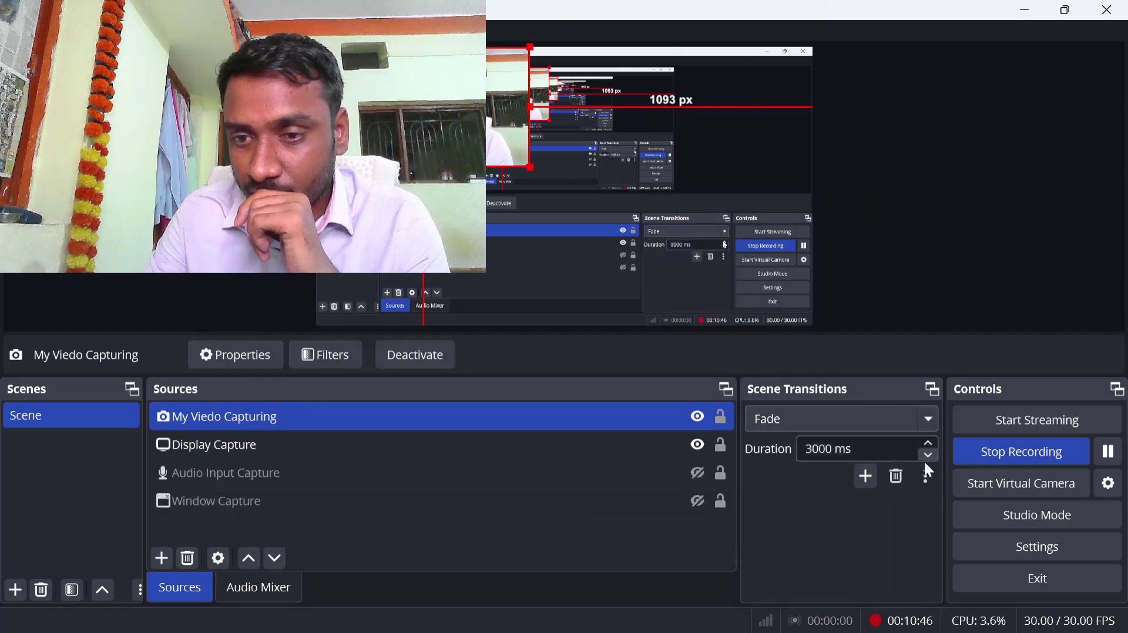
left_click(927, 414)
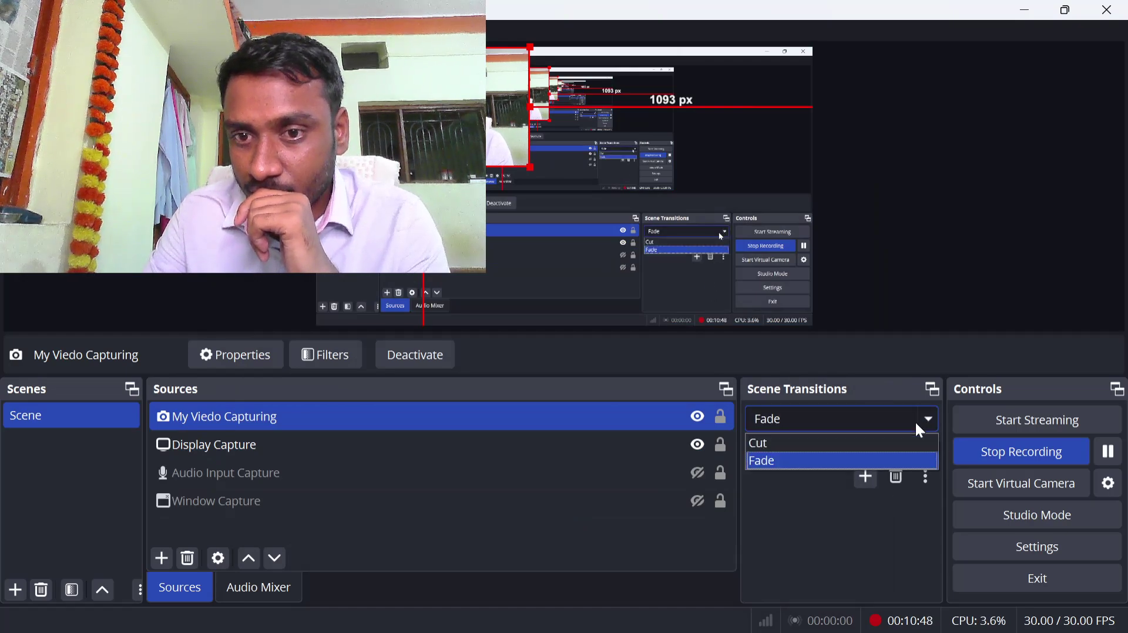
left_click(926, 420)
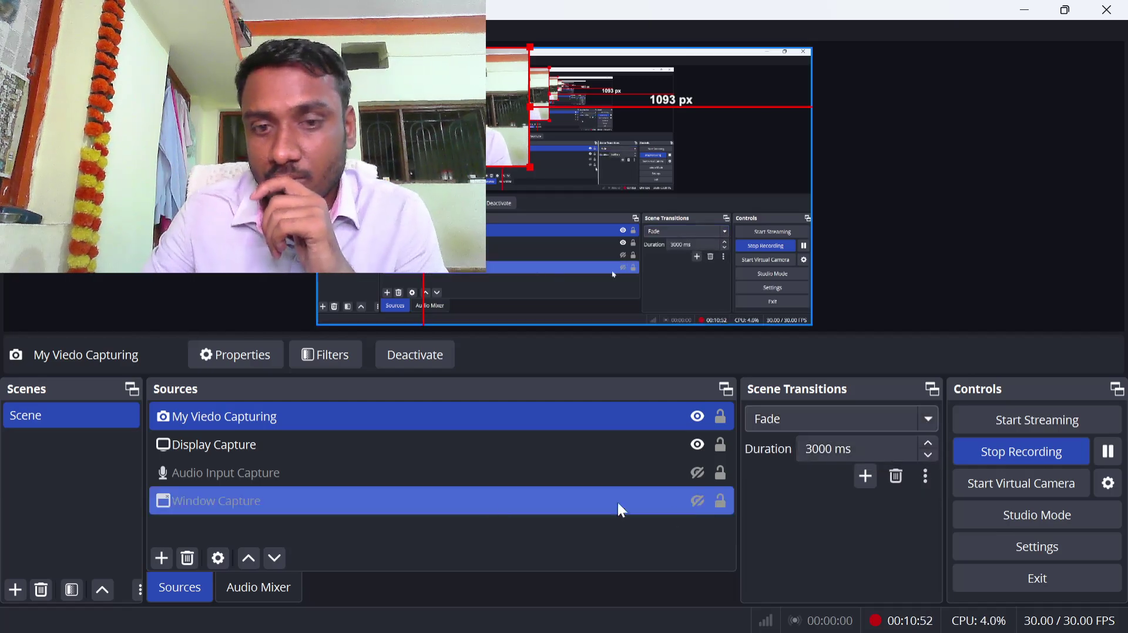
- Open a windowed projector of the My Viedo Capturing source and move it away from the sources list
right_click(451, 416)
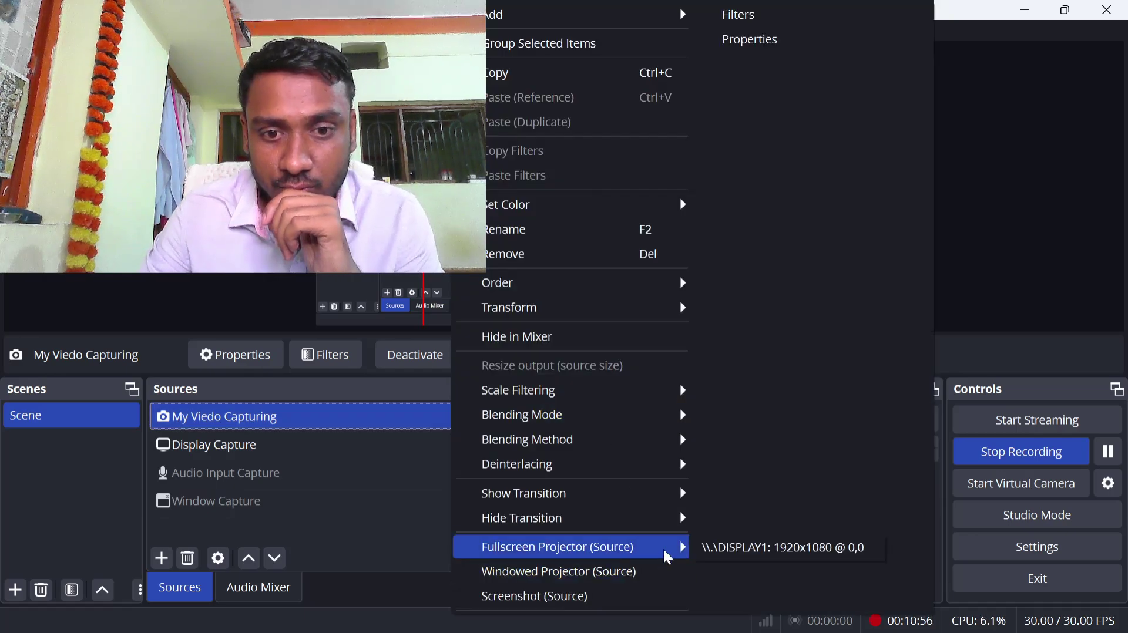
left_click(629, 573)
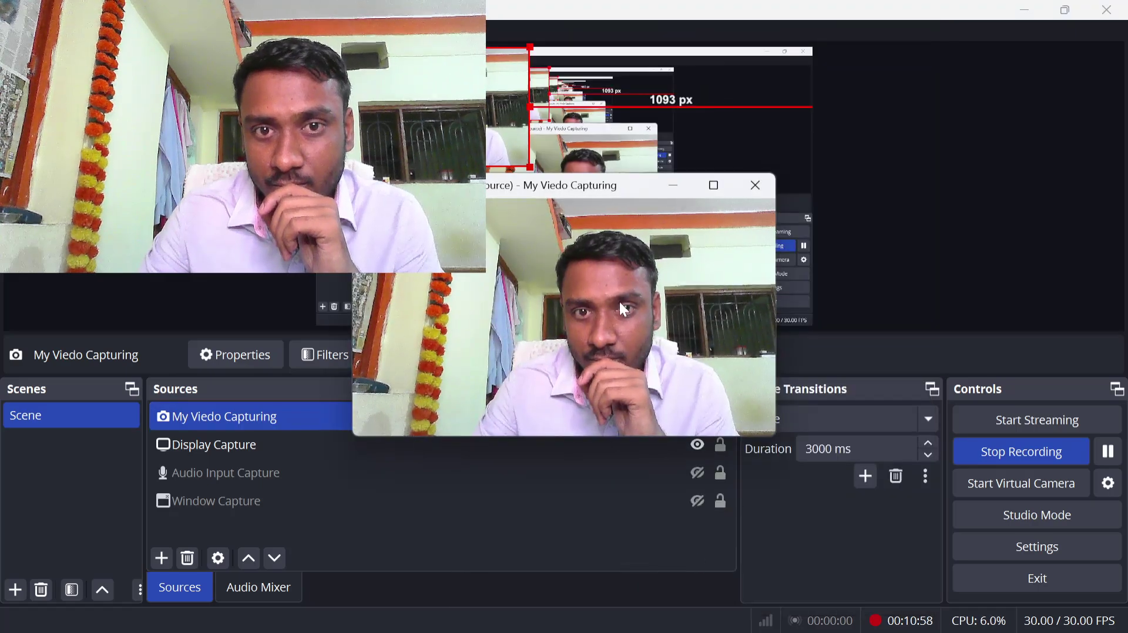
left_click_drag(565, 190, 218, 94)
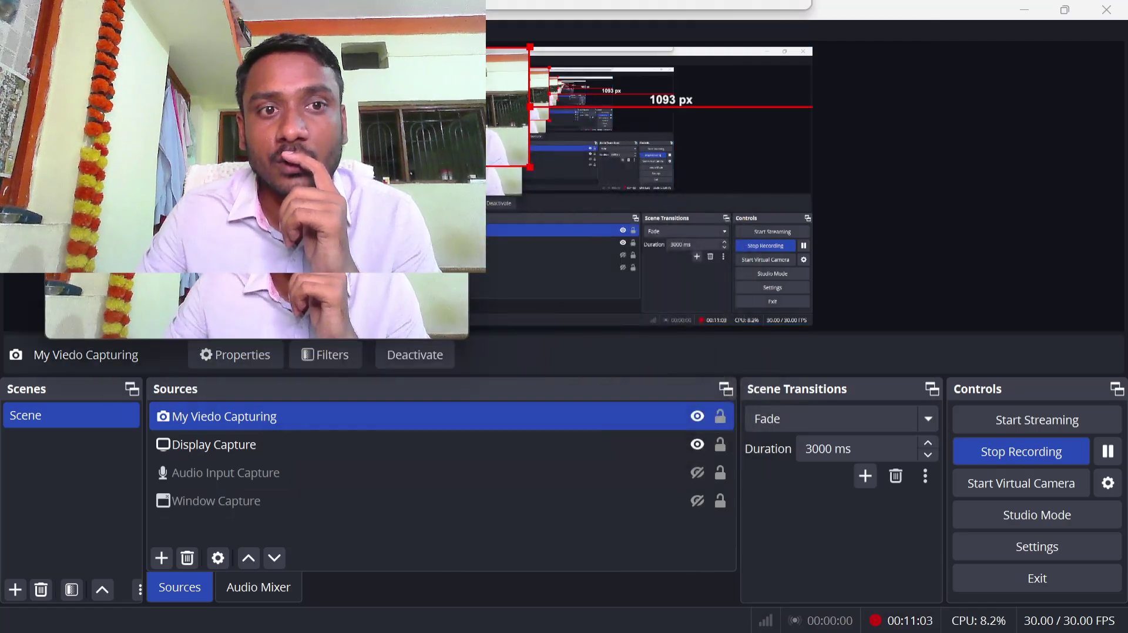
- Hide the My Viedo Capturing source, move its frame to the canvas's lower-right corner and reposition the projector window over the preview
left_click(697, 417)
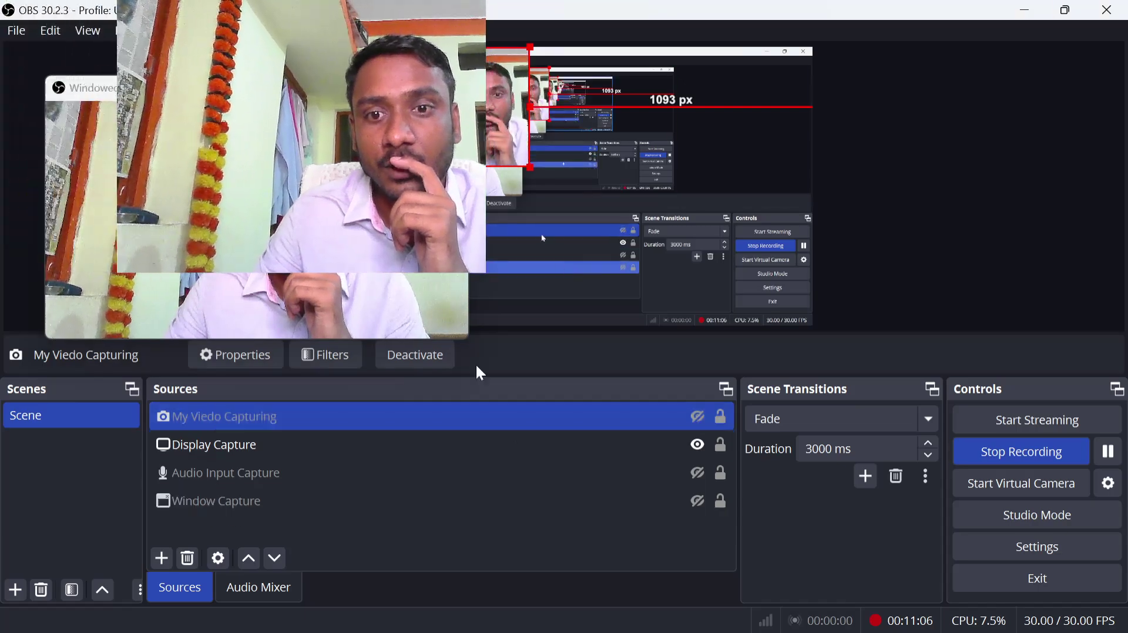
left_click_drag(301, 100, 340, 275)
left_click_drag(406, 99, 708, 257)
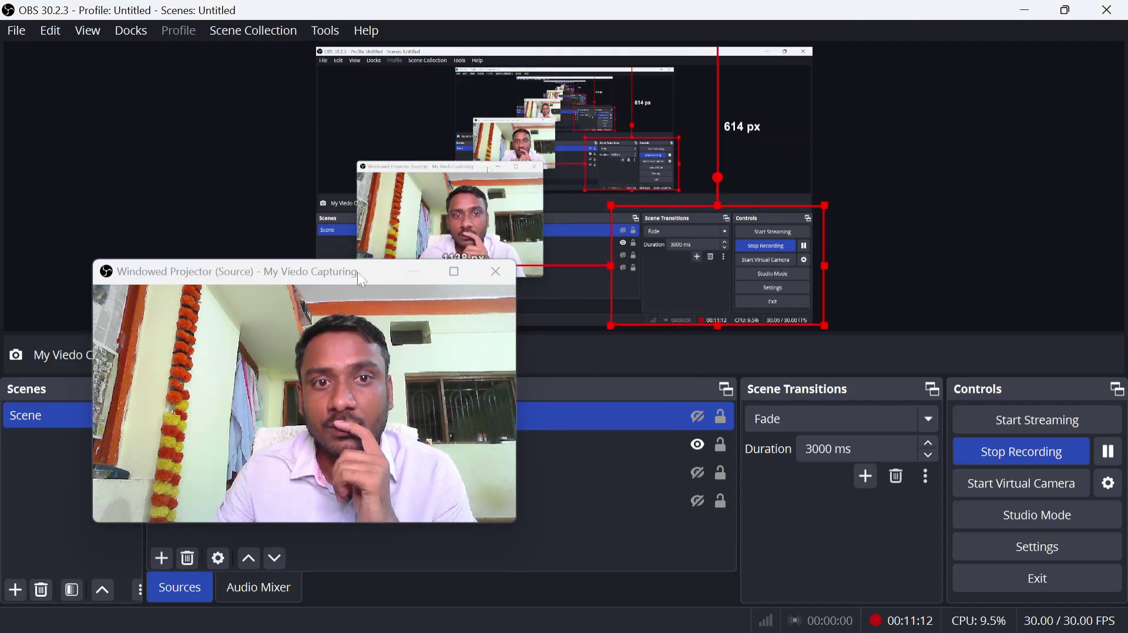
left_click_drag(287, 275, 339, 194)
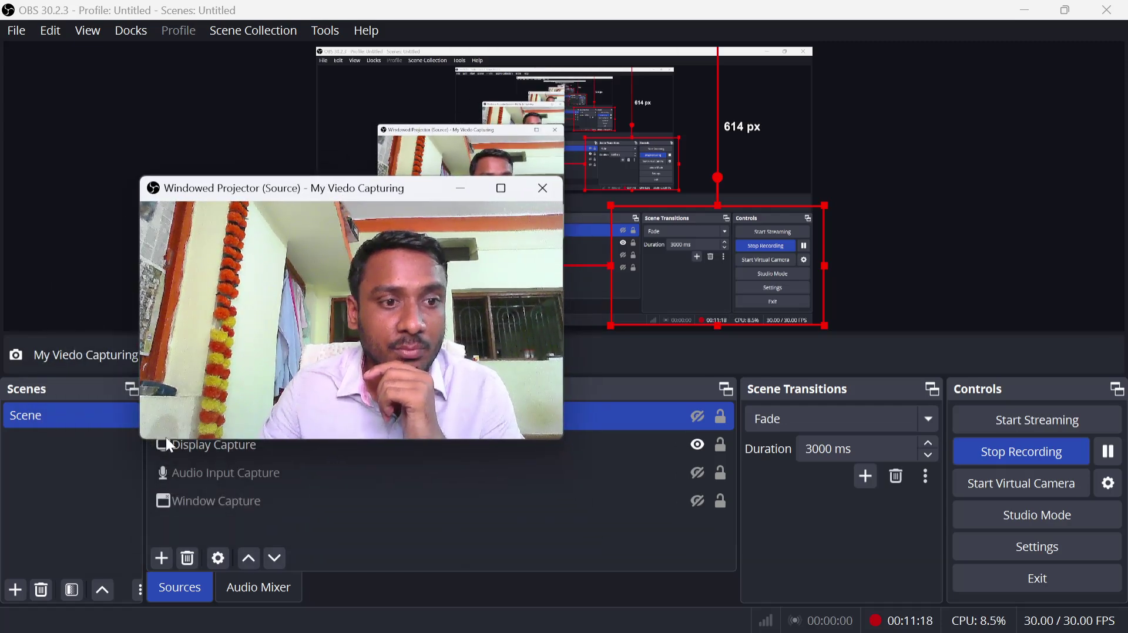
- Shrink the projector window to a small thumbnail and place it in the upper-right corner of the screen
left_click_drag(146, 445, 392, 298)
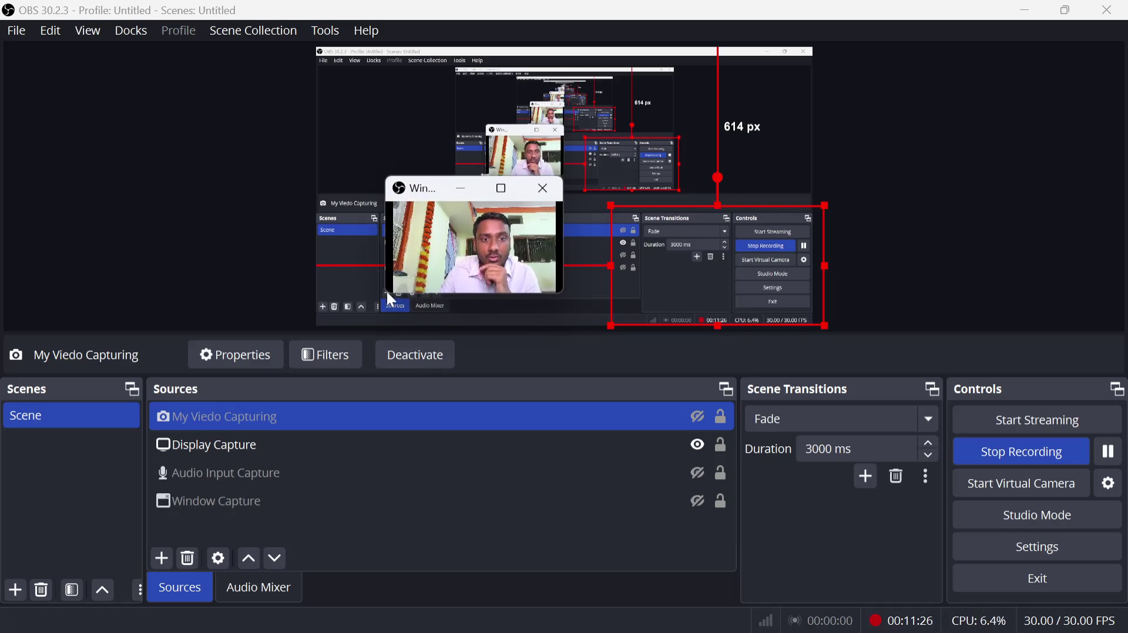
left_click_drag(384, 289, 402, 289)
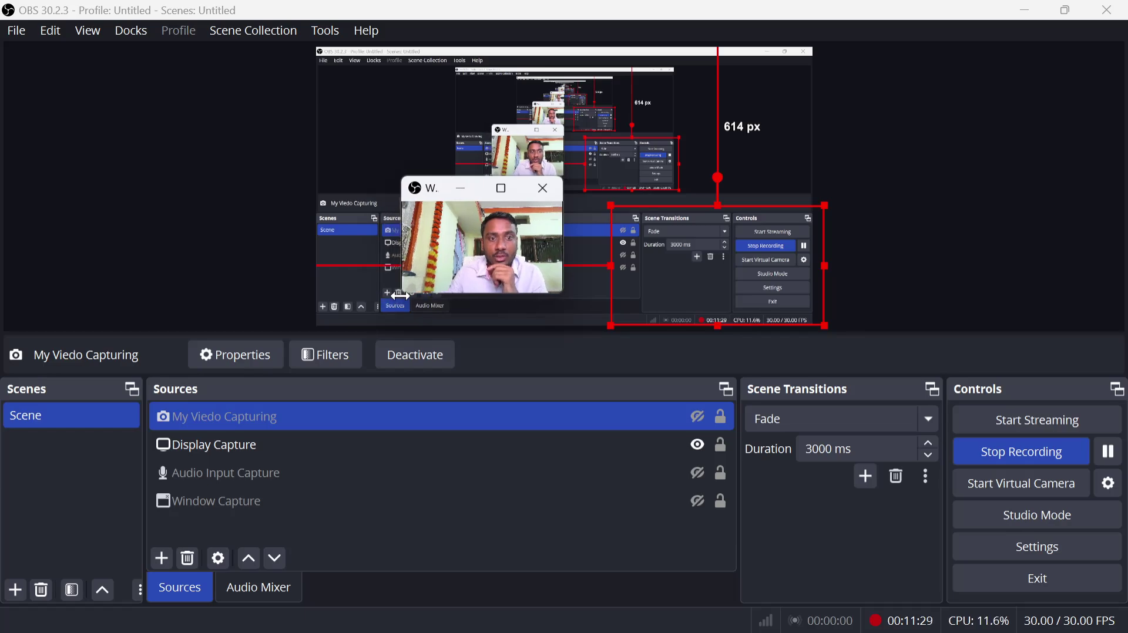
right_click(448, 197)
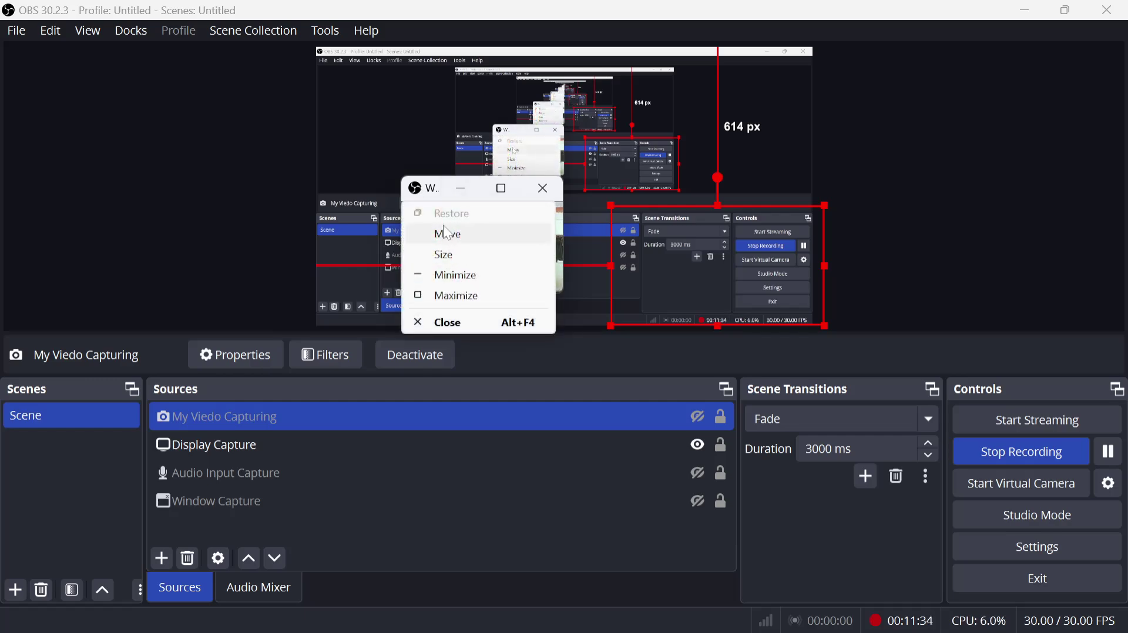
left_click(419, 200)
left_click(418, 200)
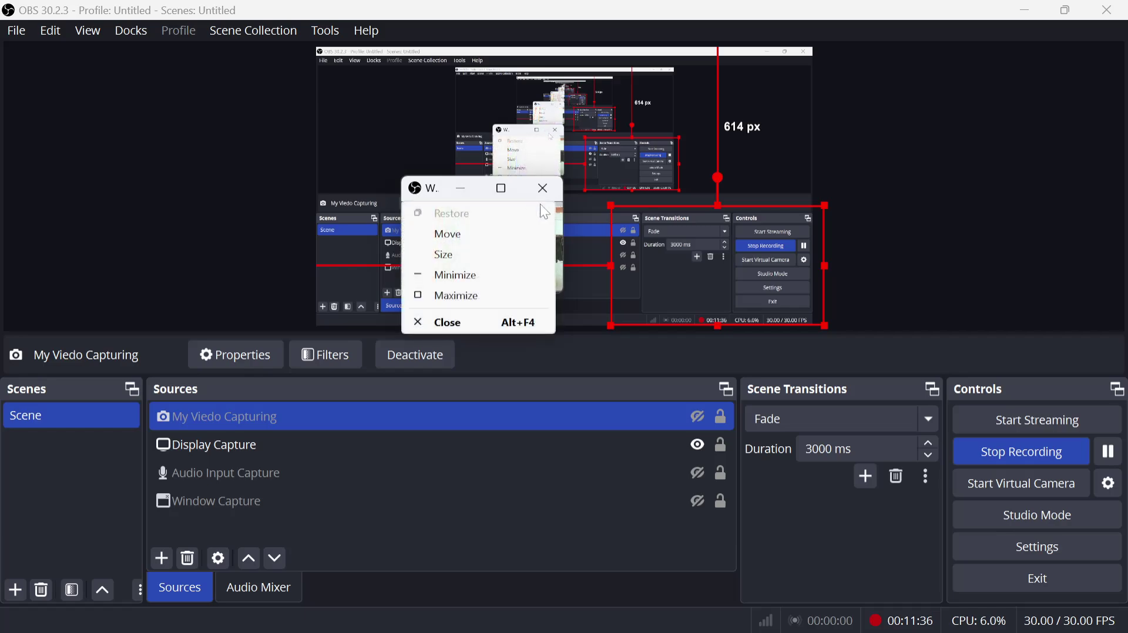
left_click(422, 190)
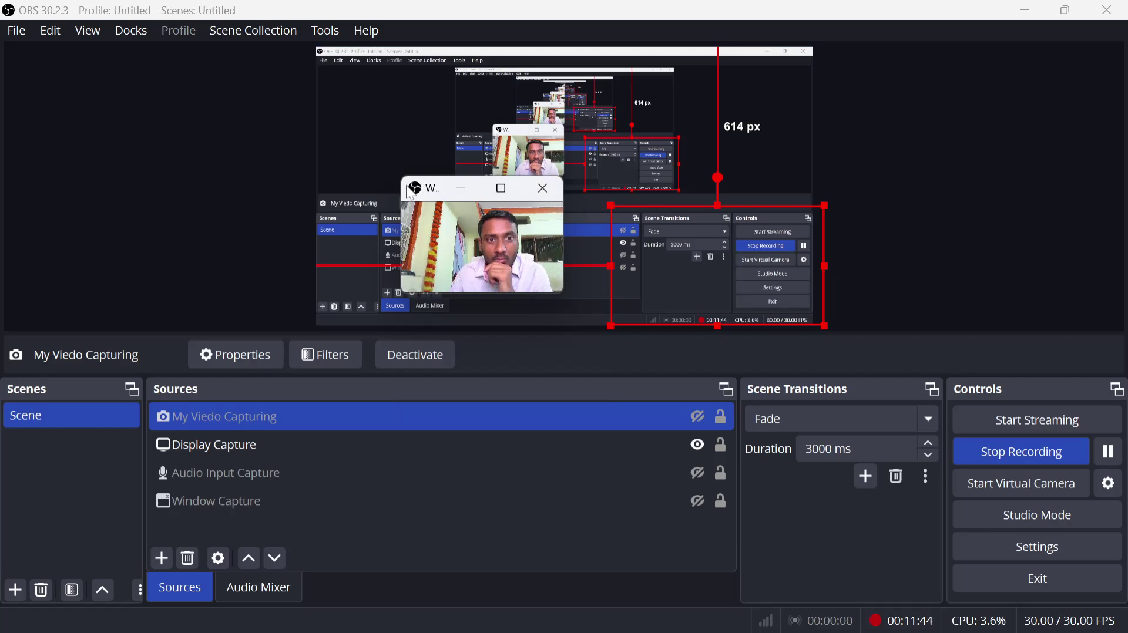
left_click_drag(411, 194, 965, 40)
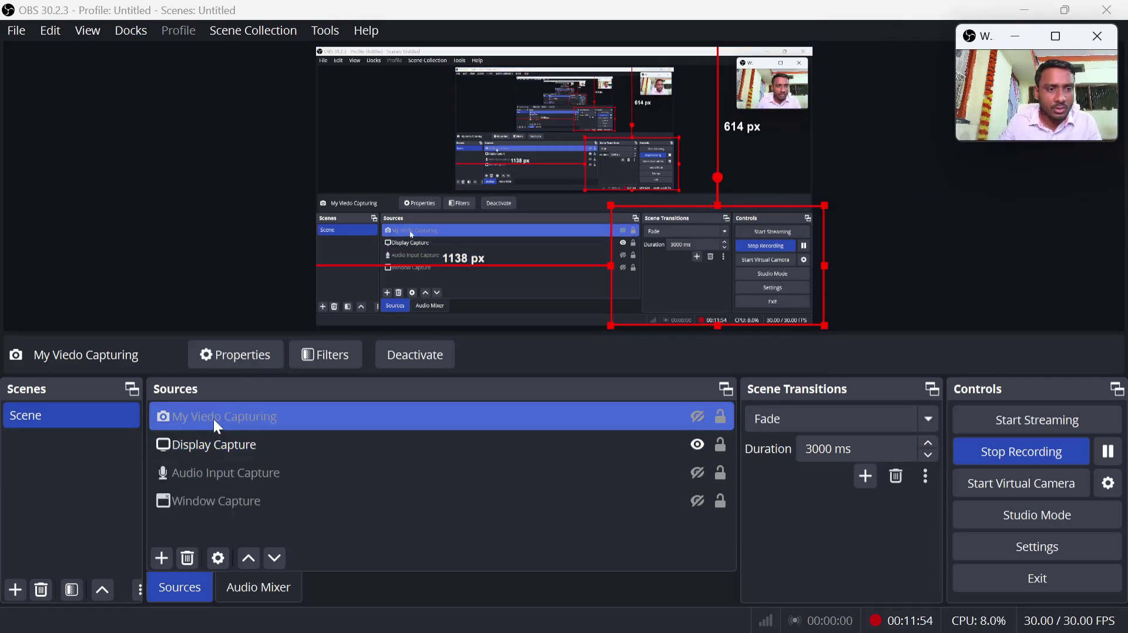
left_click(162, 560)
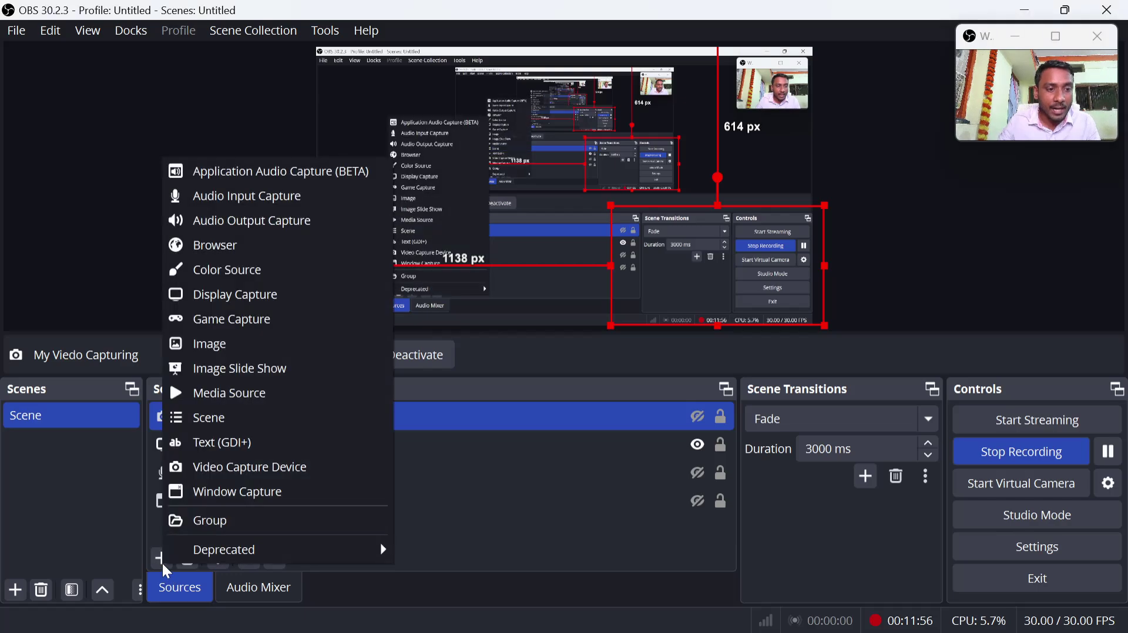
left_click(161, 562)
left_click(161, 562)
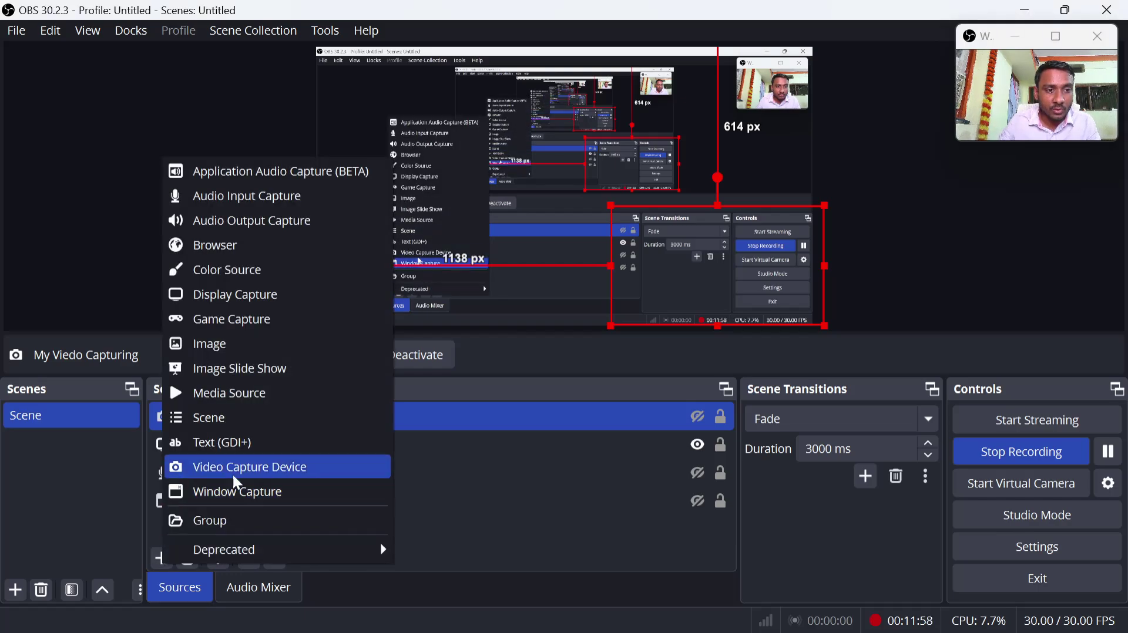
left_click(488, 551)
right_click(418, 538)
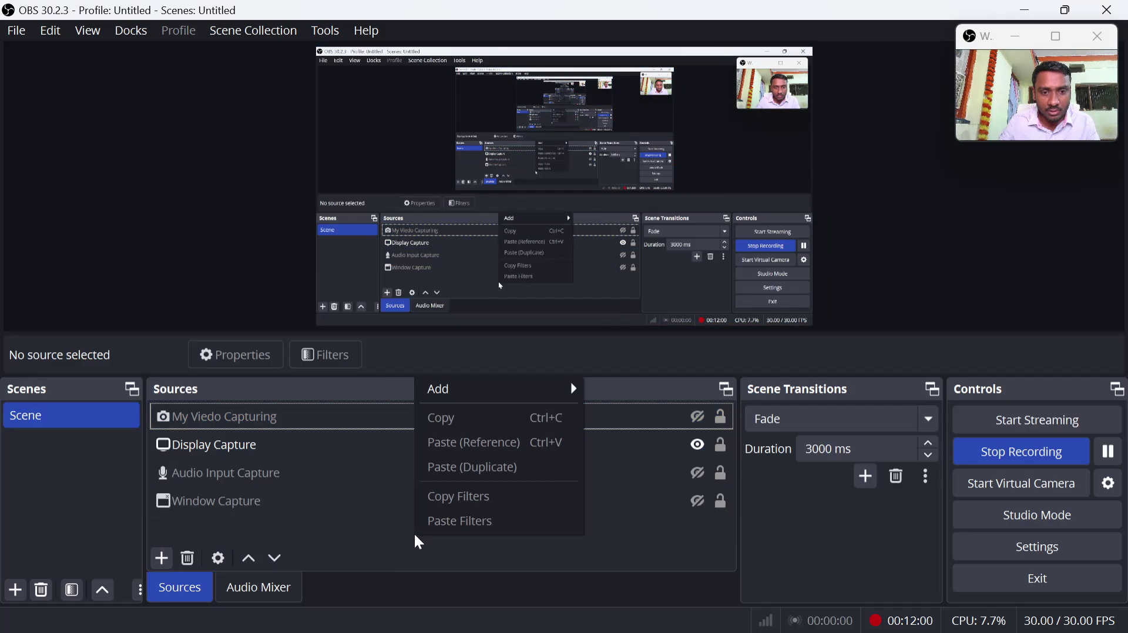
left_click(389, 577)
left_click(435, 424)
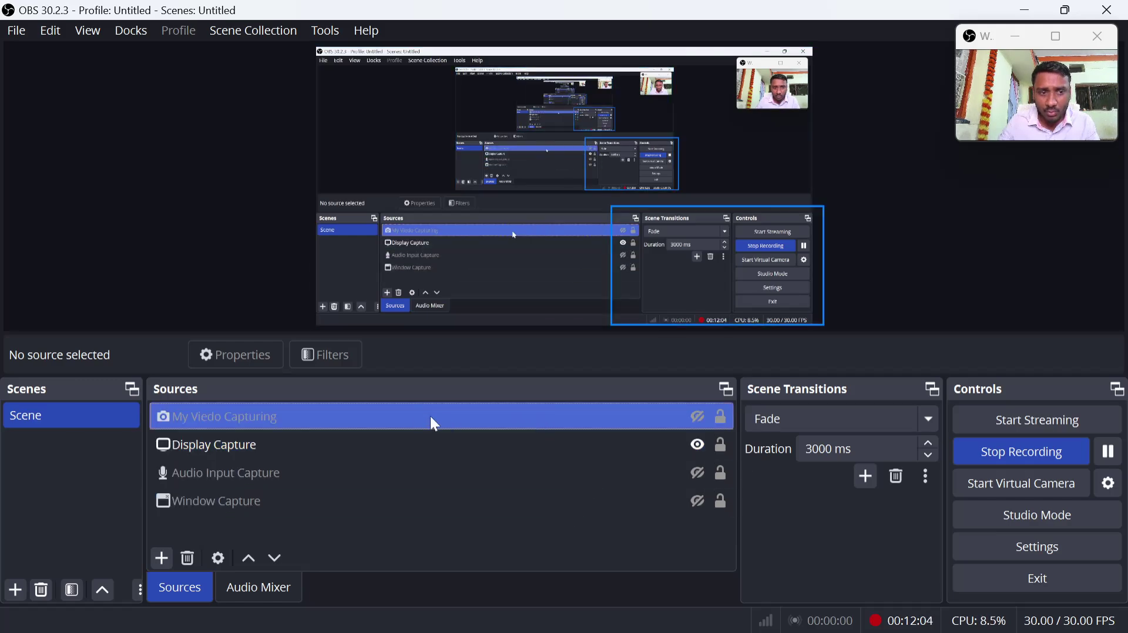
left_click(276, 501)
left_click(306, 532)
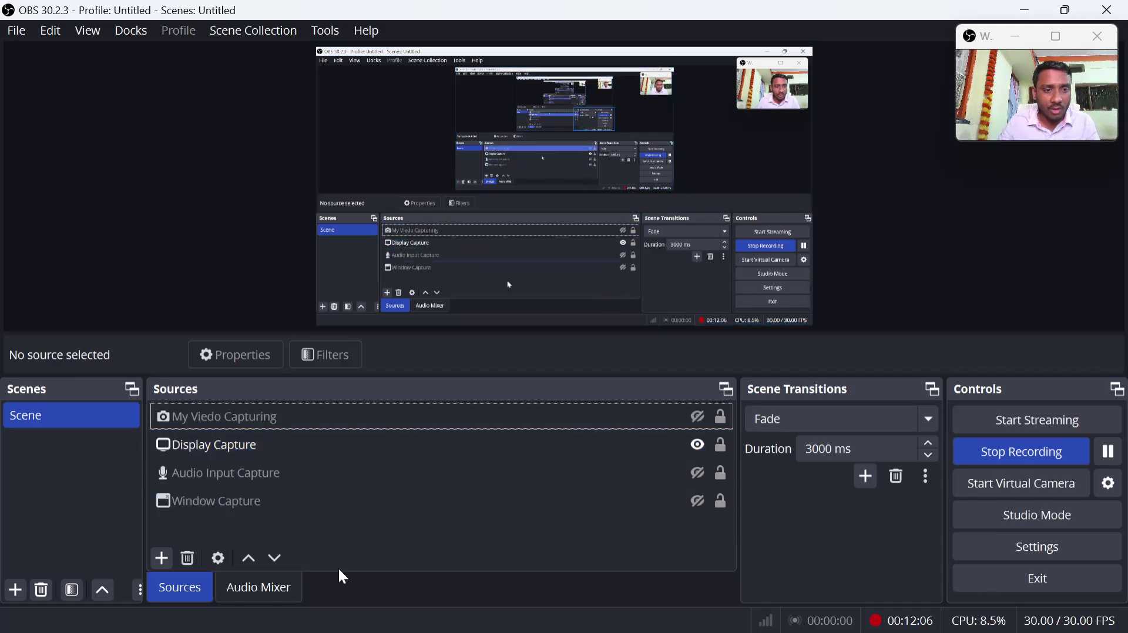
- Remove the Window Capture and Audio Input Capture sources from the scene
left_click(277, 502)
right_click(274, 503)
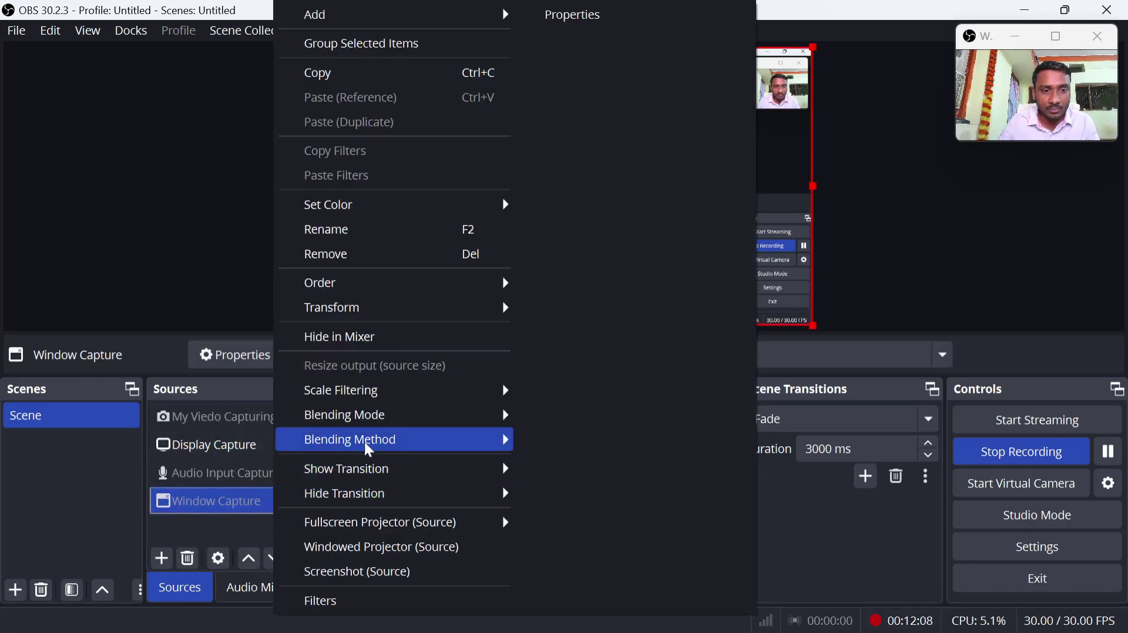
left_click(399, 254)
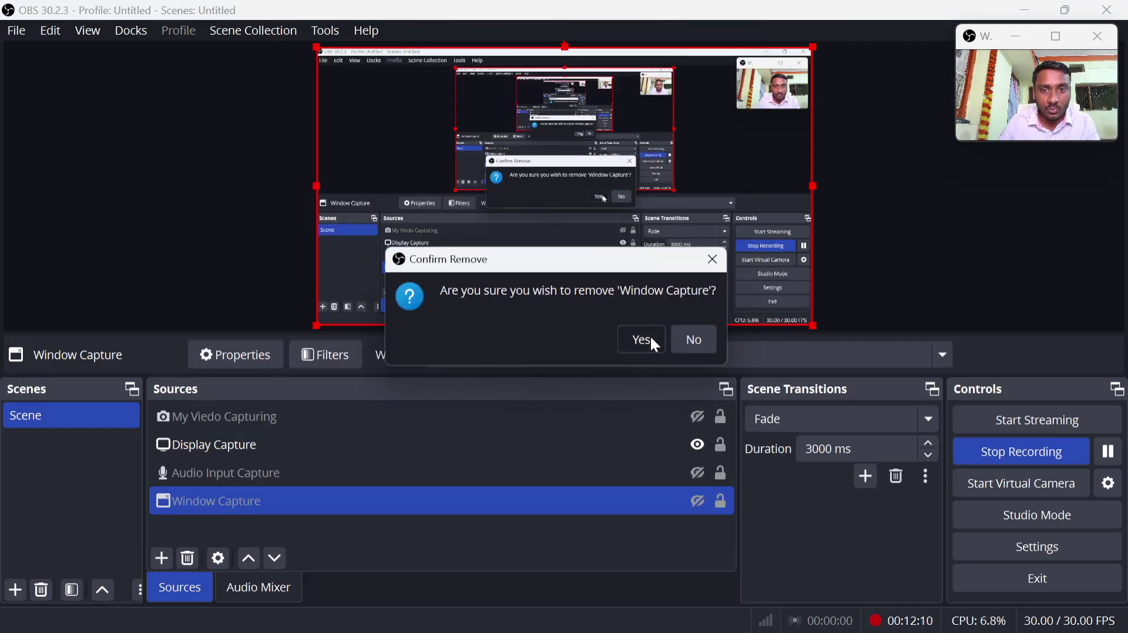
left_click(646, 336)
left_click(263, 471)
right_click(263, 471)
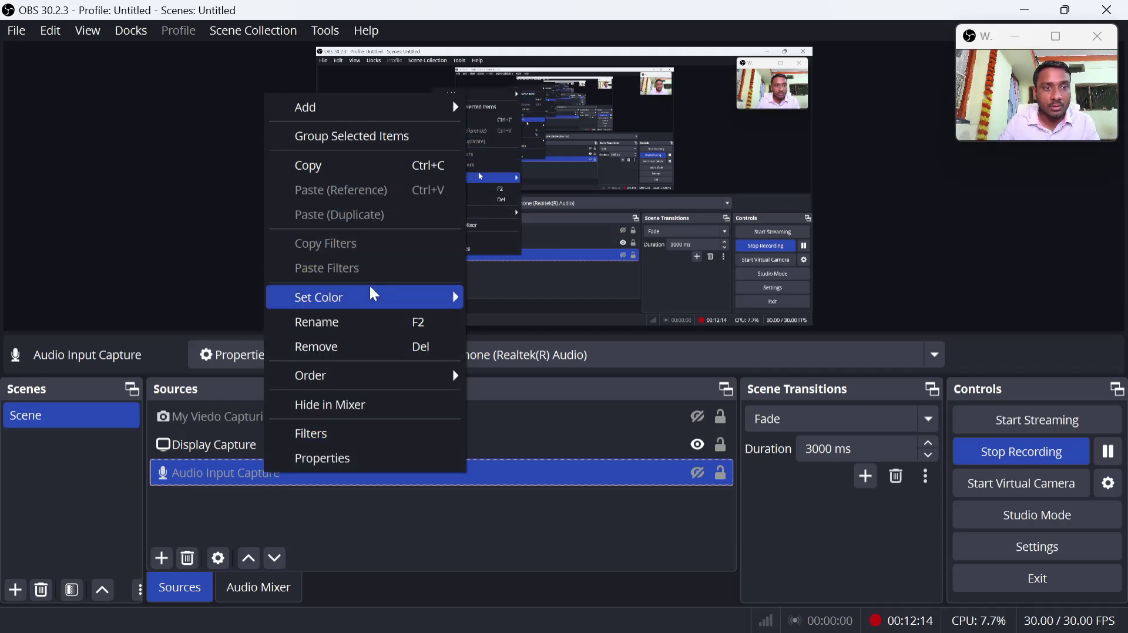
left_click(380, 347)
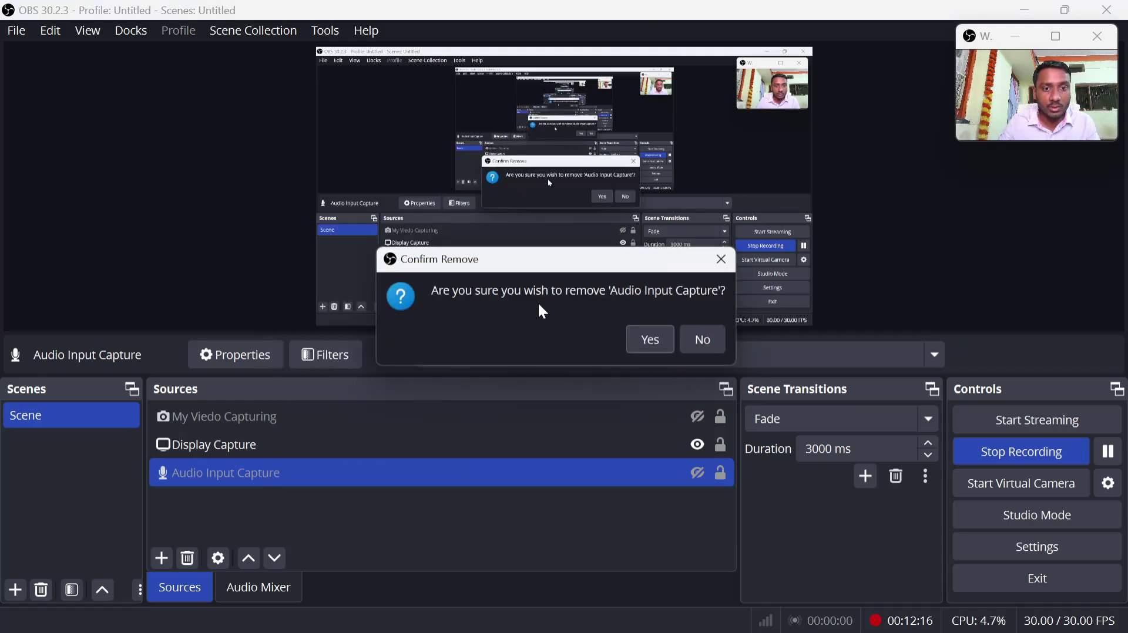
left_click(650, 340)
- Add a new Window Capture source under its default name and hide it in the scene
right_click(375, 512)
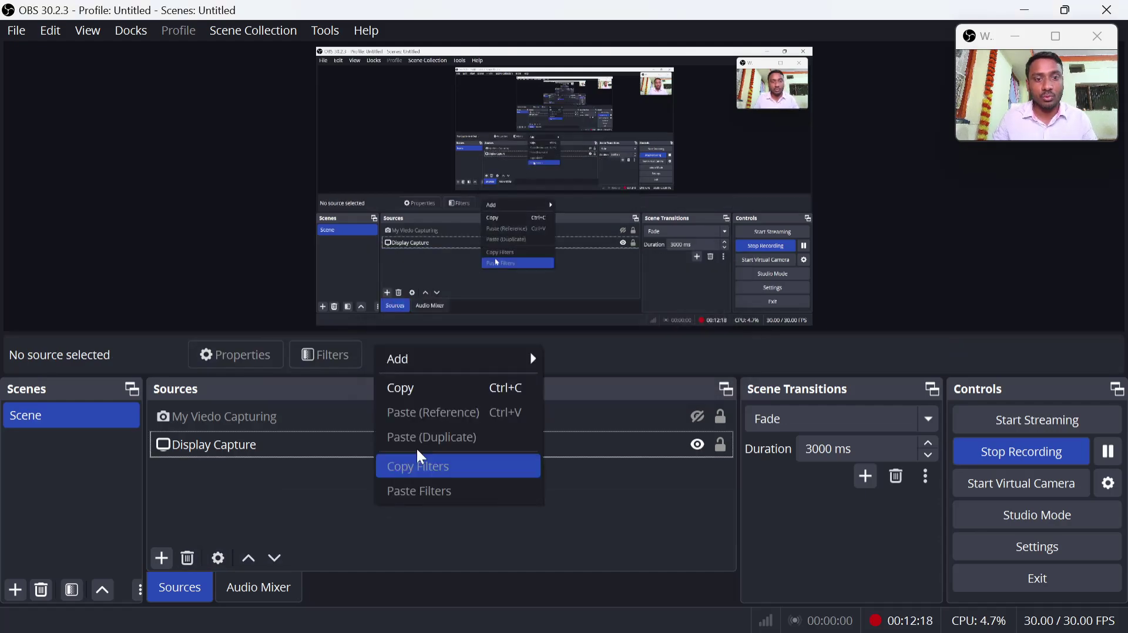
mouse_move(449, 369)
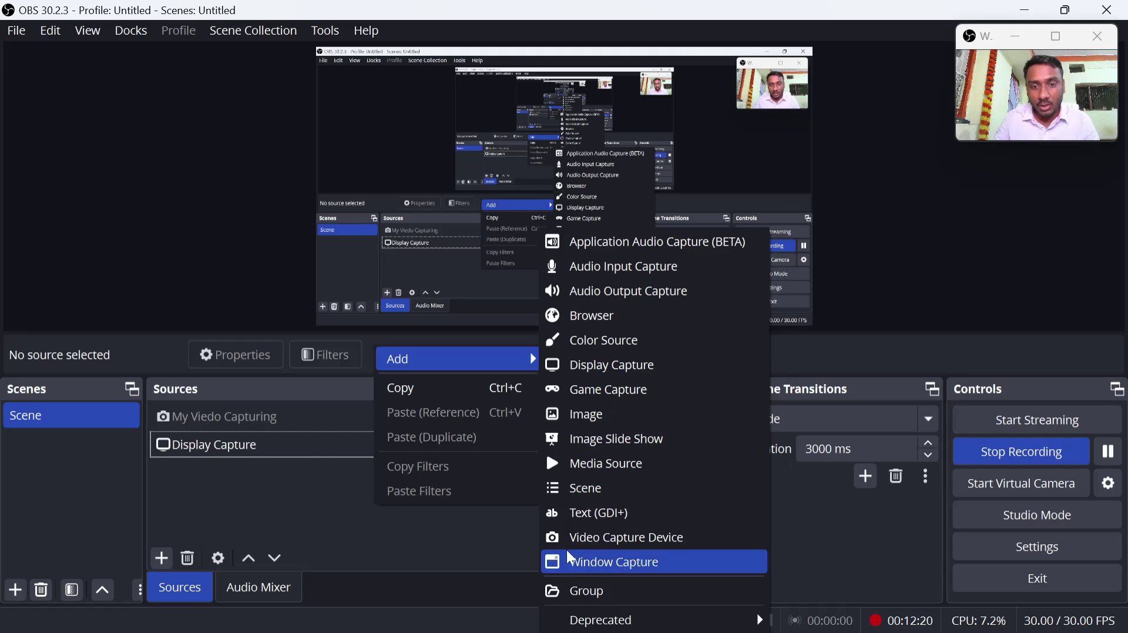
left_click(591, 563)
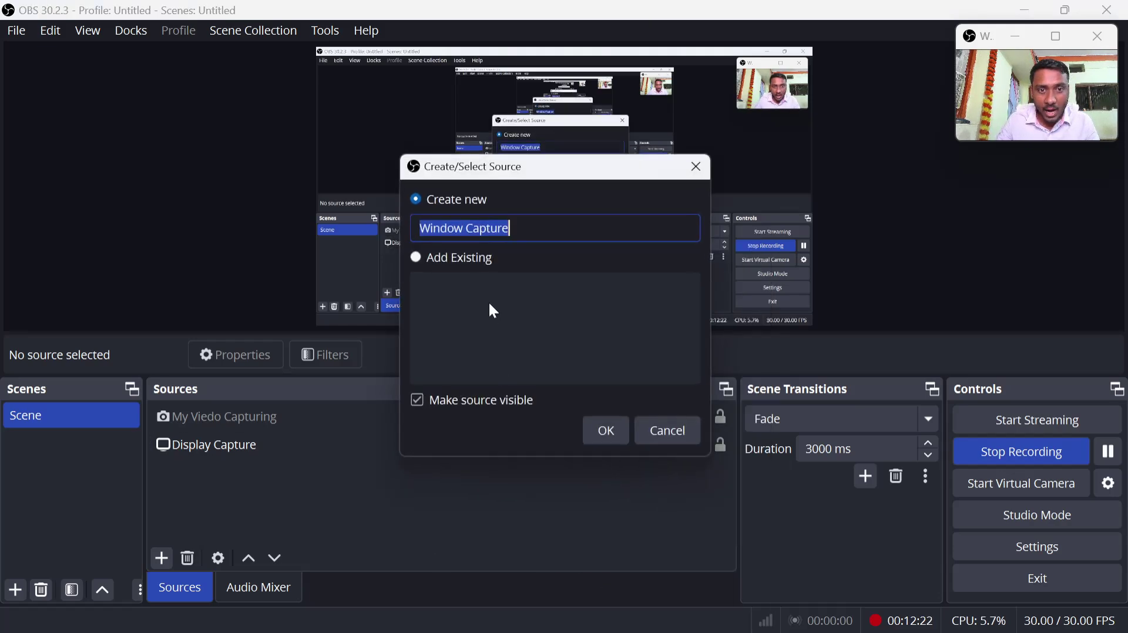
left_click(607, 431)
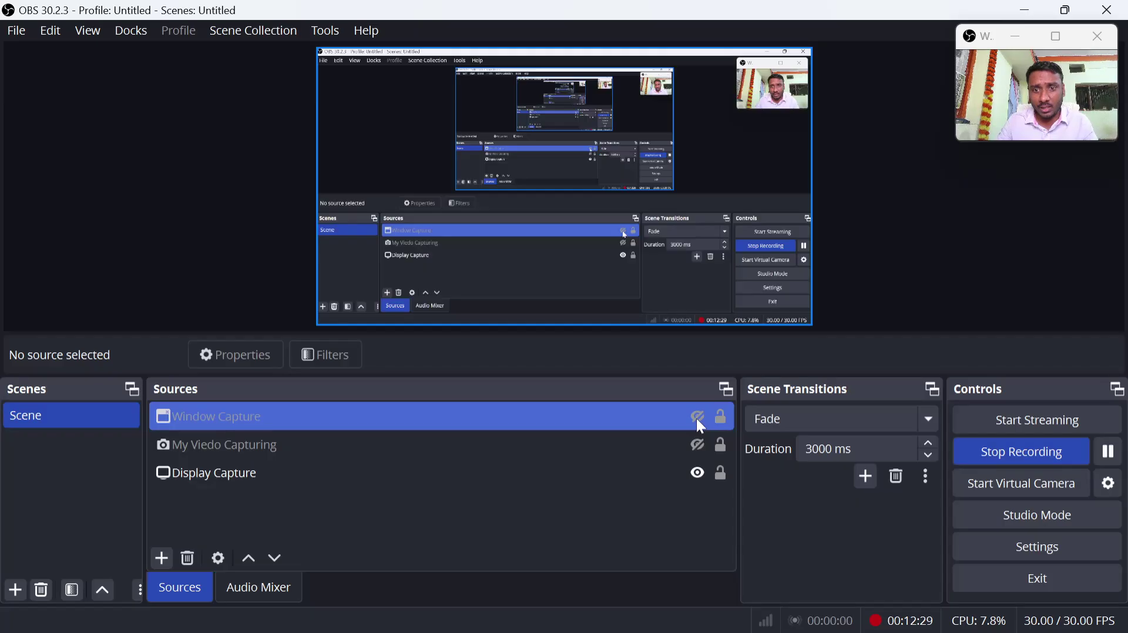
left_click(696, 418)
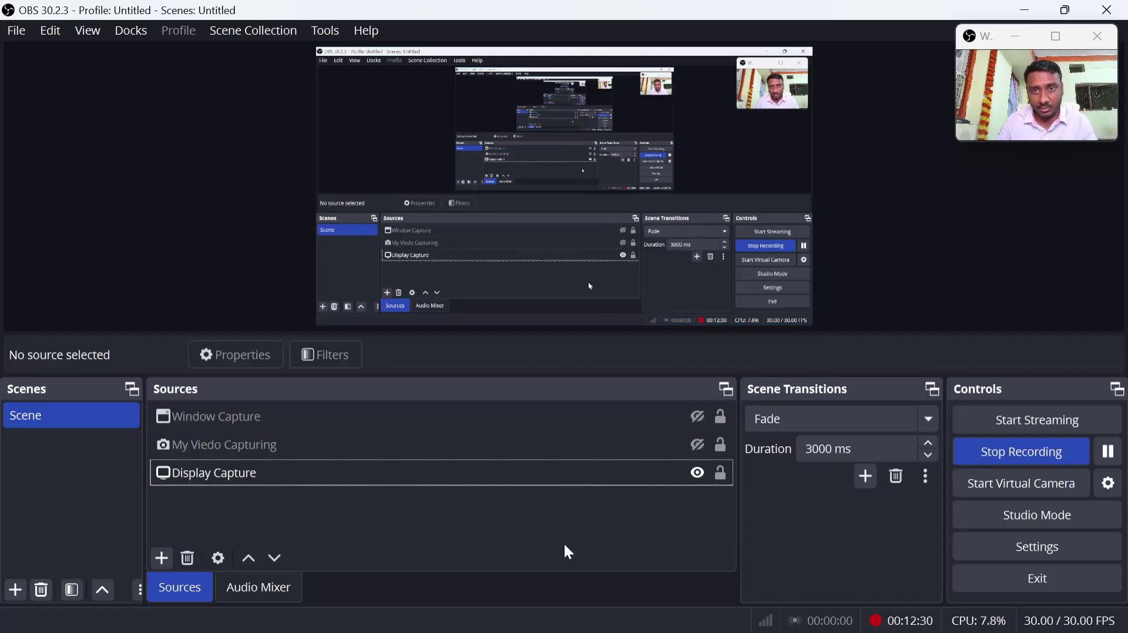
left_click(166, 563)
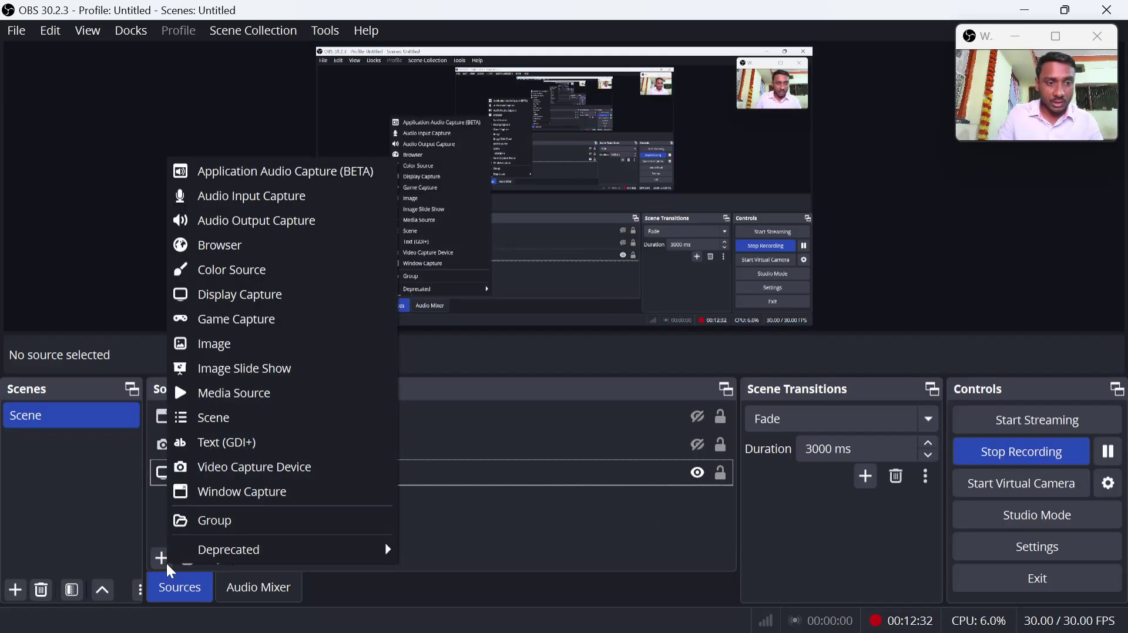
left_click(466, 538)
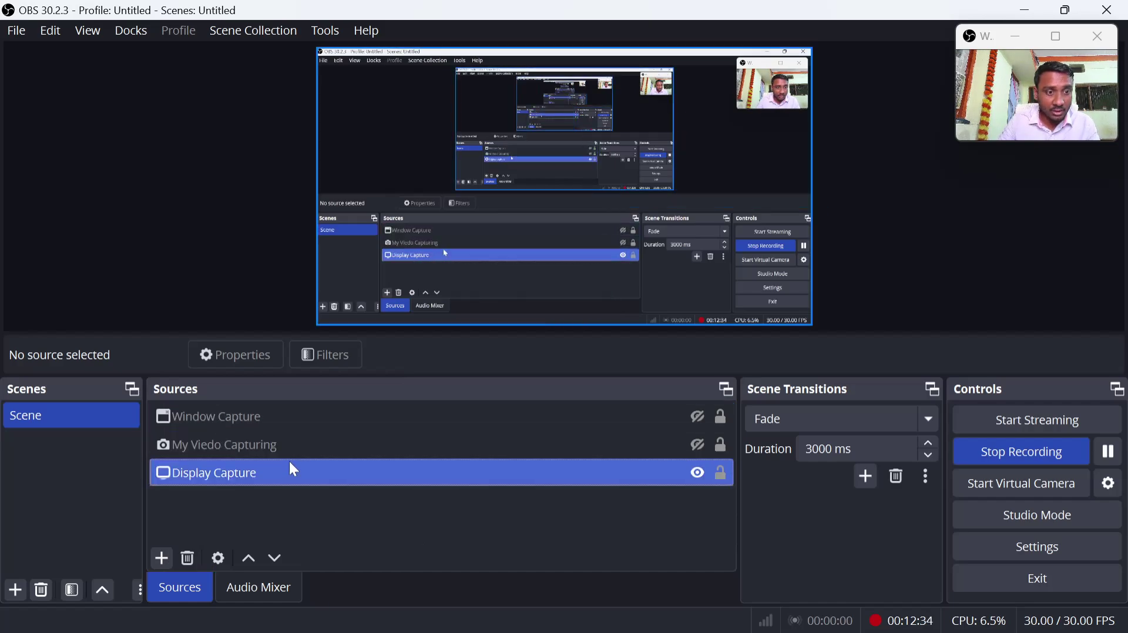
left_click(312, 446)
right_click(364, 445)
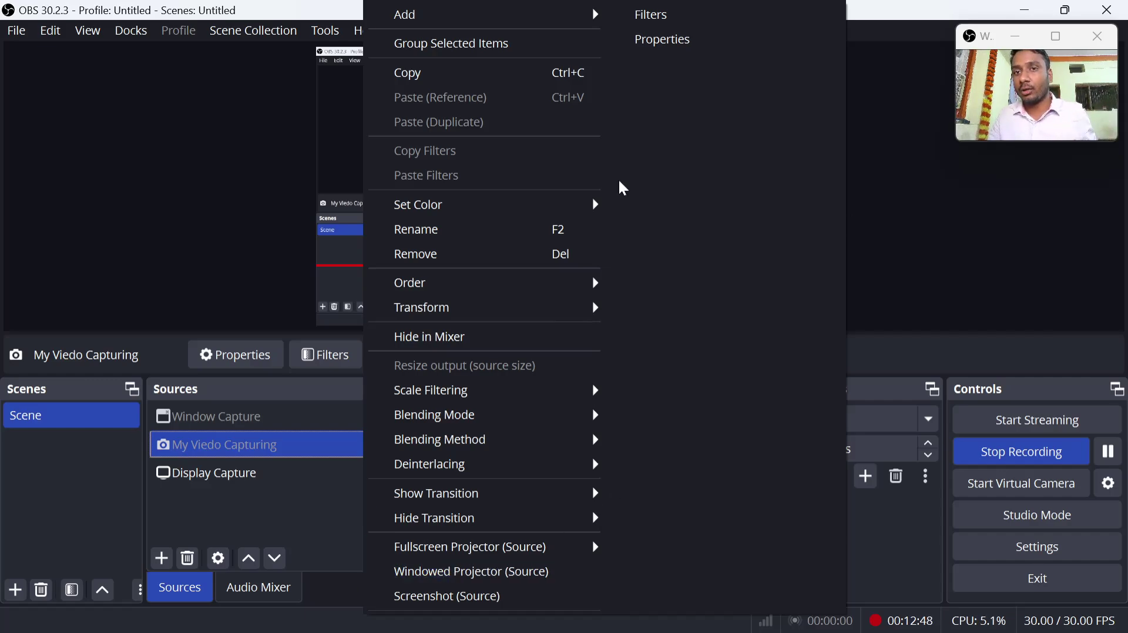
left_click(322, 535)
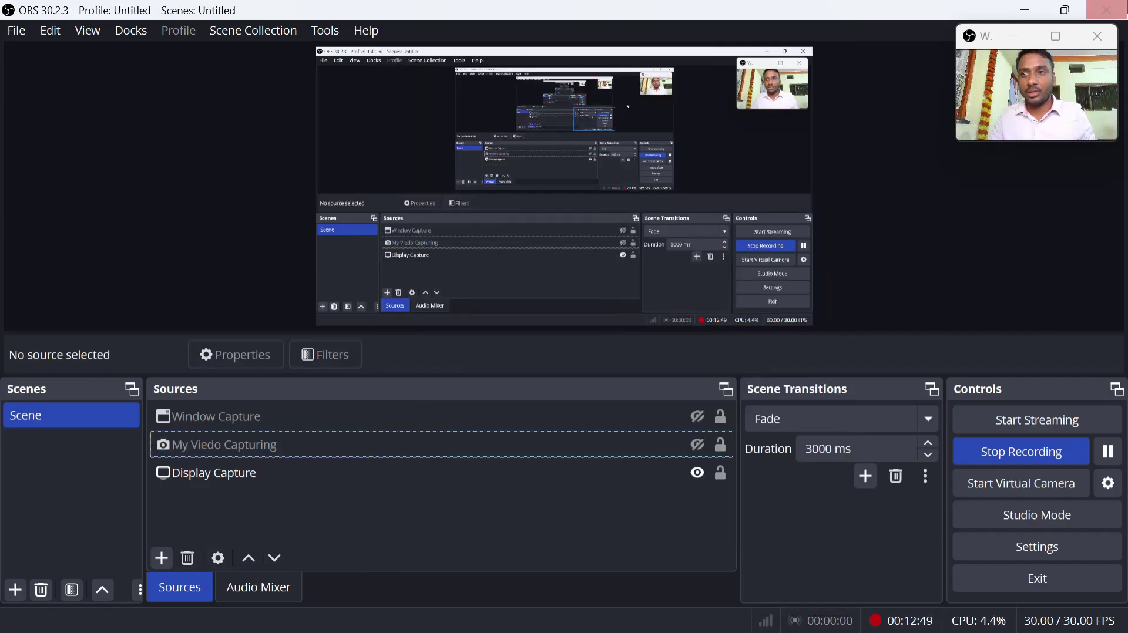
- Close the existing projector window and open a new windowed projector of the My Viedo Capturing source
left_click(1116, 47)
left_click(291, 435)
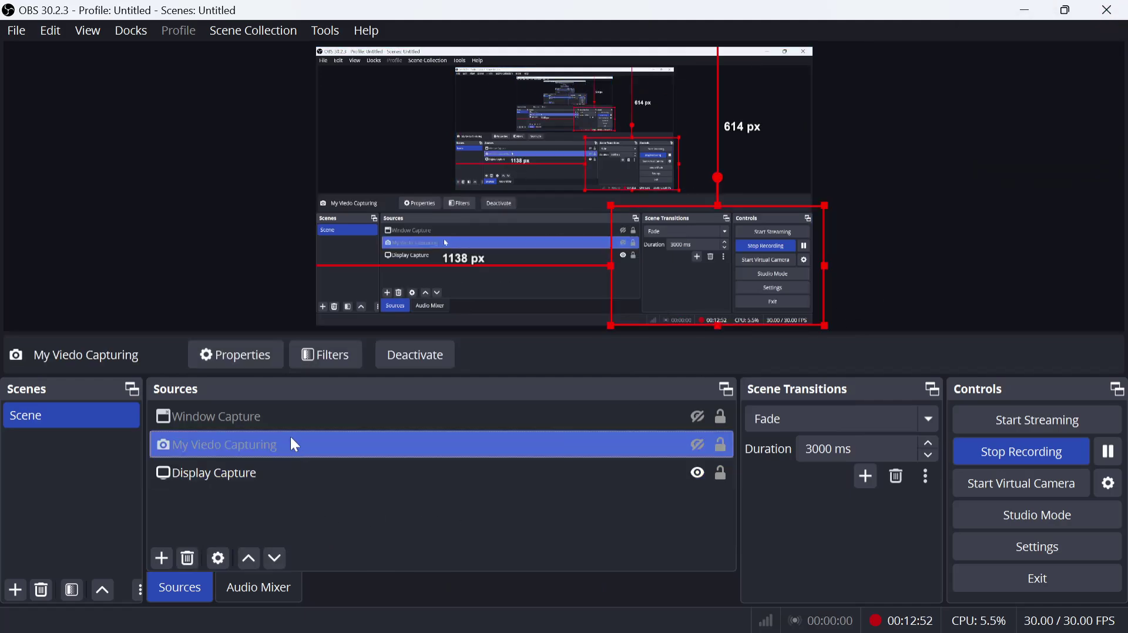
right_click(290, 439)
left_click(371, 570)
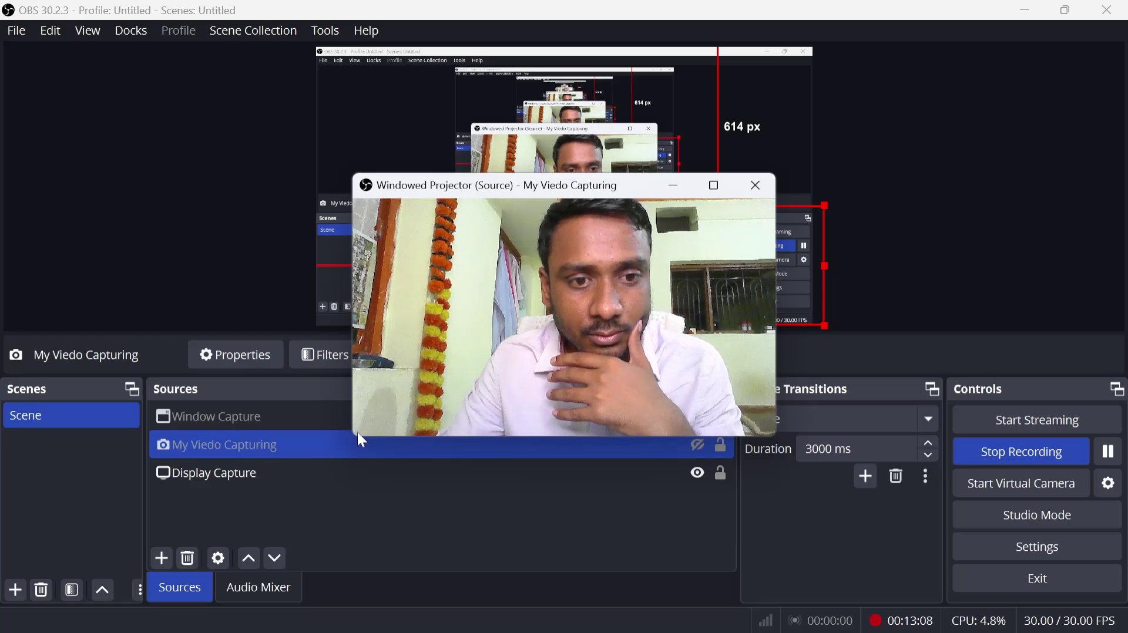
- Shrink the new projector window to about half its width and move it to the upper-right corner of the screen
left_click_drag(358, 433, 566, 318)
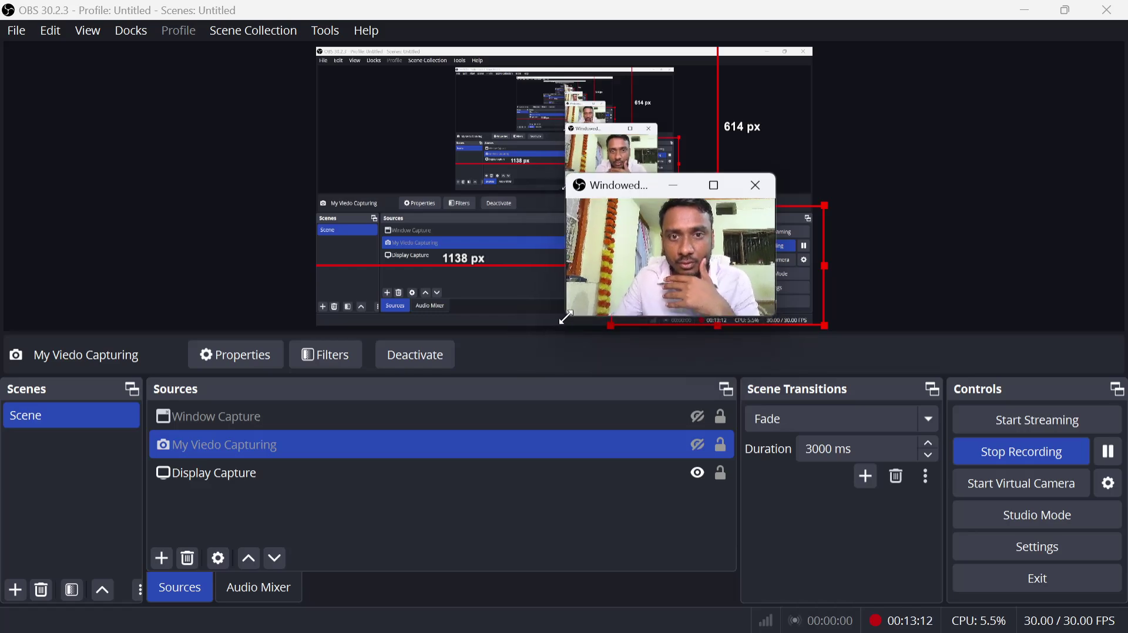
left_click(582, 186)
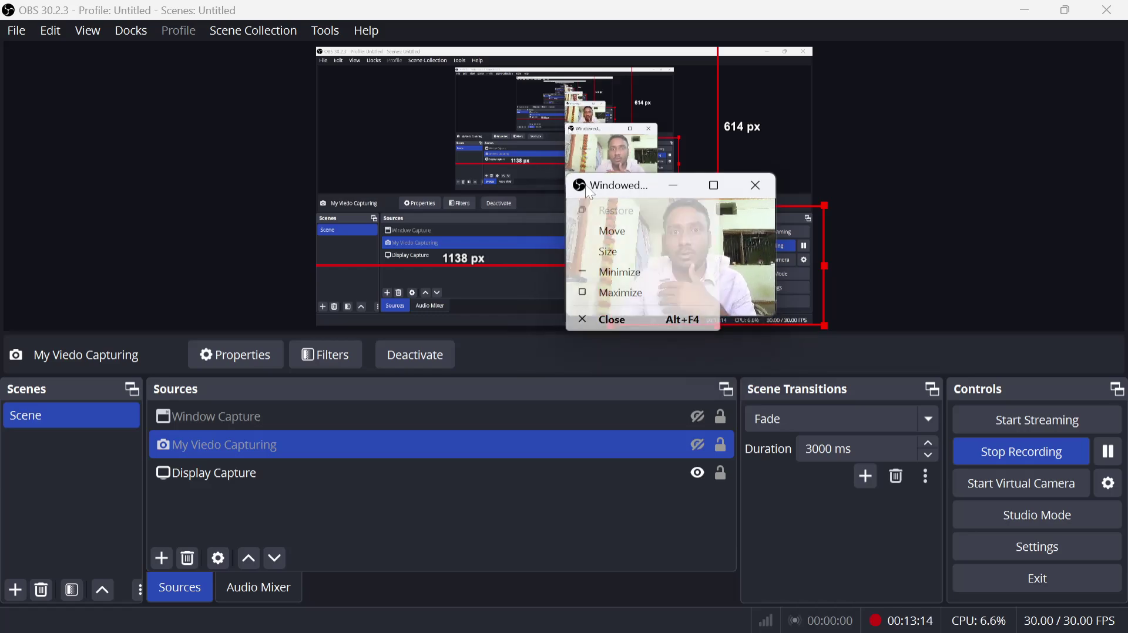
left_click(613, 194)
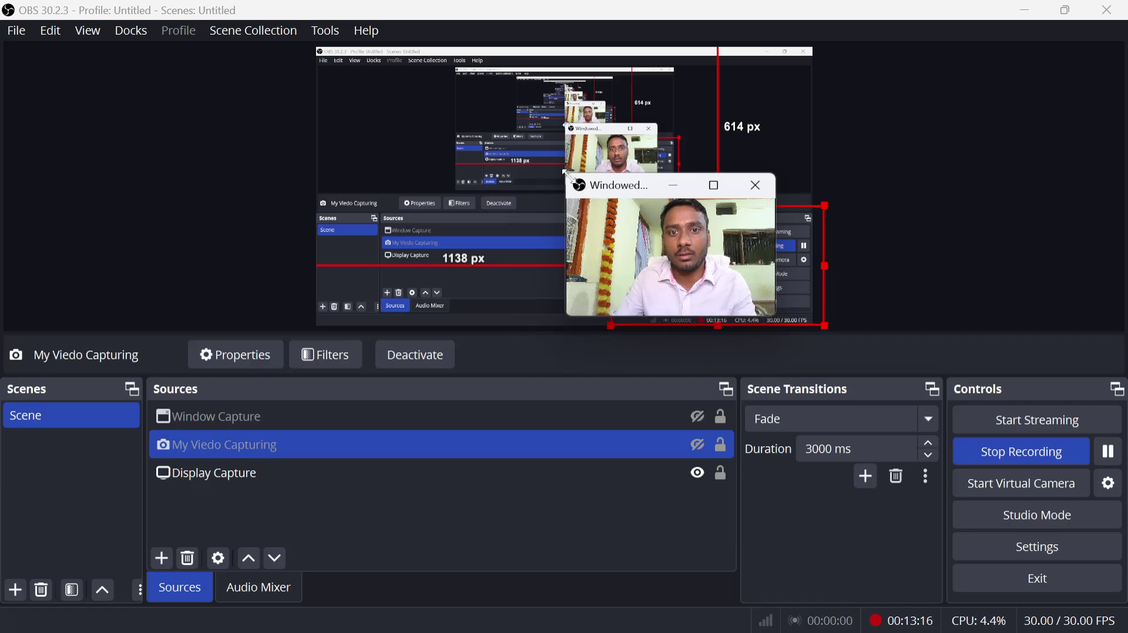
left_click_drag(565, 172, 568, 174)
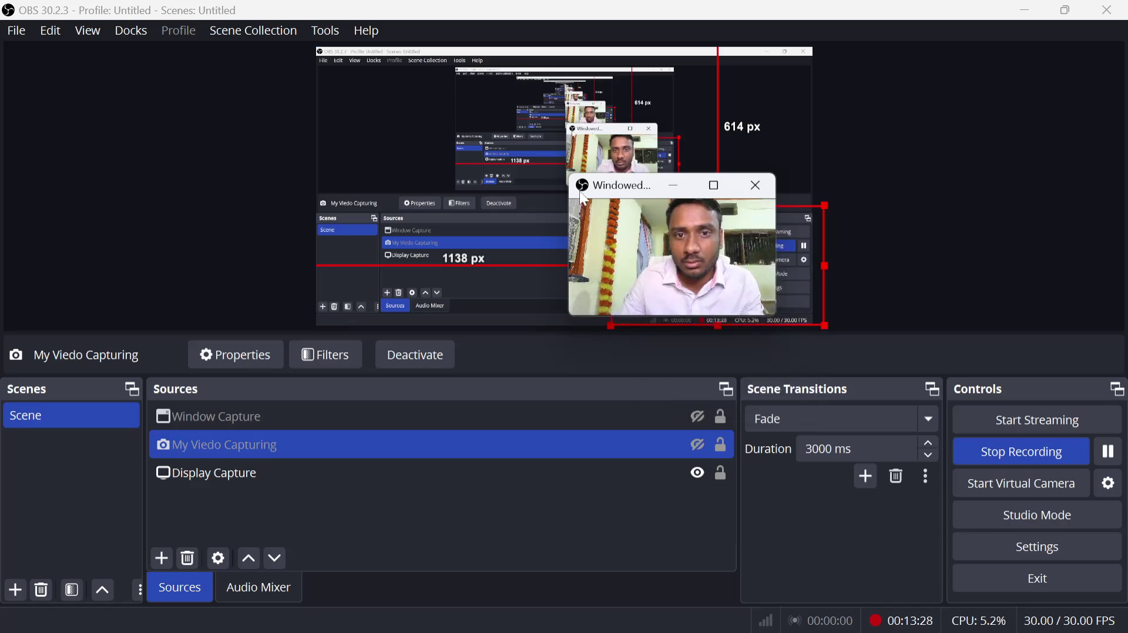
left_click_drag(576, 203, 920, 76)
left_click_drag(921, 53, 917, 48)
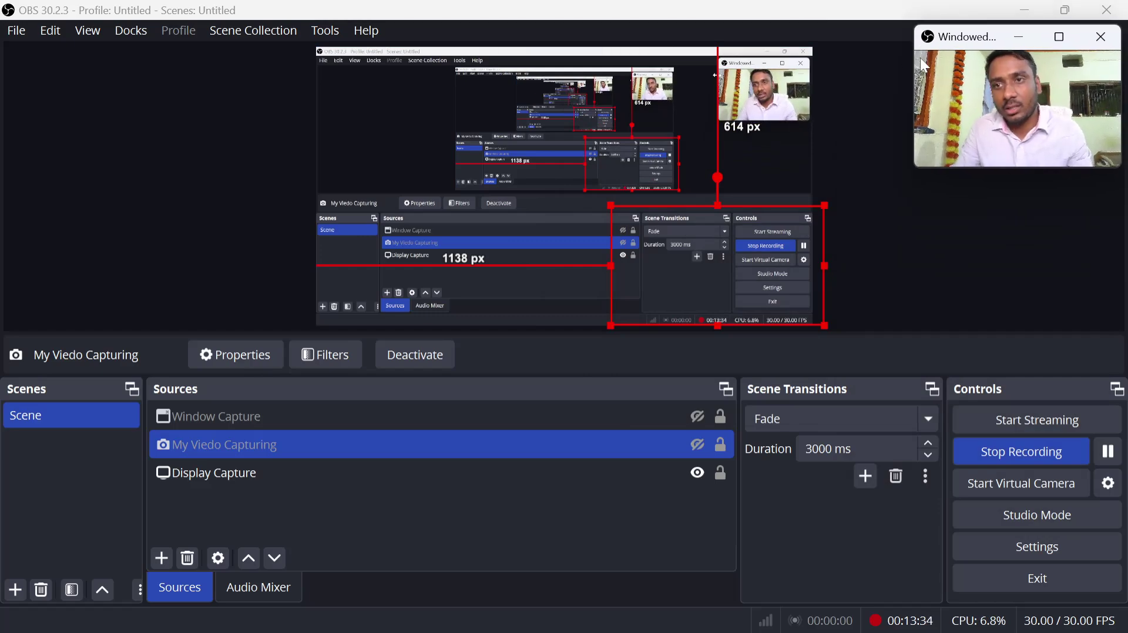